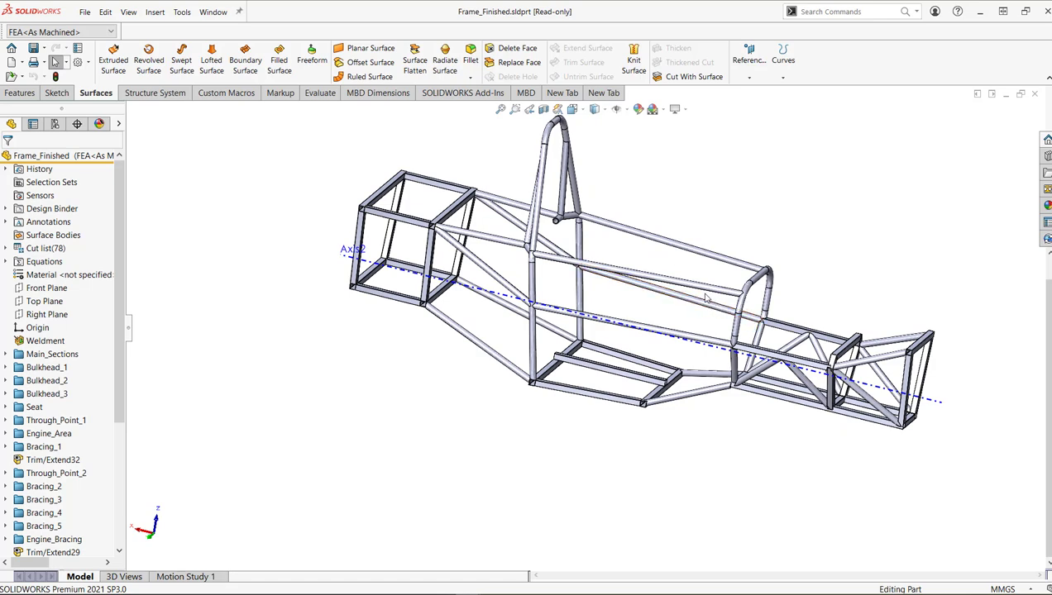
Examine the joints at both ends of the mirrored side tube between the main hoop and the front hoop
scroll(732, 302, "down", 3)
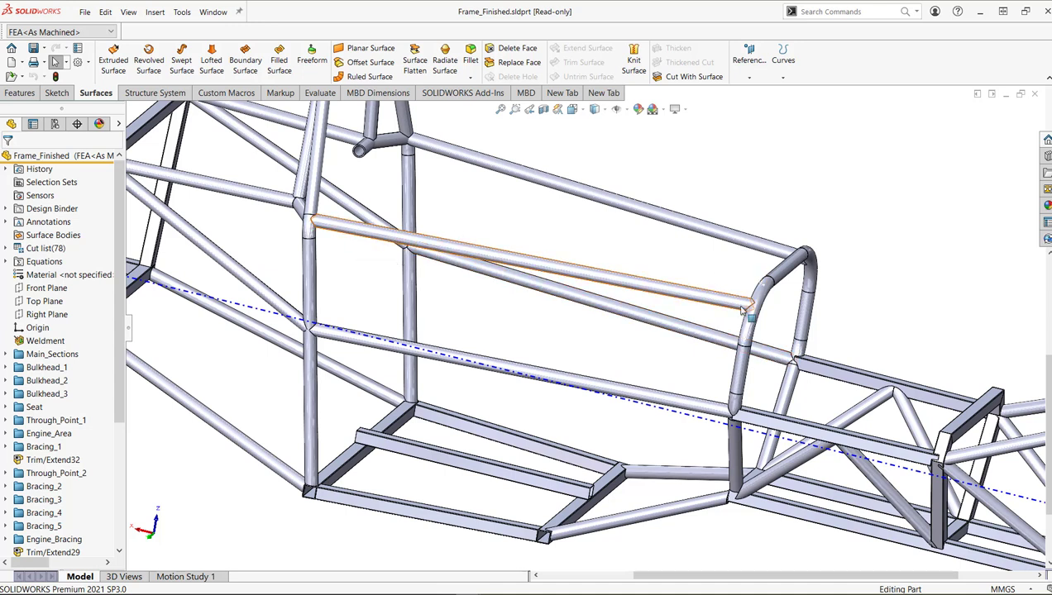
scroll(743, 309, "down", 5)
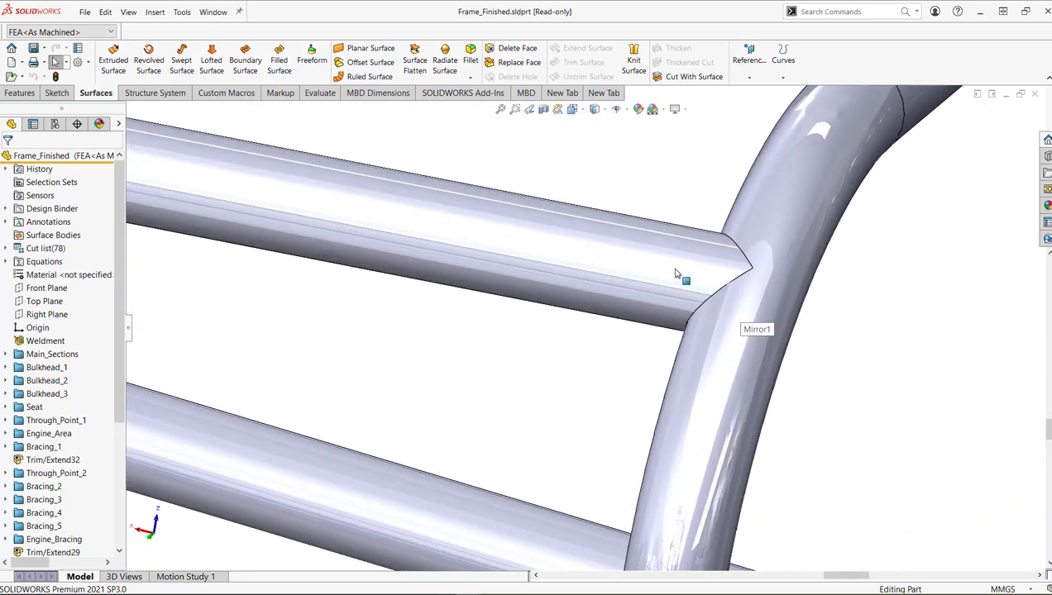
left_click(676, 275)
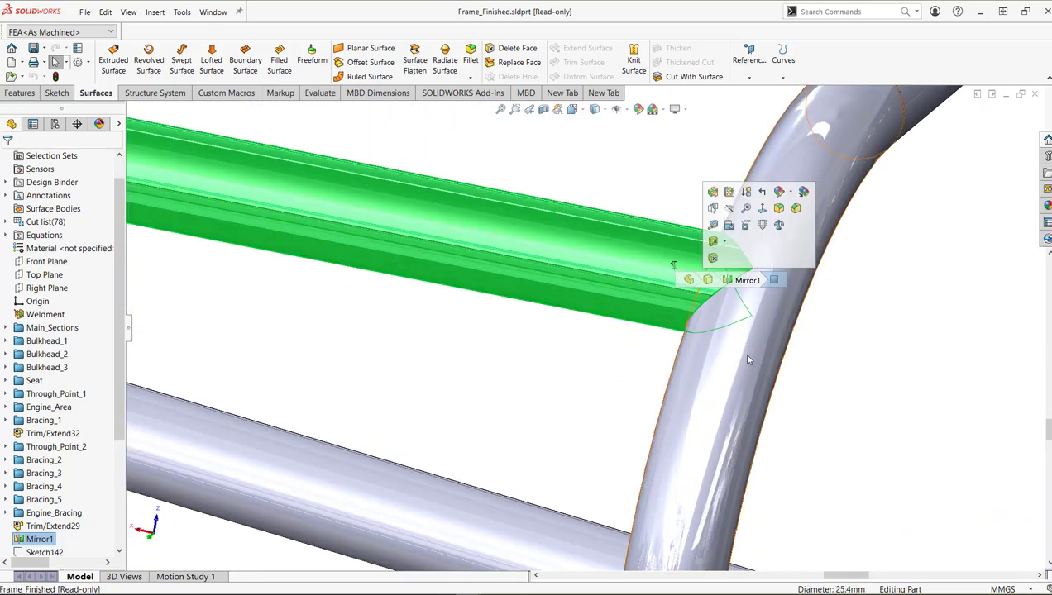
scroll(637, 339, "up", 3)
scroll(648, 331, "down", 3)
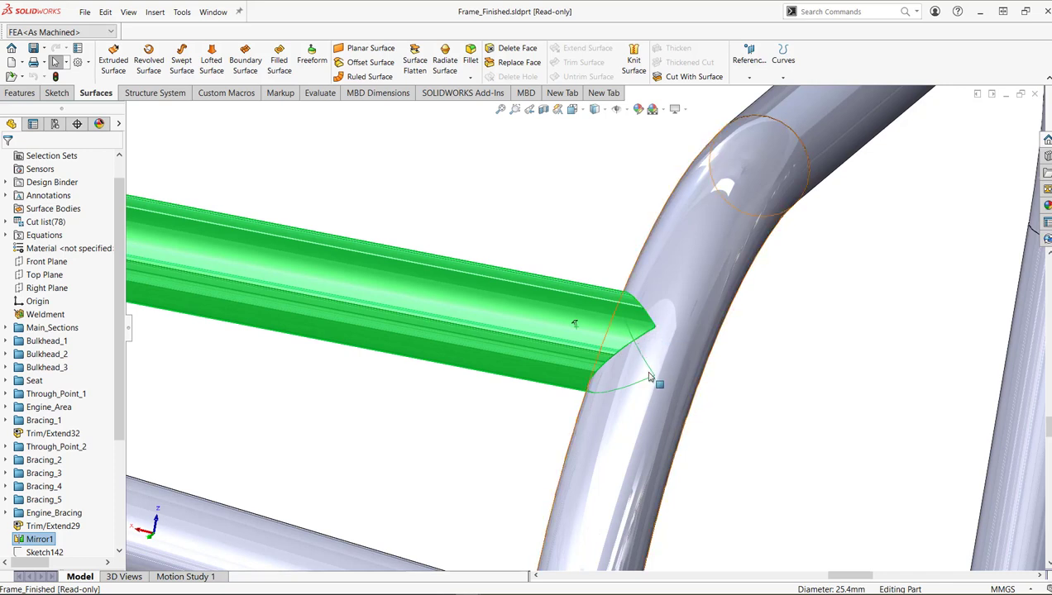
scroll(657, 381, "up", 3)
scroll(524, 344, "up", 2)
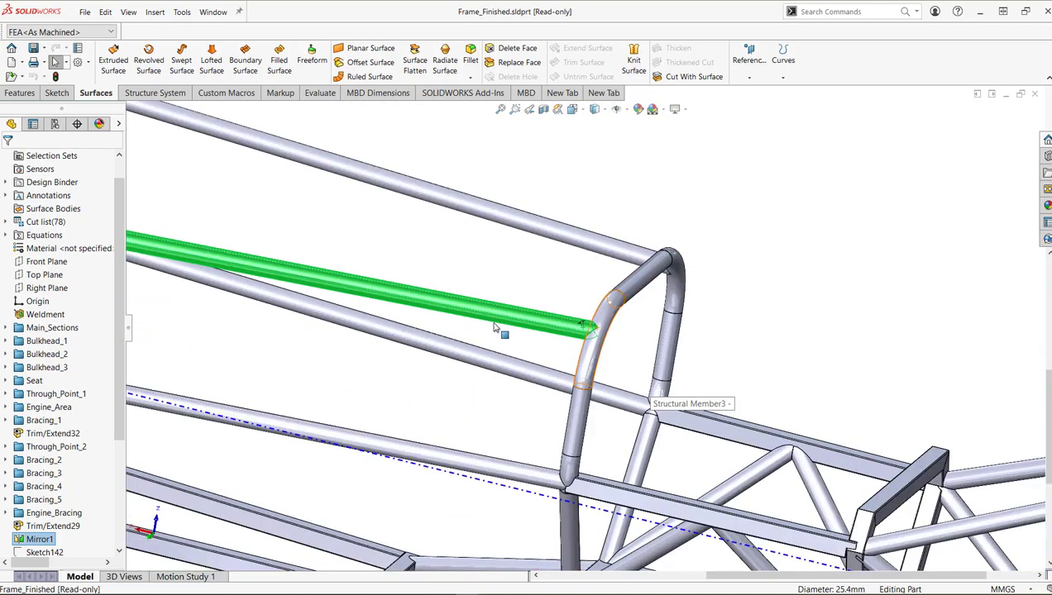
scroll(494, 327, "up", 5)
scroll(418, 320, "down", 10)
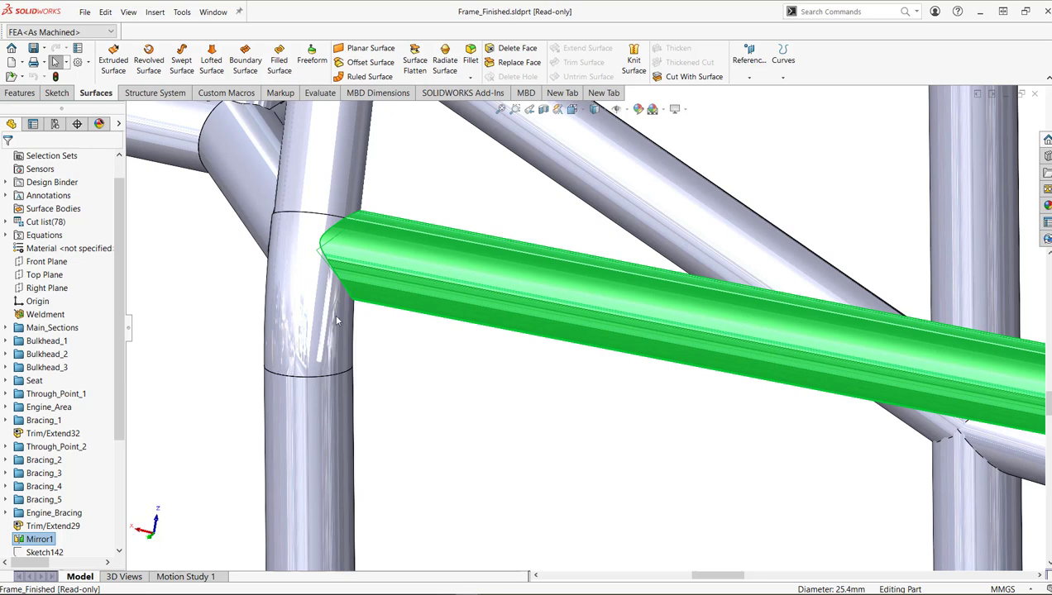
Locate the side tube's body in the cut list and view the commands available for saving it as a separate part
left_click(8, 222)
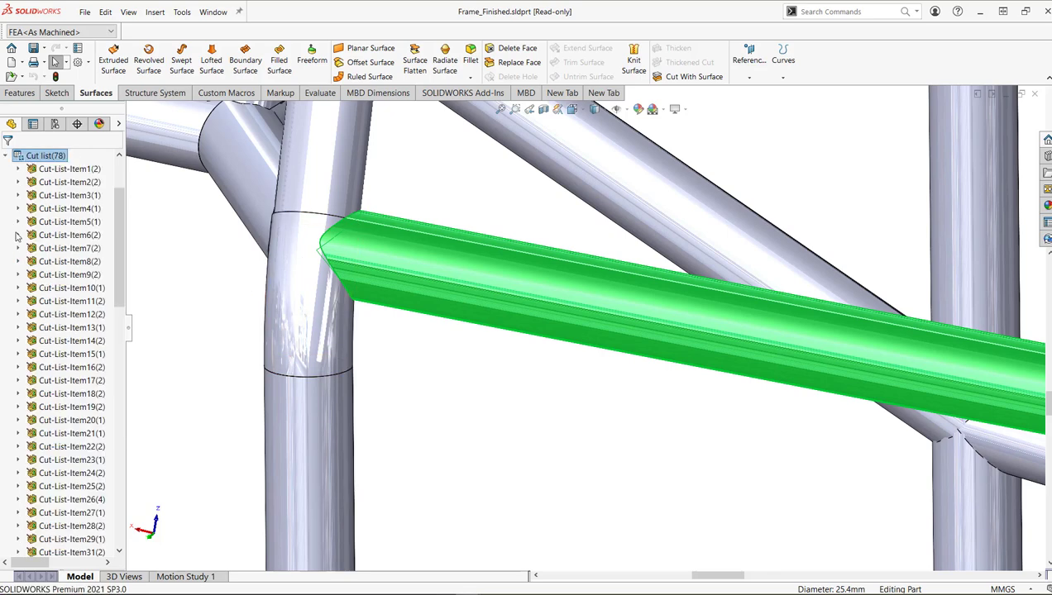
left_click(520, 394)
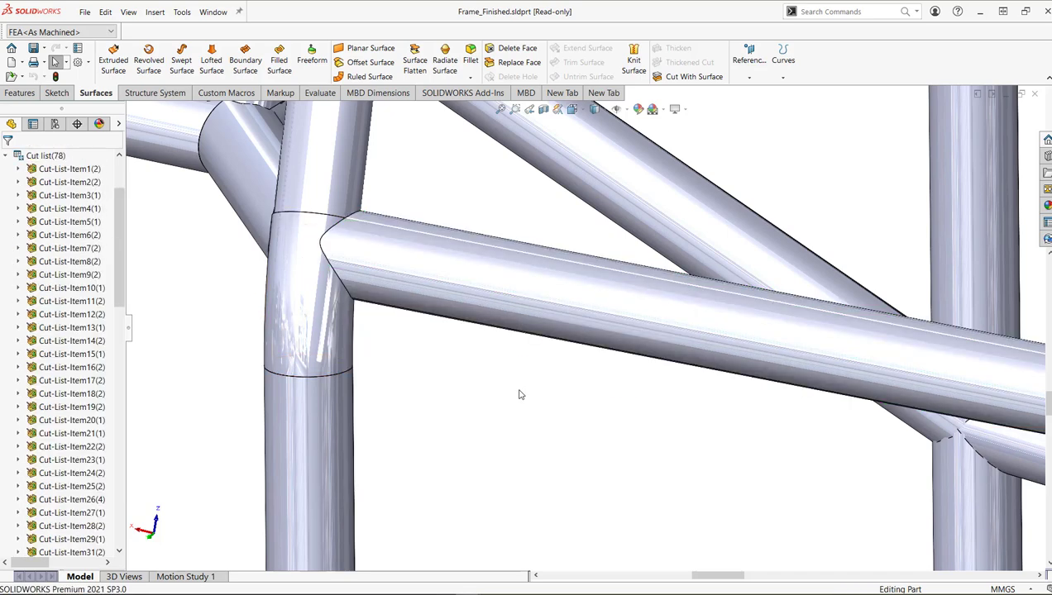
left_click(476, 293)
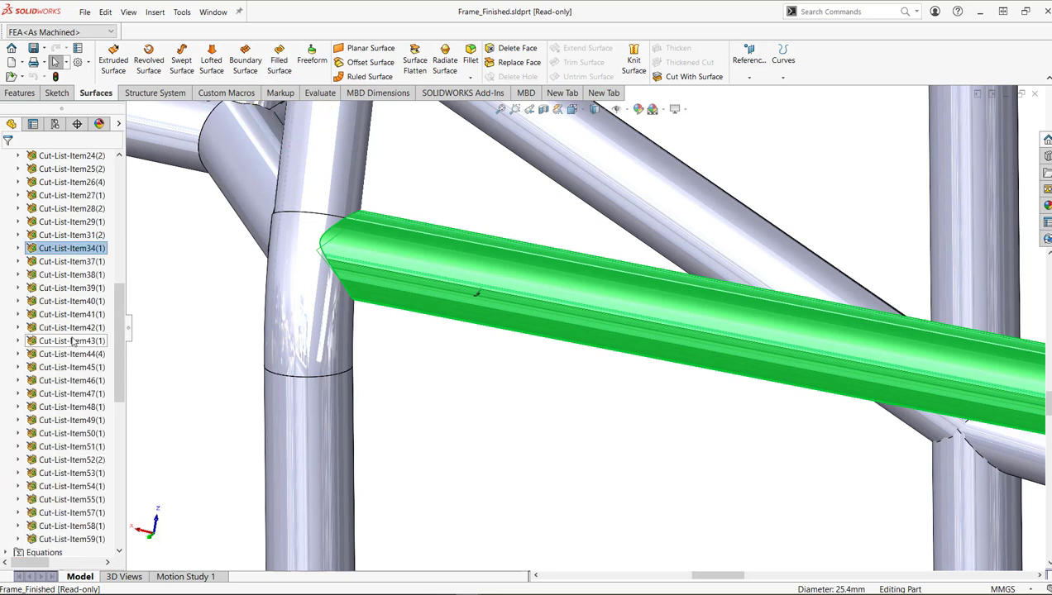
left_click(18, 249)
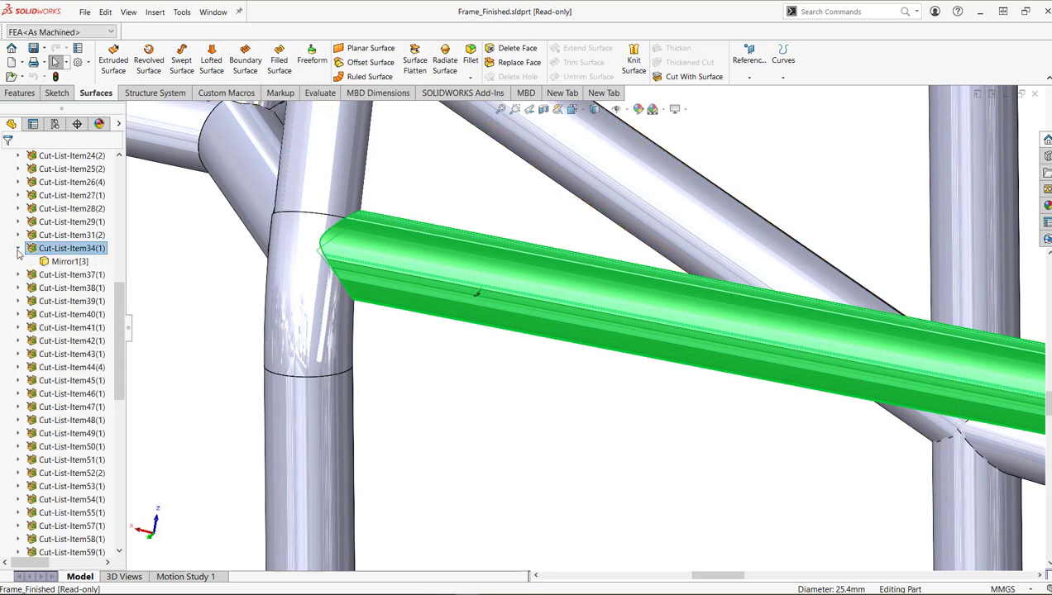
right_click(73, 263)
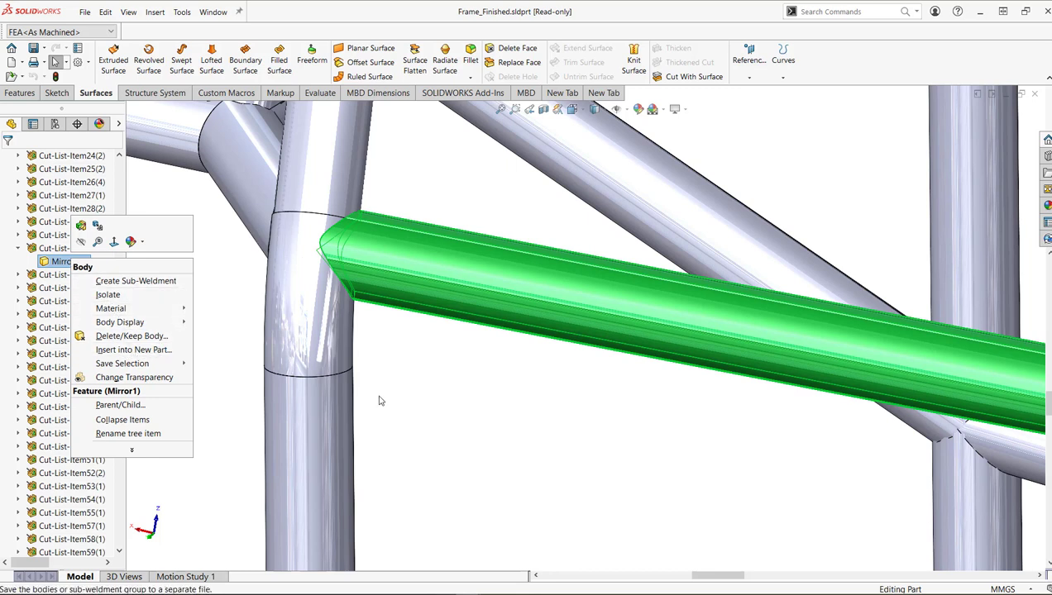
left_click(427, 380)
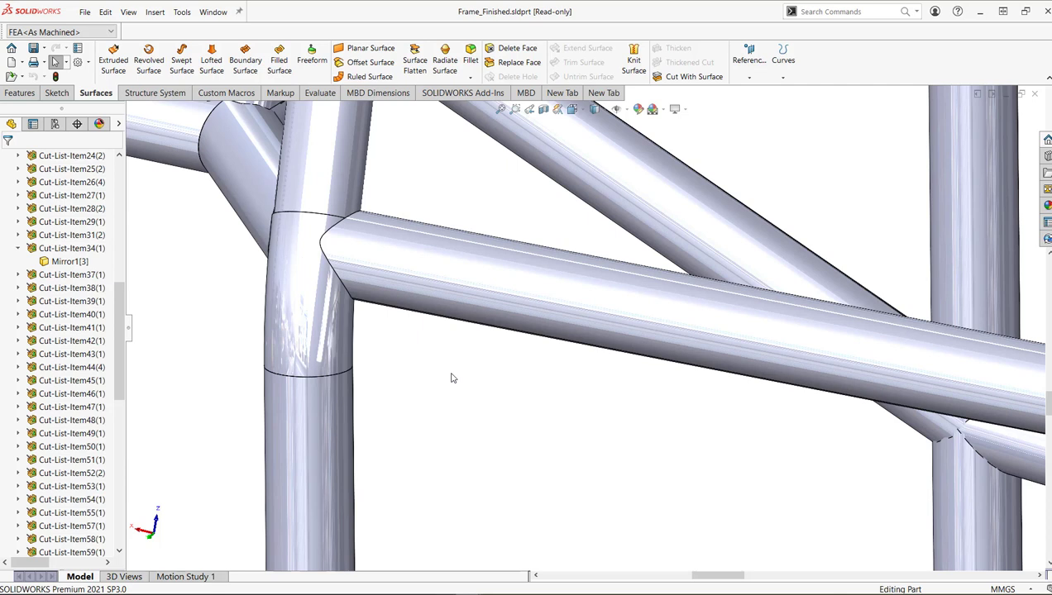
Switch to the Double Fishmouth Cope part and examine the copes at both ends of its tube
key("ctrl+Tab")
key("Escape")
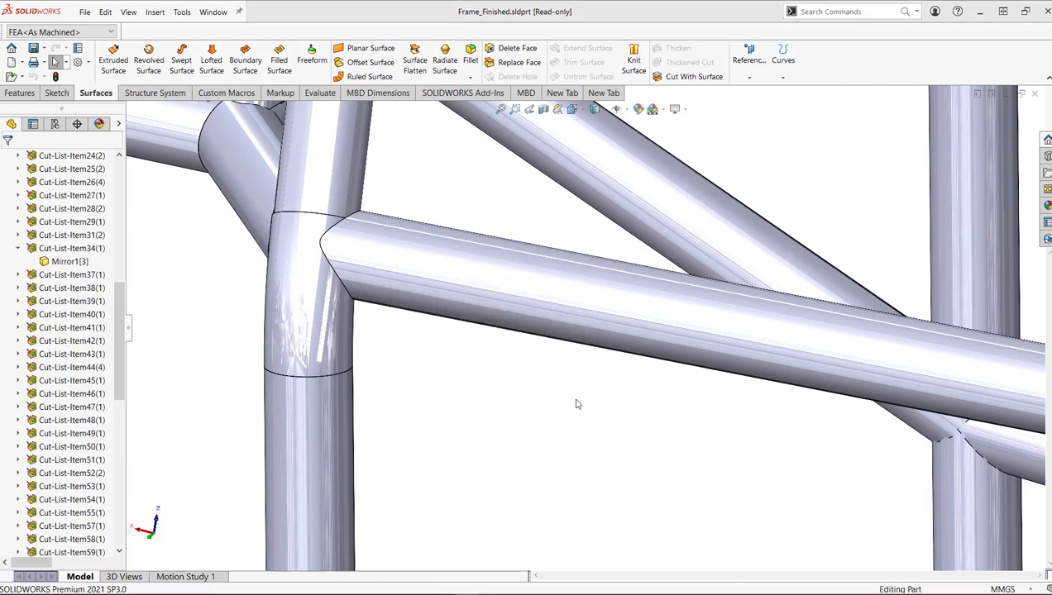
key("ctrl+Tab")
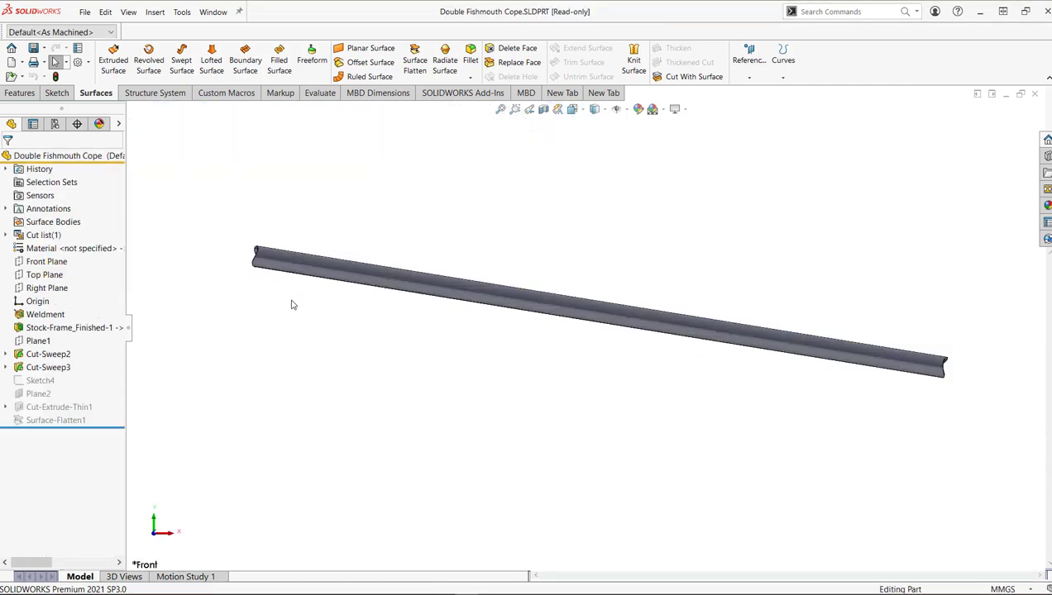
scroll(918, 364, "up", 6)
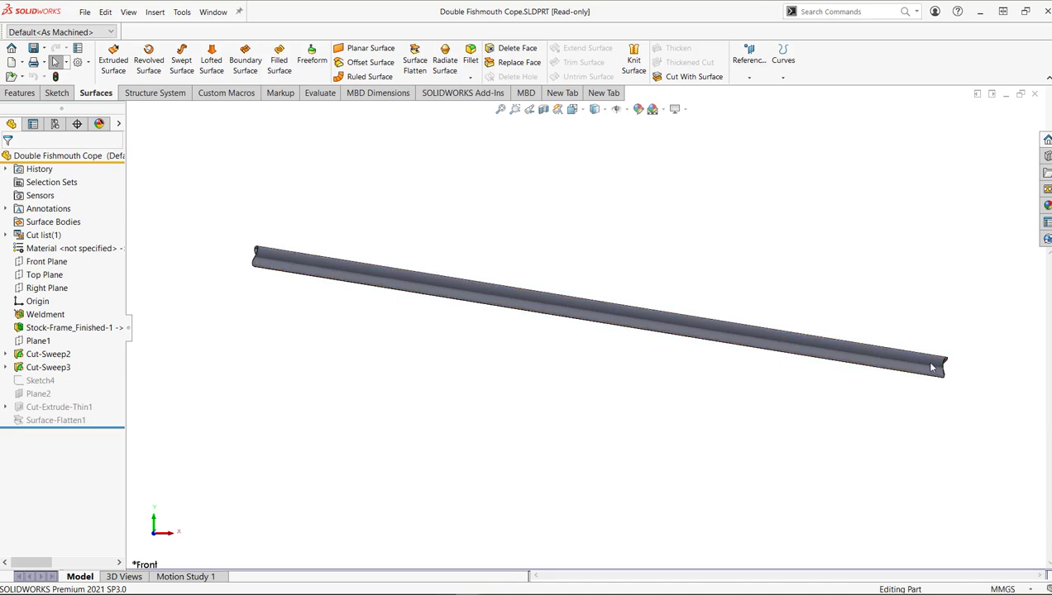
mouse_move(918, 364)
middle_mouse_down()
mouse_move(787, 362)
mouse_move(848, 330)
middle_mouse_up()
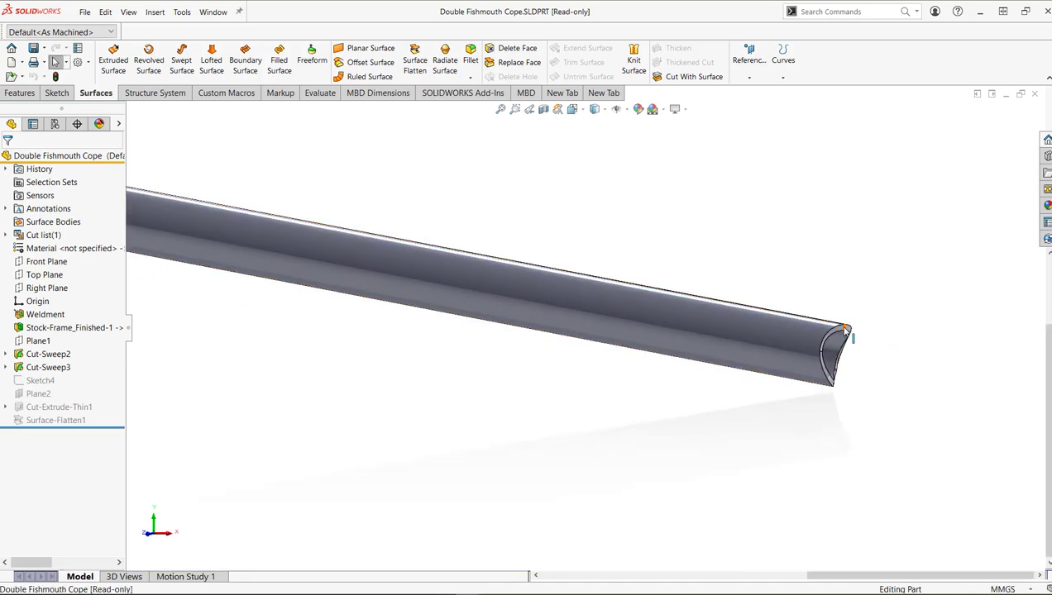
scroll(496, 327, "down", 4)
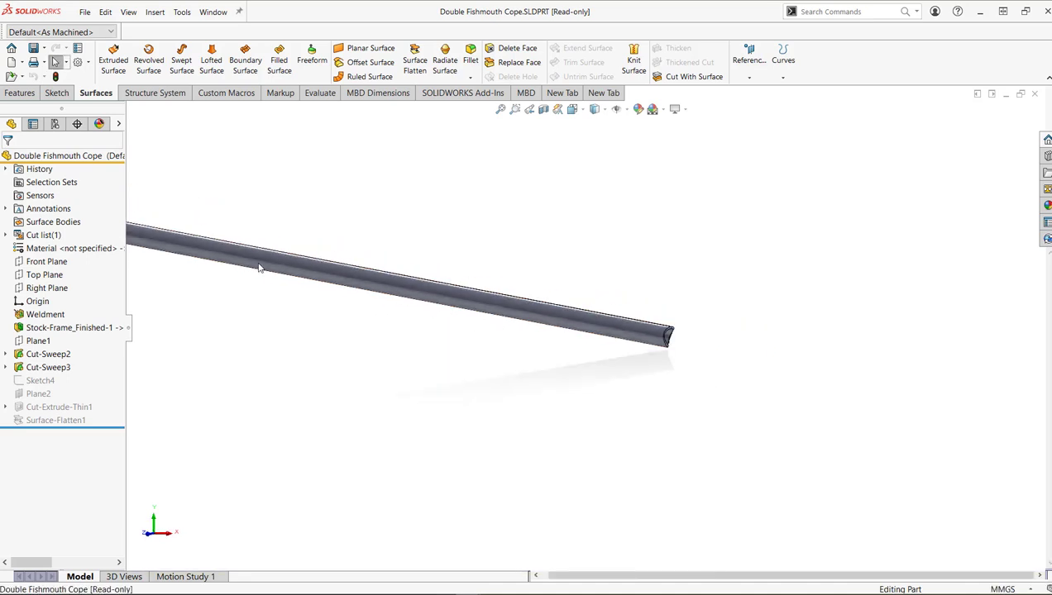
scroll(300, 275, "up", 5)
mouse_move(442, 291)
middle_mouse_down()
mouse_move(391, 407)
mouse_move(439, 341)
mouse_move(444, 364)
middle_mouse_up()
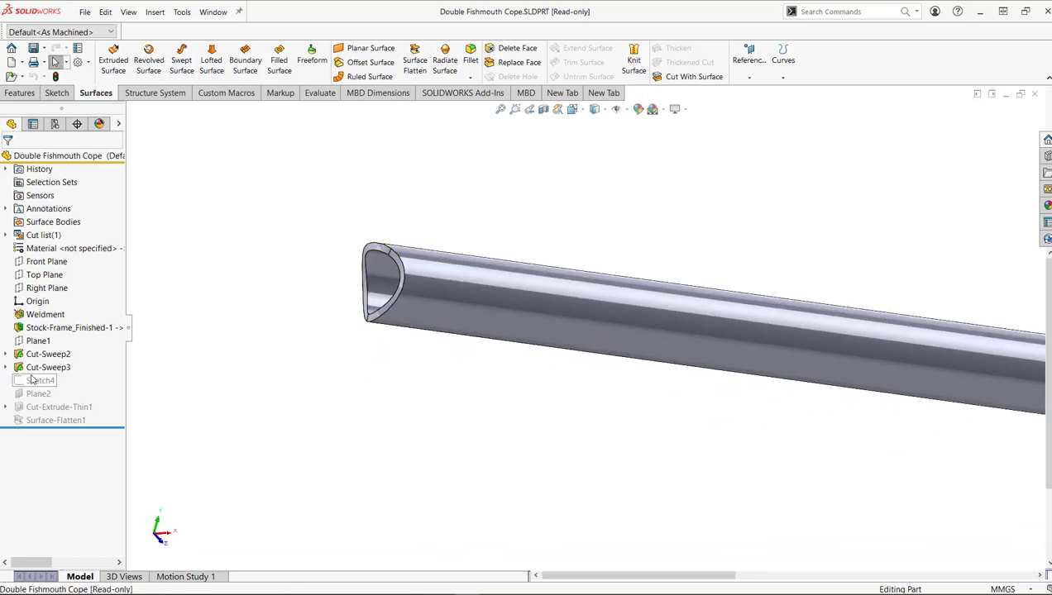
Examine the profile, path and direction vector of Cut-Sweep3 with hidden lines shown, leaving the feature without changes
right_click(32, 379)
left_click(25, 367)
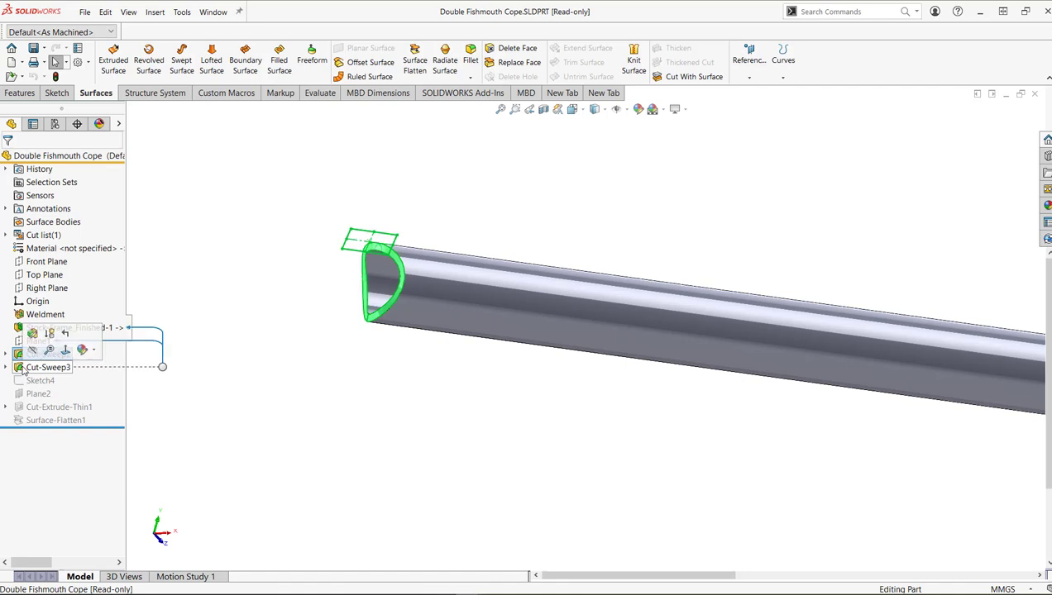
left_click(33, 333)
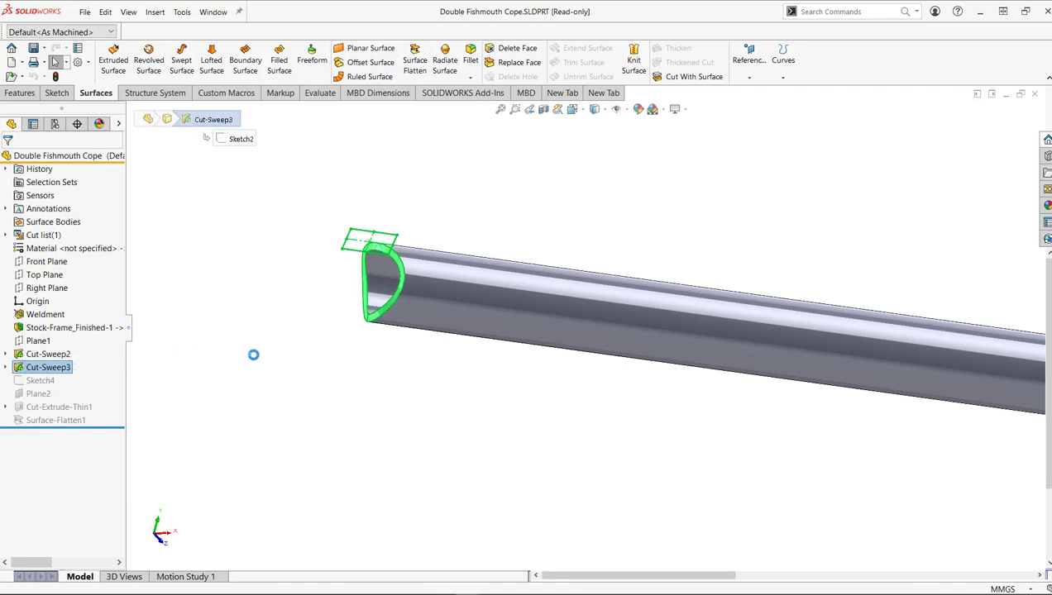
left_click(595, 109)
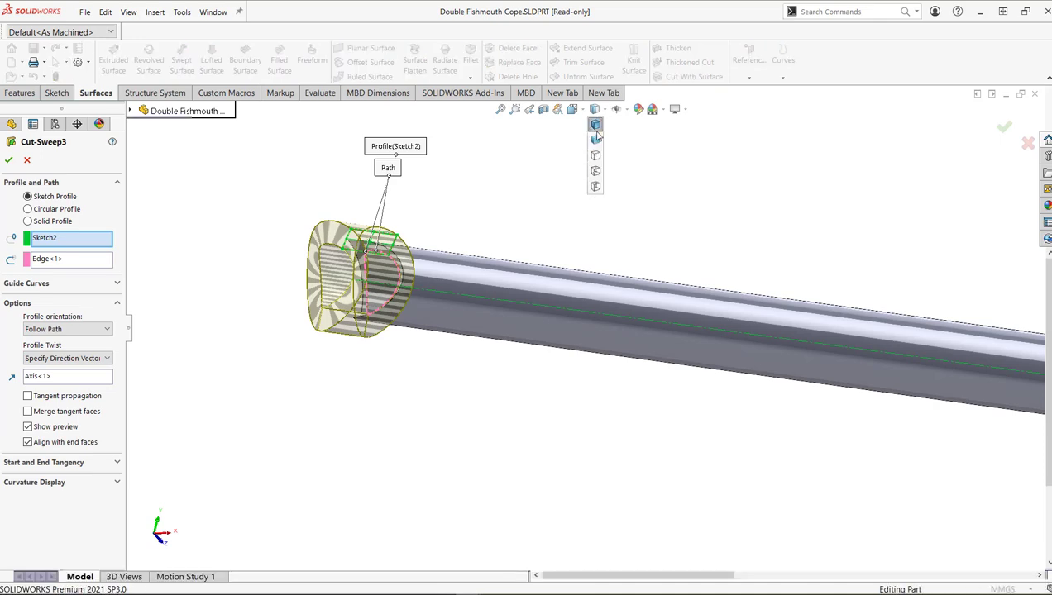
left_click(592, 170)
middle_click_drag(483, 191, 447, 143)
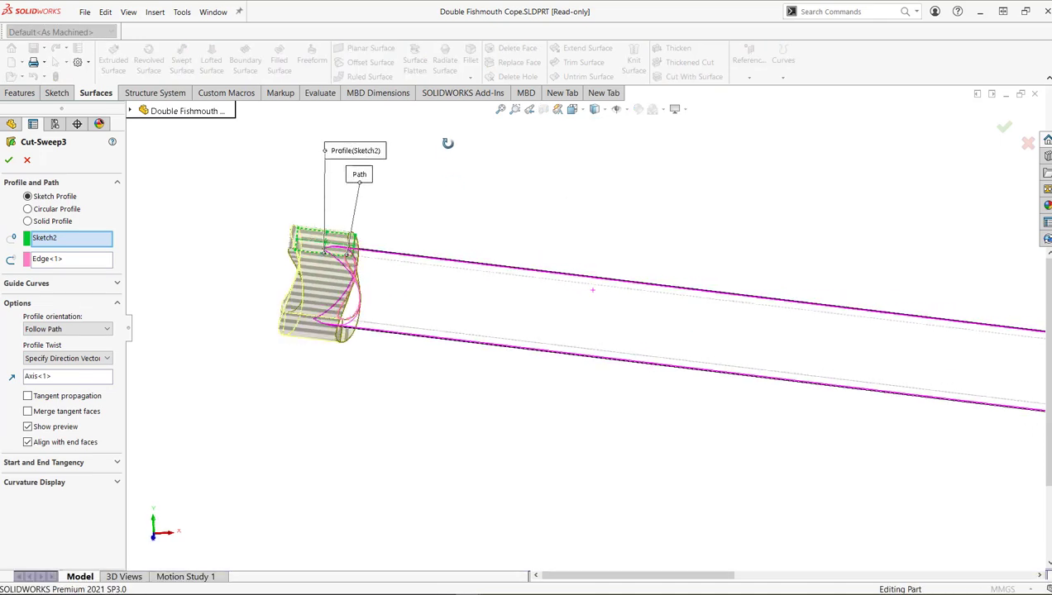
scroll(403, 248, "down", 3)
scroll(324, 284, "down", 3)
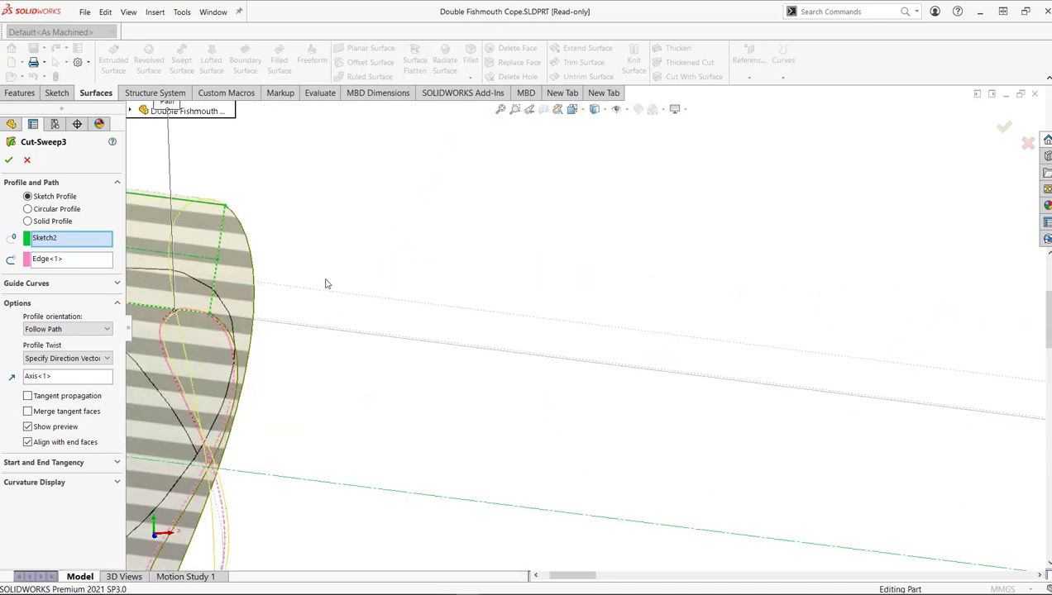
scroll(496, 343, "up", 5)
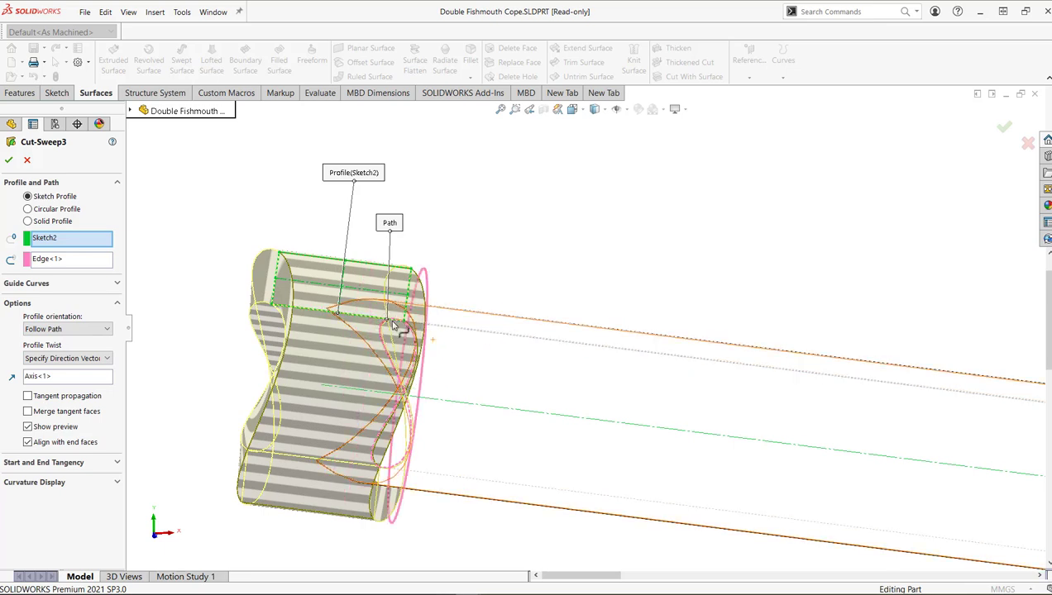
left_click(25, 162)
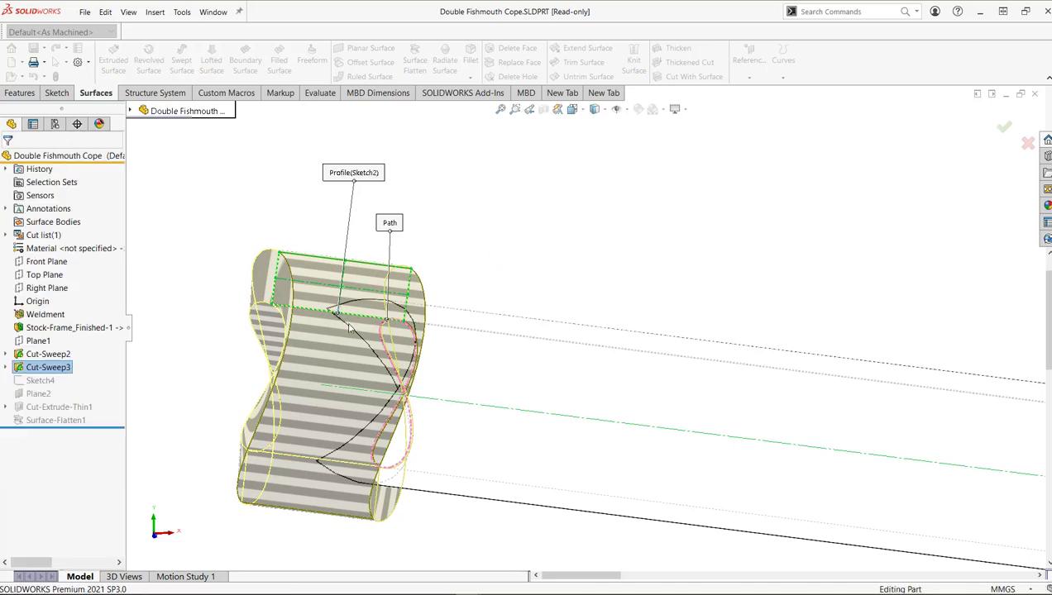
Return the whole tube to a shaded display style
scroll(665, 346, "up", 5)
scroll(862, 364, "up", 2)
scroll(835, 368, "down", 4)
scroll(585, 336, "up", 4)
middle_click_drag(586, 336, 533, 349)
mouse_move(594, 110)
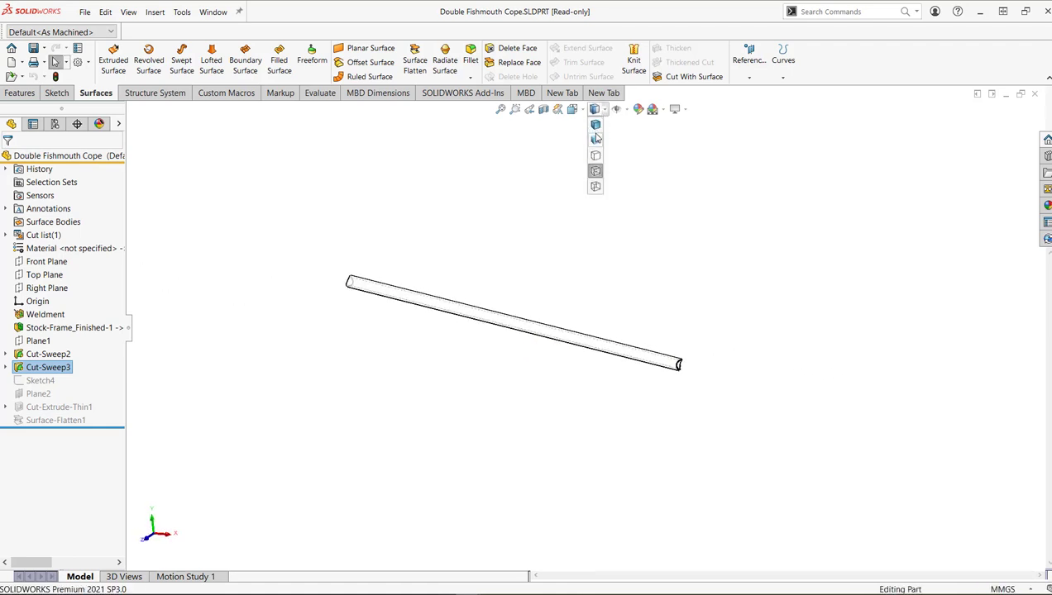
left_click(596, 138)
scroll(557, 313, "down", 2)
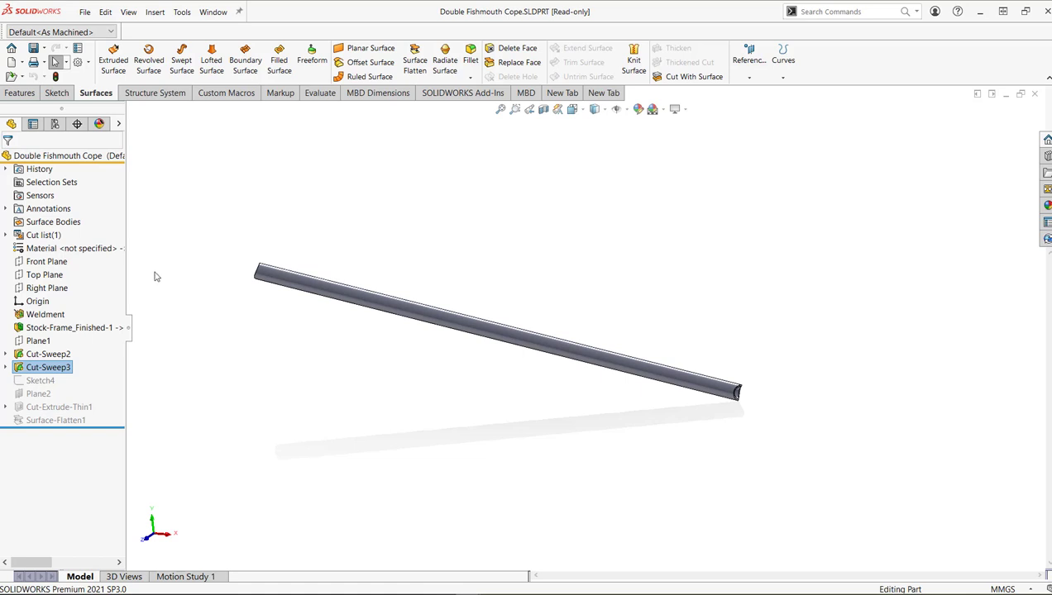
Orient the model to the front view, fit it on screen and start a sketch on the Front Plane
left_click(47, 261)
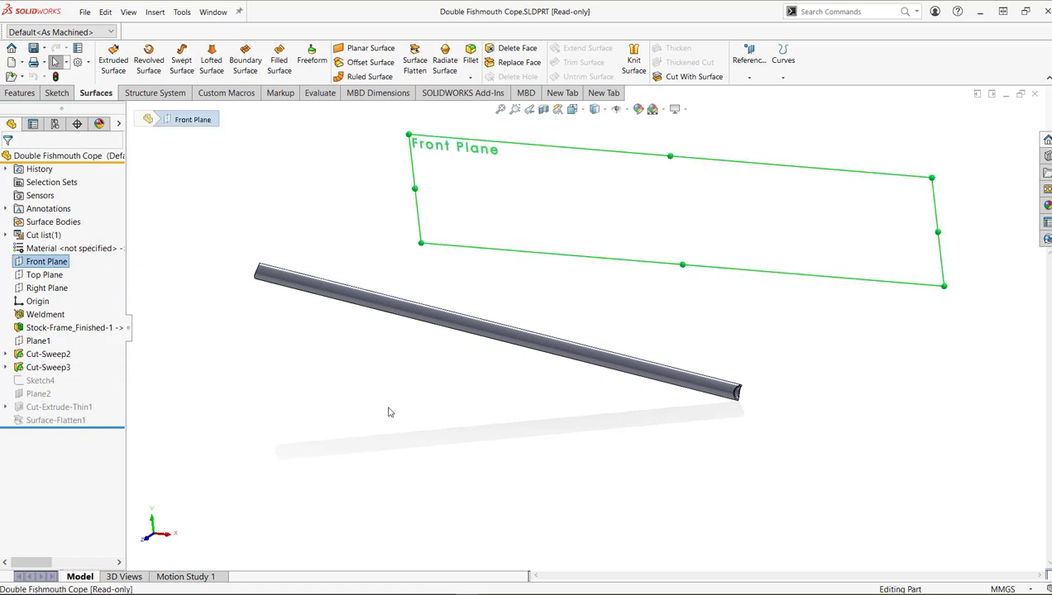
key("ctrl+1")
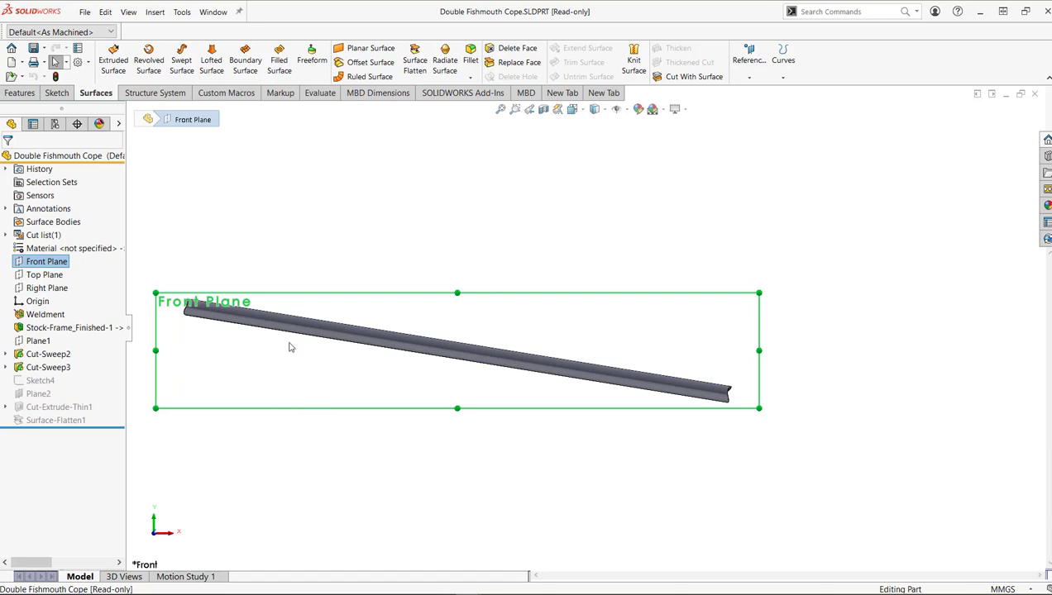
key("f")
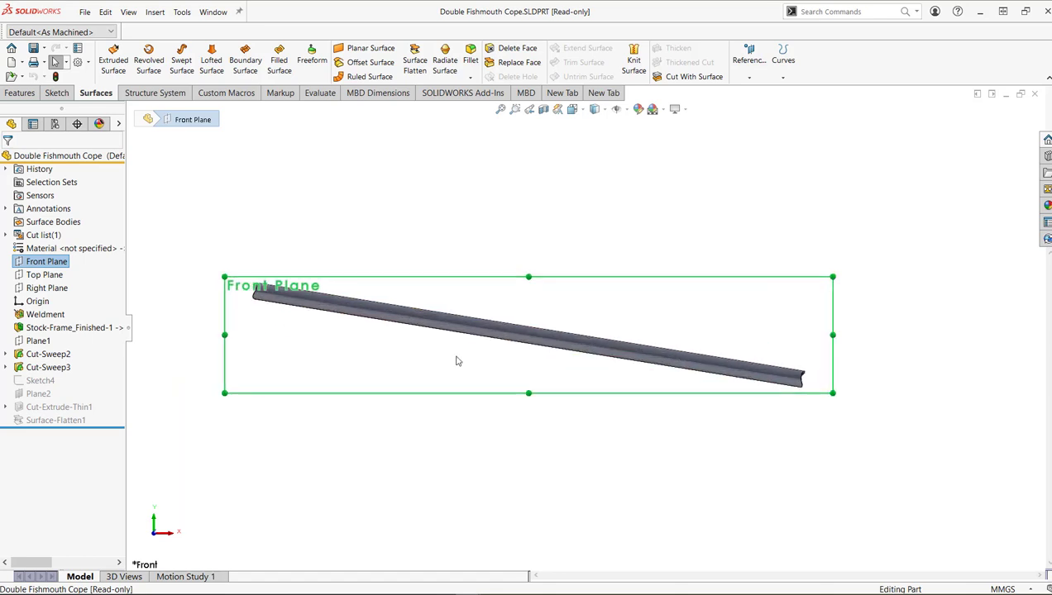
right_click(61, 262)
left_click(70, 251)
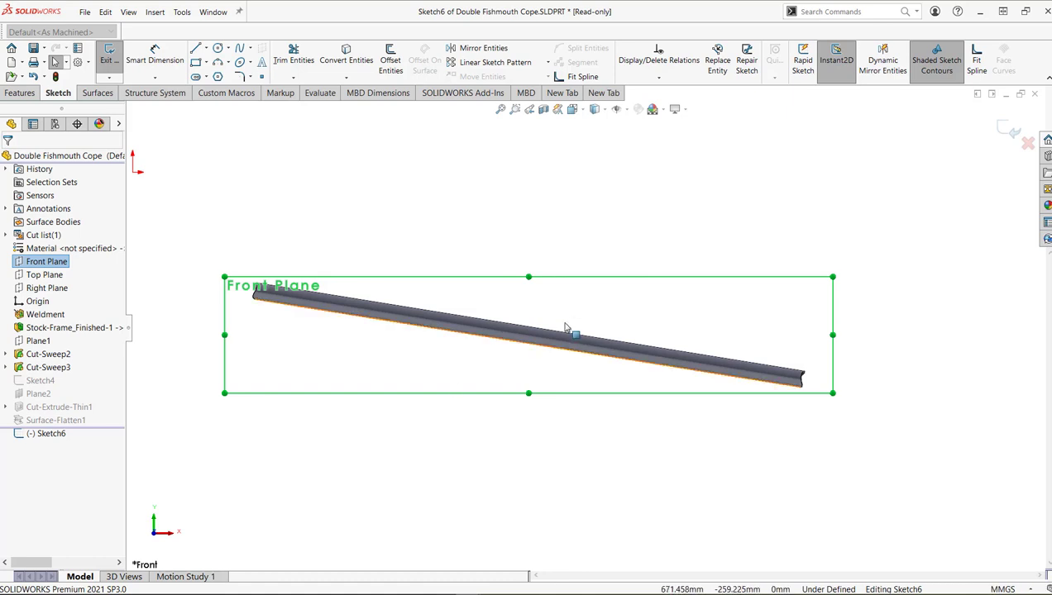
Create silhouette entities of the tube body in the sketch with External silhouette enabled
left_click(346, 79)
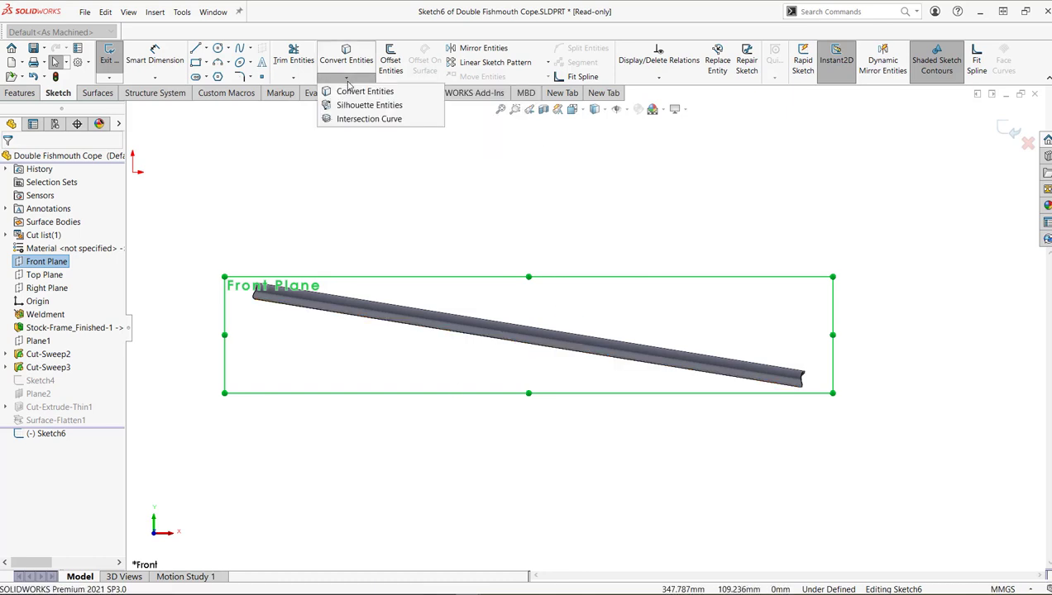
left_click(410, 110)
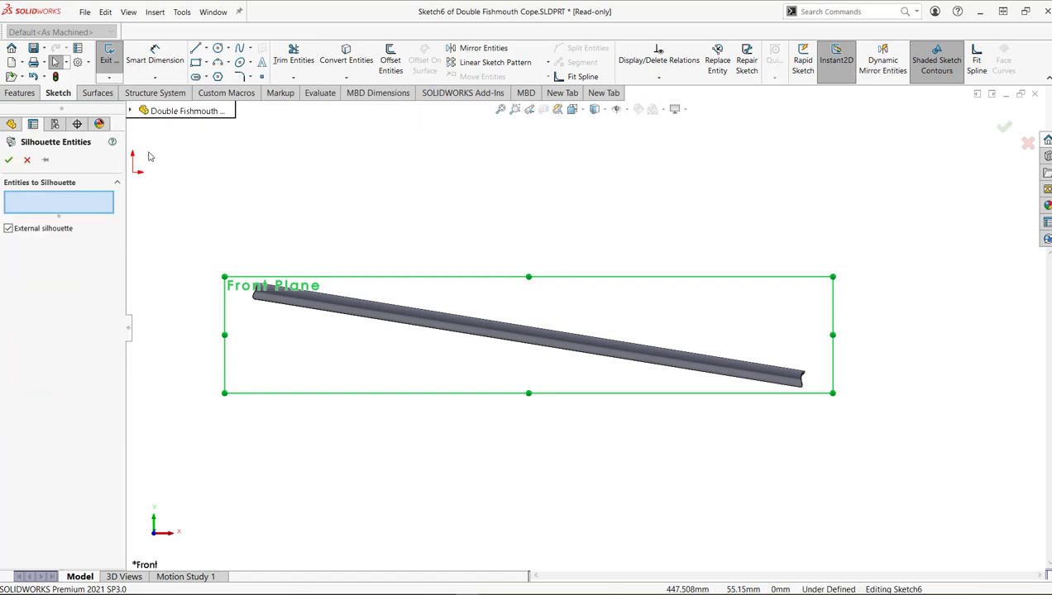
left_click(334, 308)
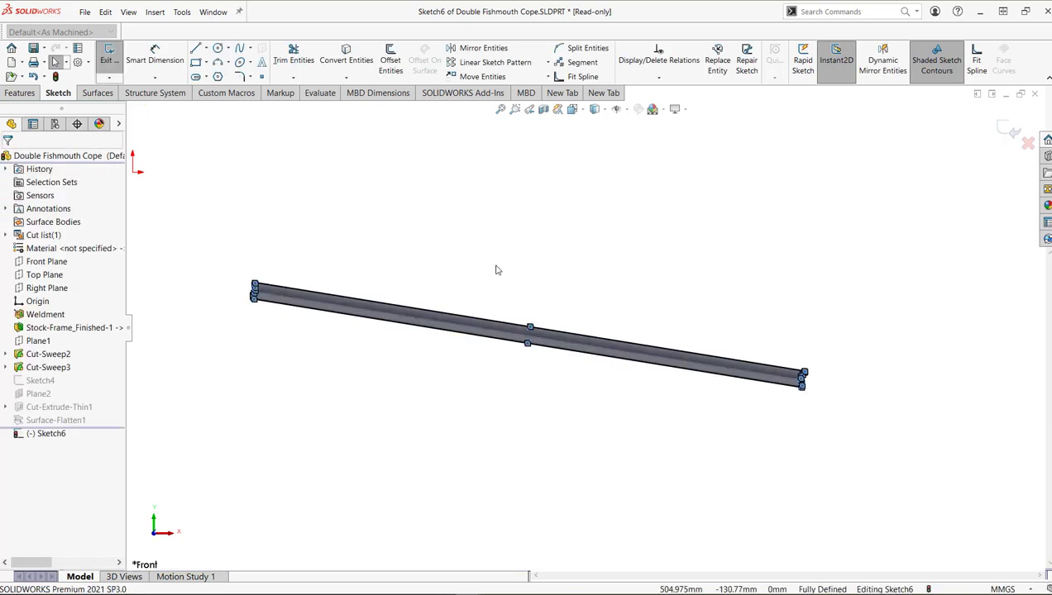
Convert all silhouette entities to construction geometry, place a sketch point at the midpoint of the upper long line, and exit the sketch
mouse_move(188, 203)
left_mouse_down()
mouse_move(392, 364)
mouse_move(888, 472)
left_mouse_up()
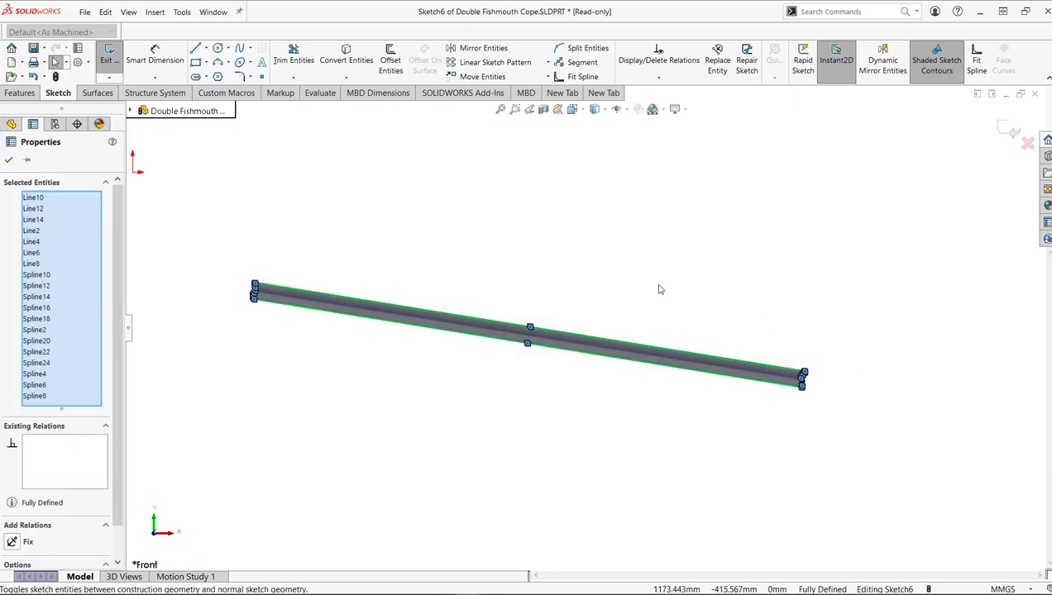
left_click(291, 176)
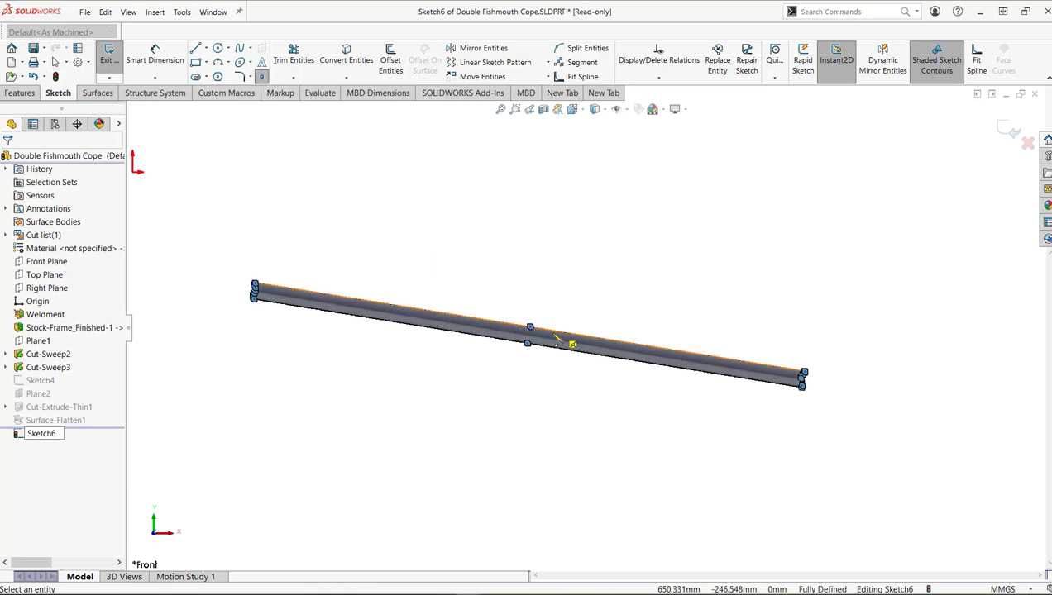
scroll(542, 335, "down", 3)
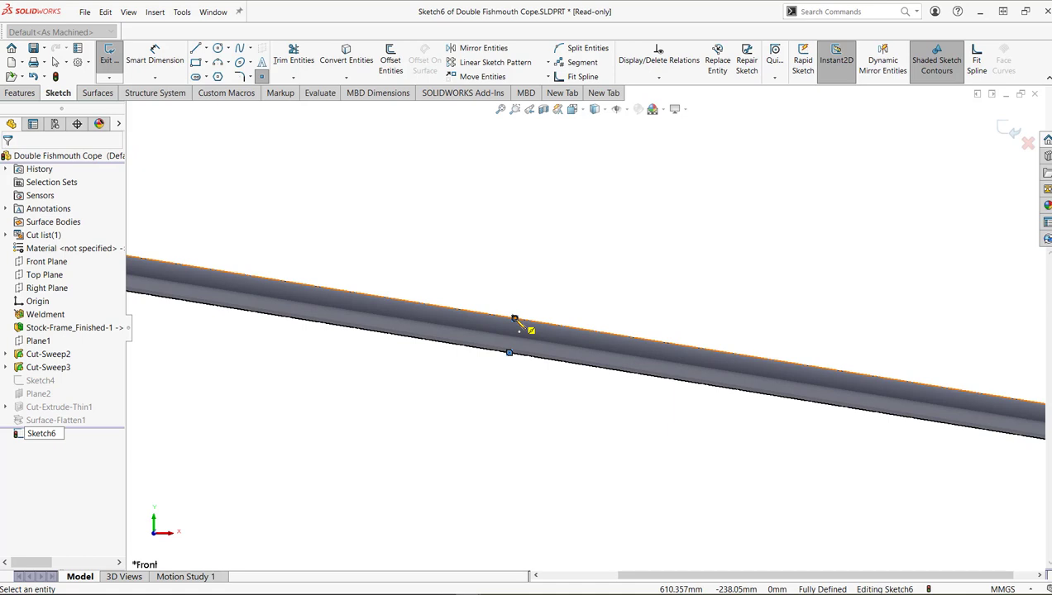
left_click(515, 319)
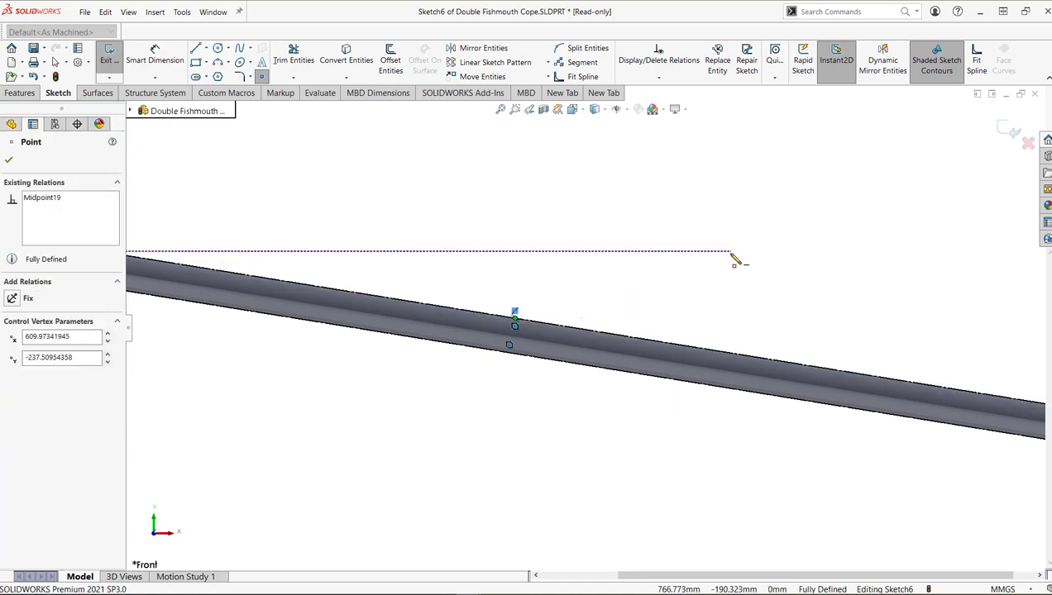
key("Escape")
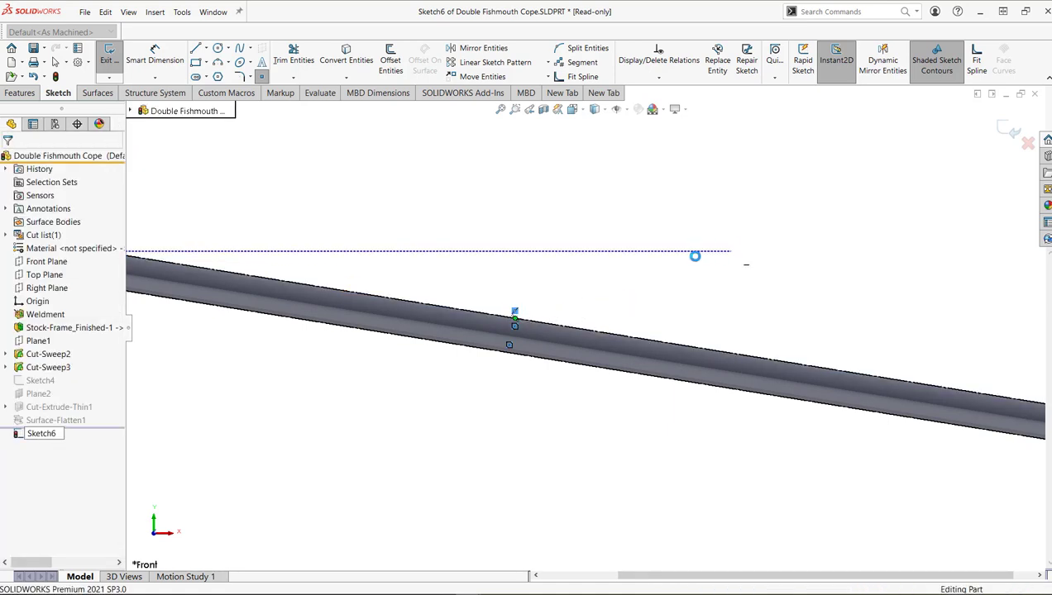
key("ctrl+b")
Create a reference plane coincident with the sketch's midpoint and perpendicular to the upper long silhouette line
key("f")
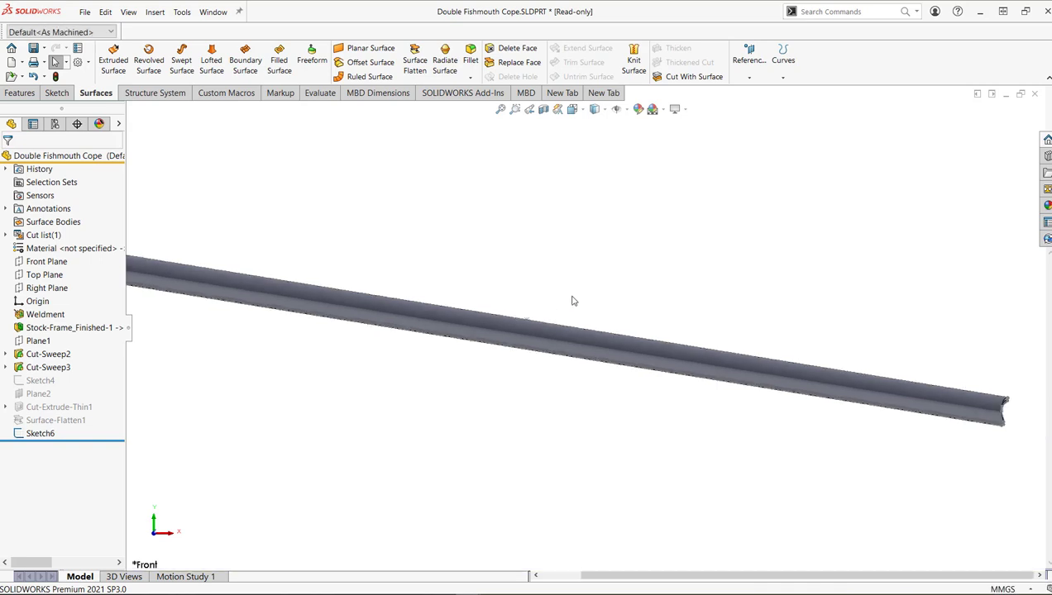
middle_click_drag(556, 289, 754, 290)
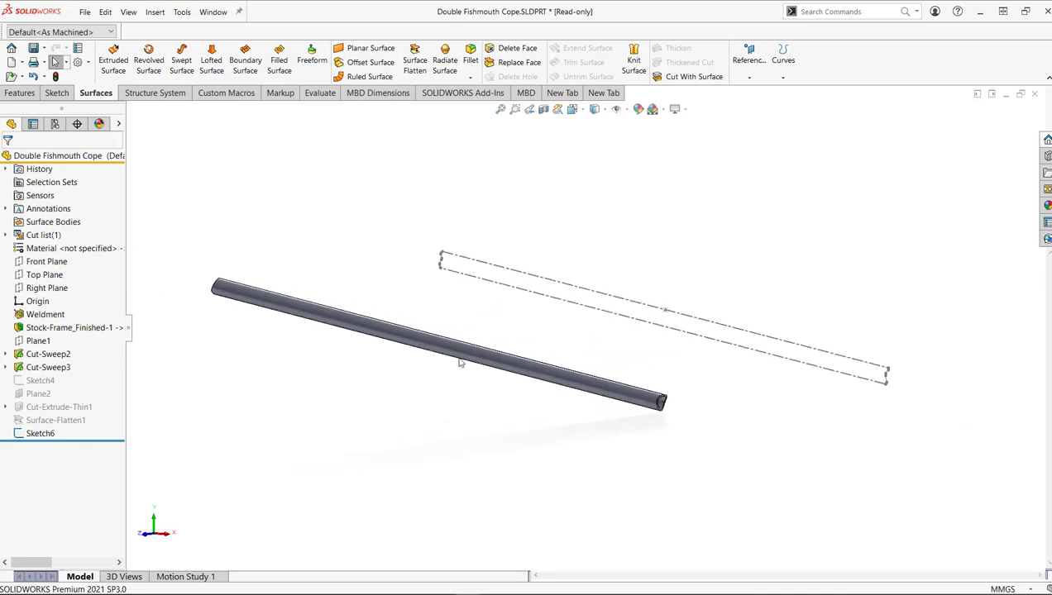
left_click(747, 77)
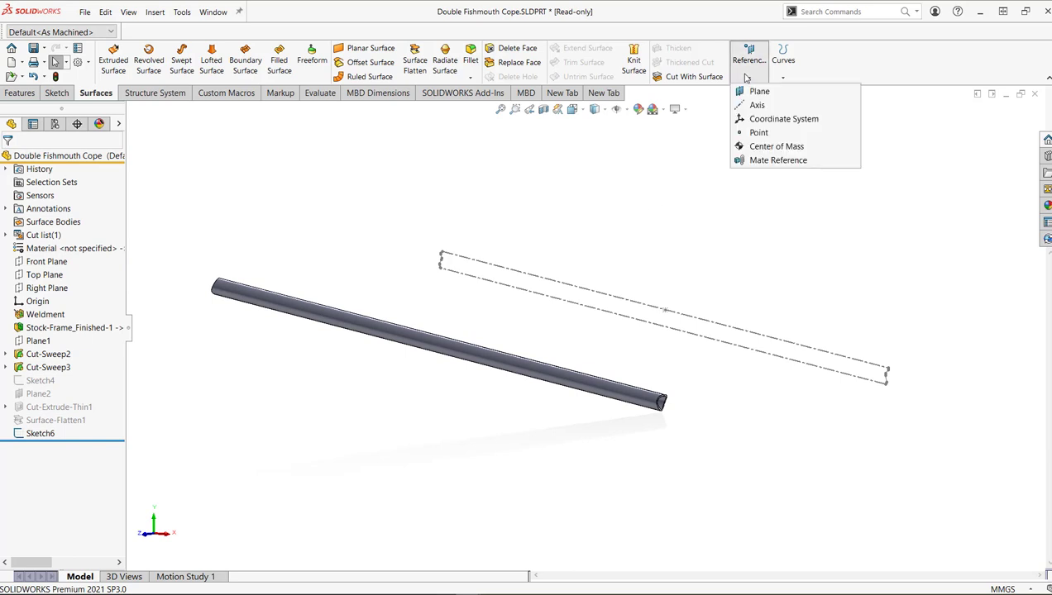
left_click(787, 92)
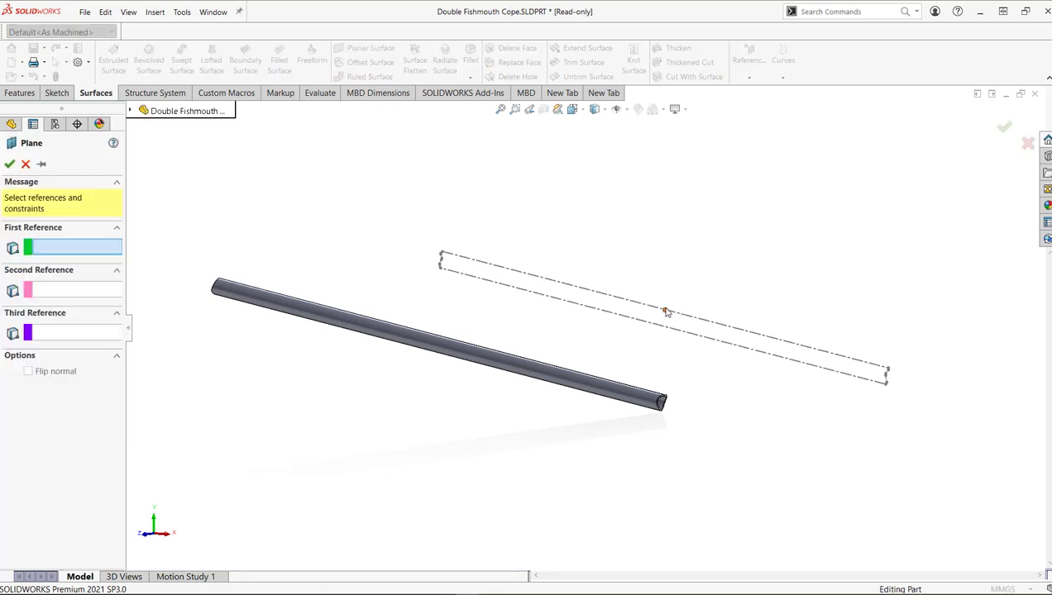
left_click(661, 311)
left_click(680, 313)
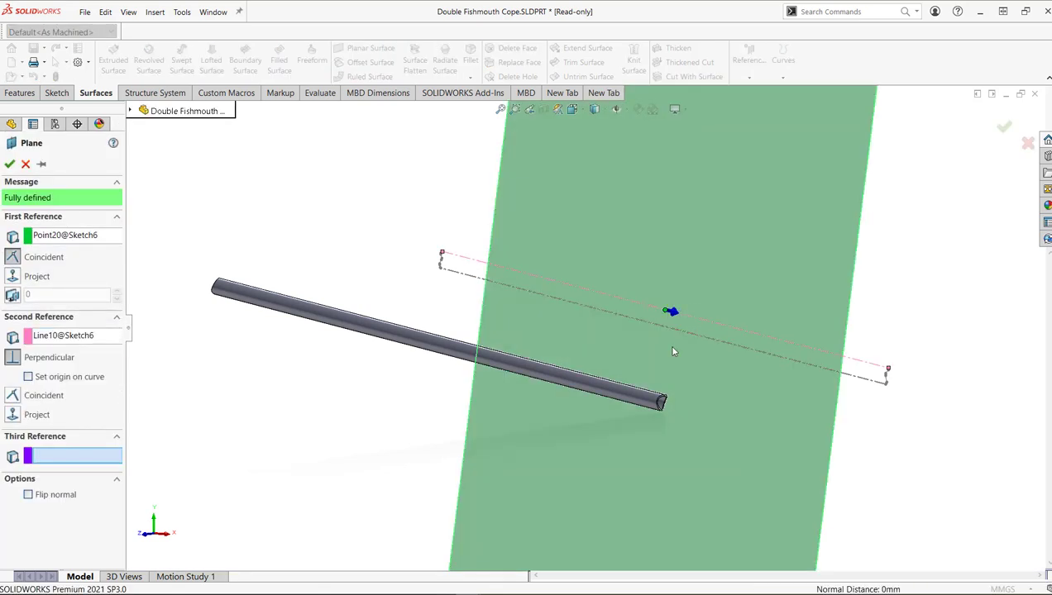
key("ctrl+8")
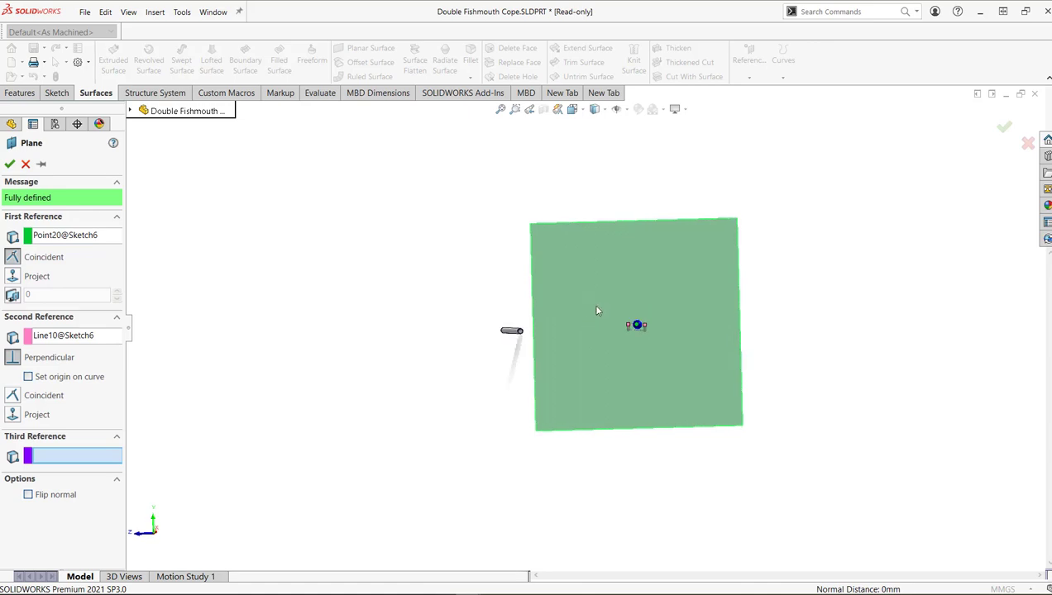
right_click(595, 307)
left_click(619, 359)
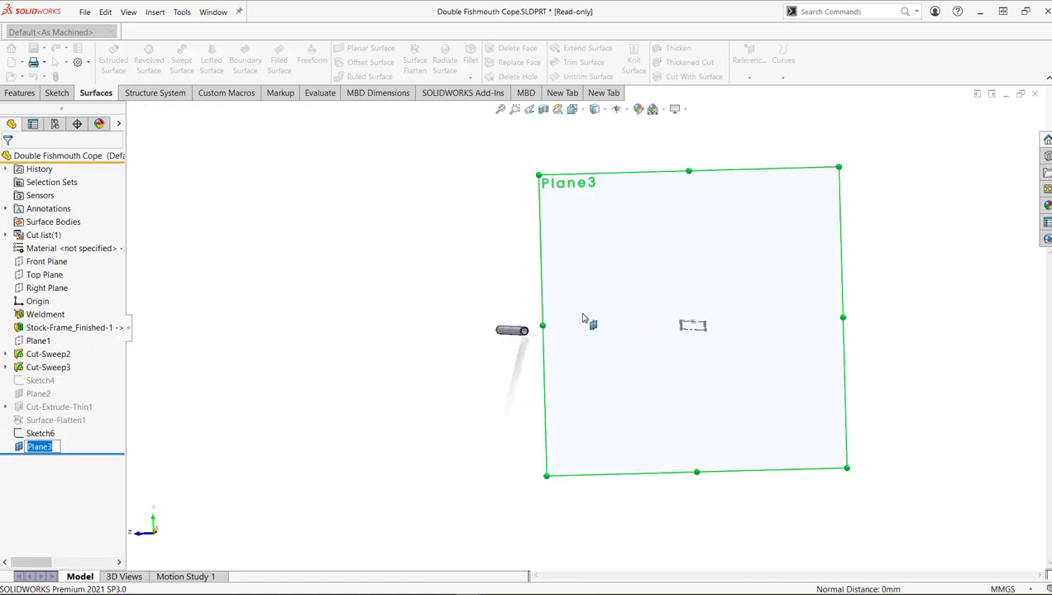
Sketch a vertical line about 9.9 mm long on the new plane, from the top of the tube's outer circle down into its bore
scroll(595, 297, "down", 2)
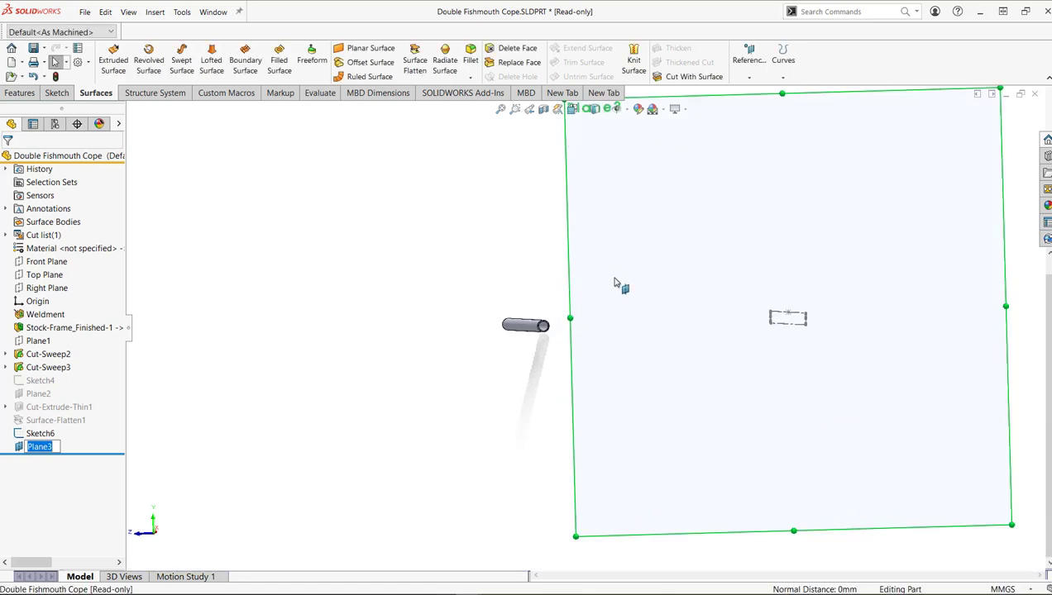
right_click(614, 282)
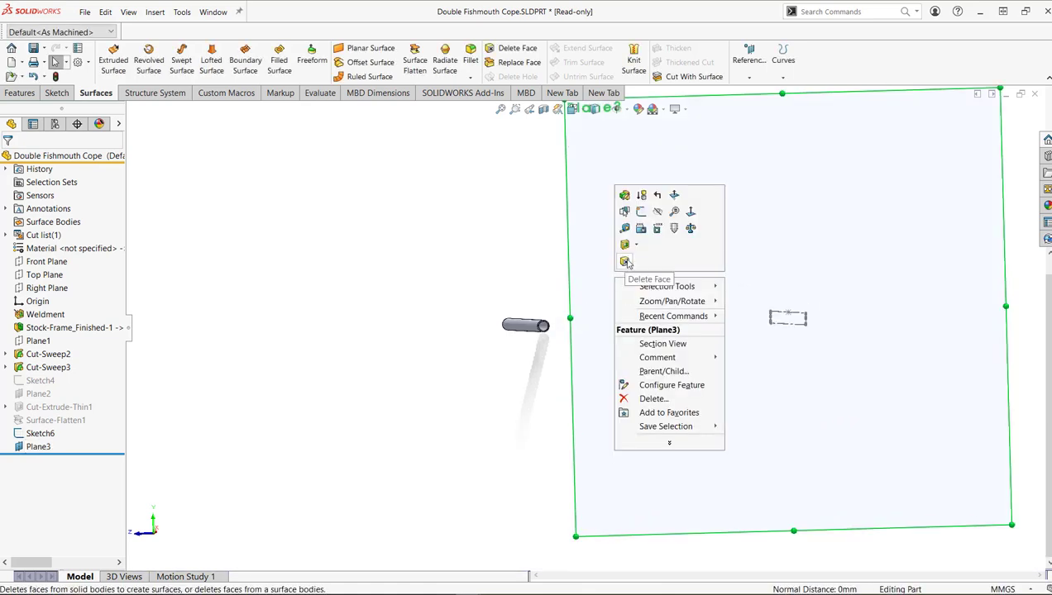
left_click(641, 213)
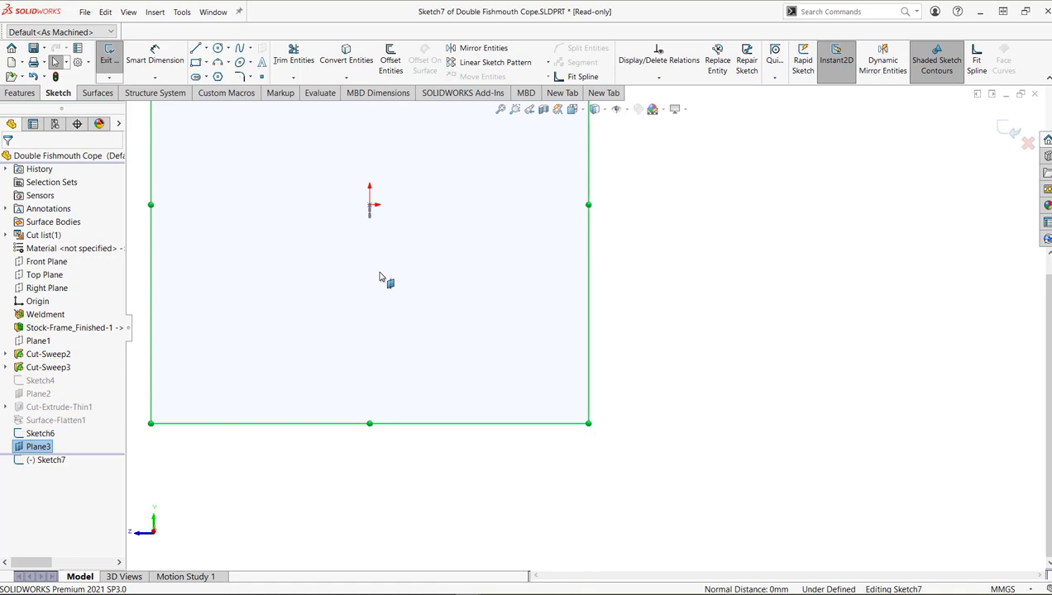
scroll(396, 306, "down", 3)
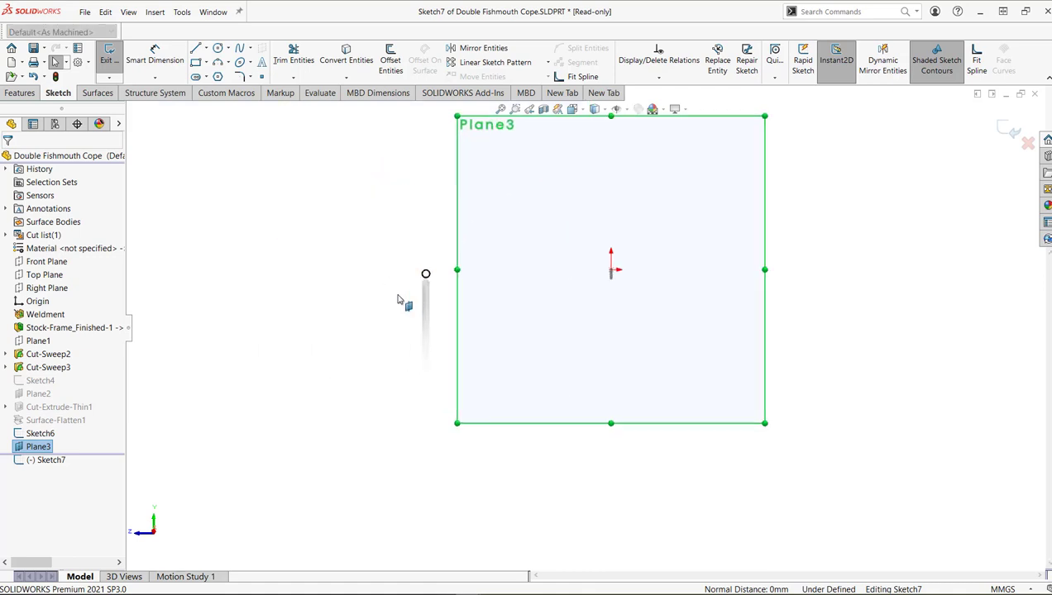
key("l")
scroll(463, 291, "down", 6)
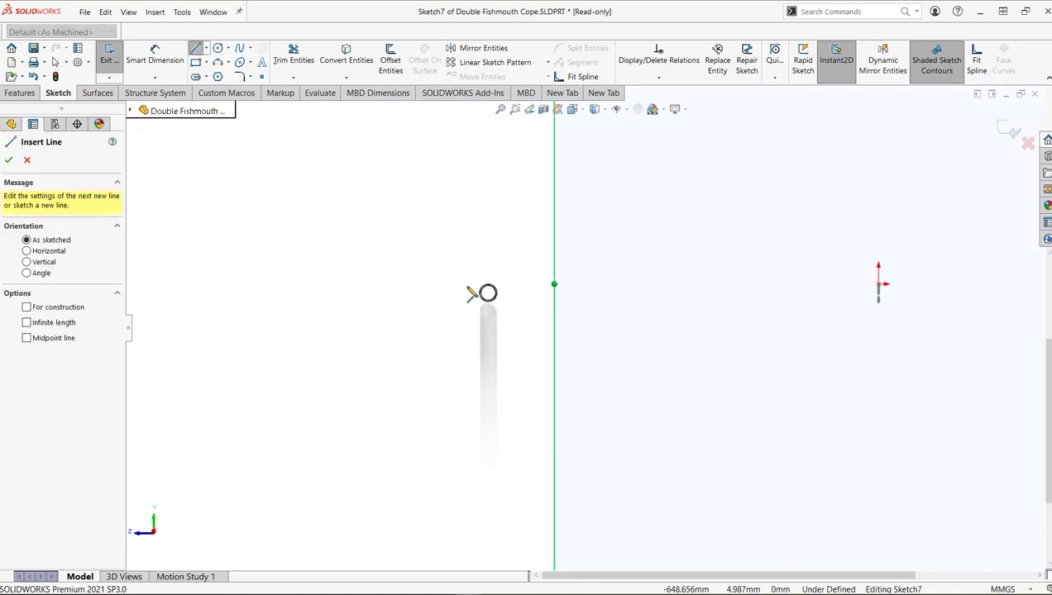
scroll(571, 318, "down", 5)
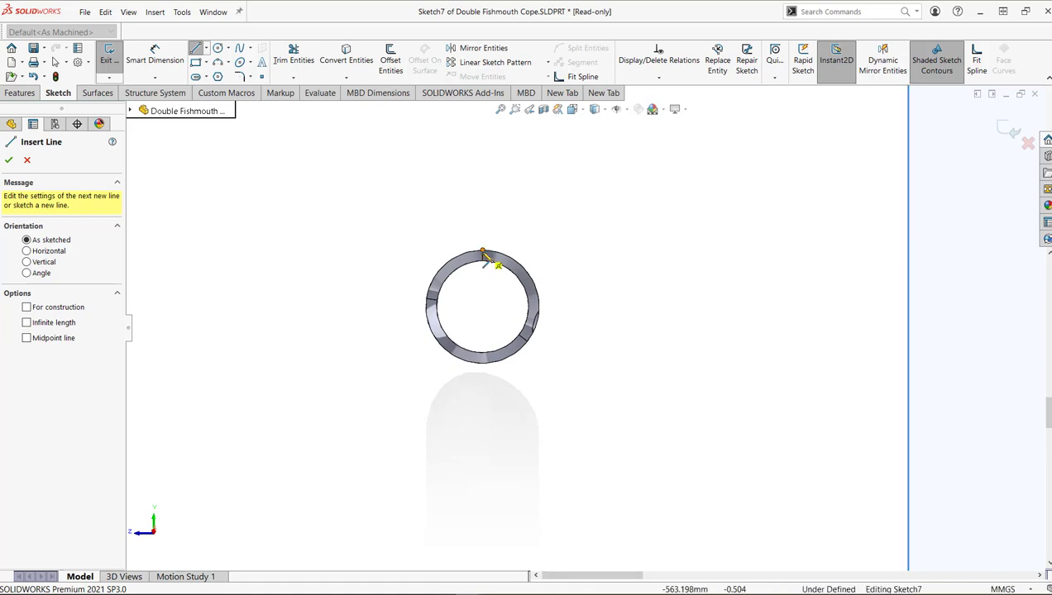
left_click(483, 252)
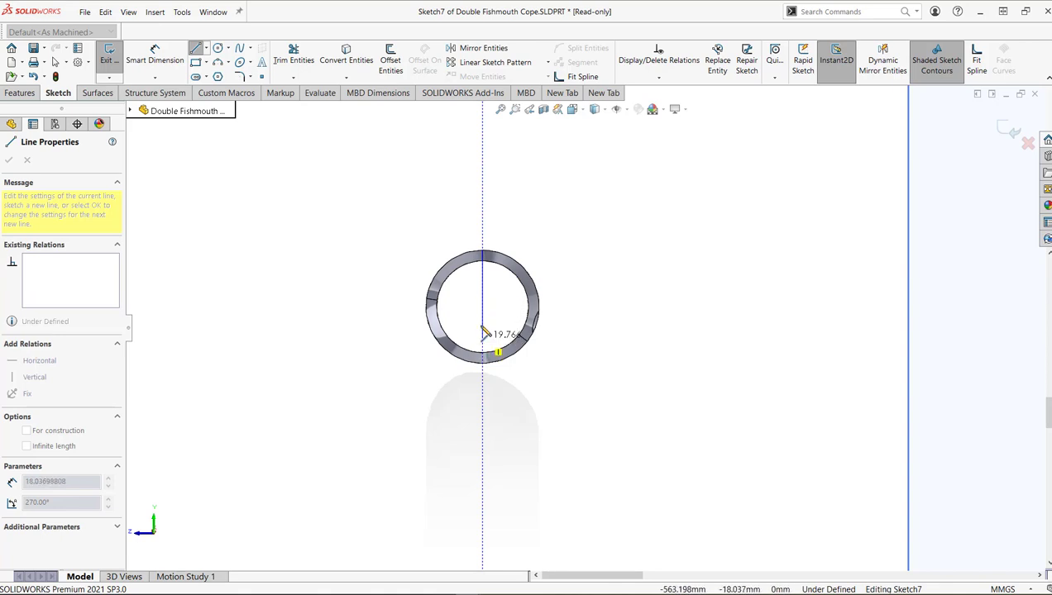
left_click(483, 294)
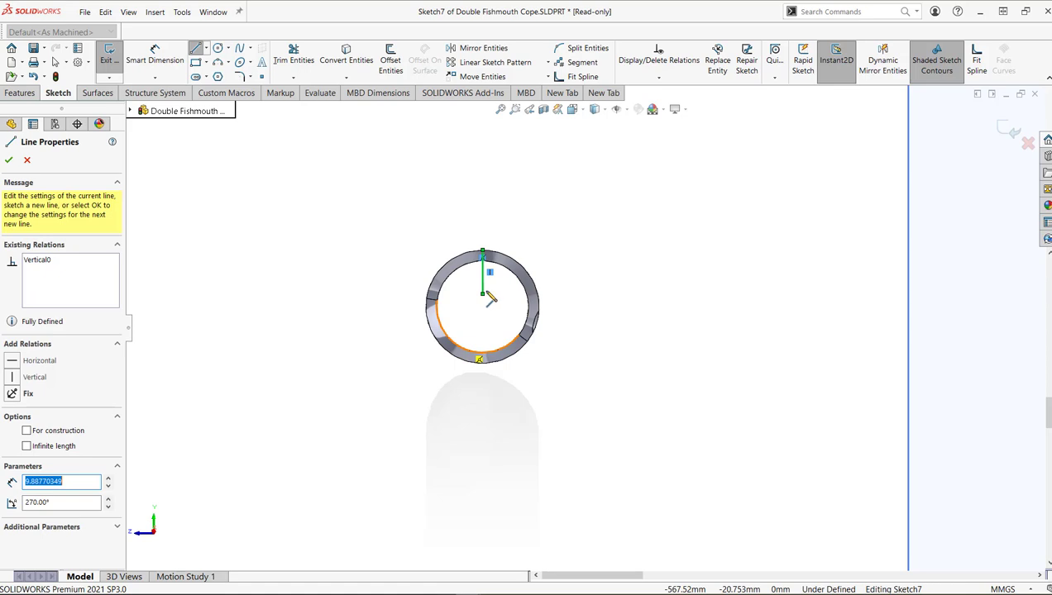
Start an Extruded Cut from the vertical line sketch with the Direction 1 end condition Through All - Both
scroll(484, 266, "down", 2)
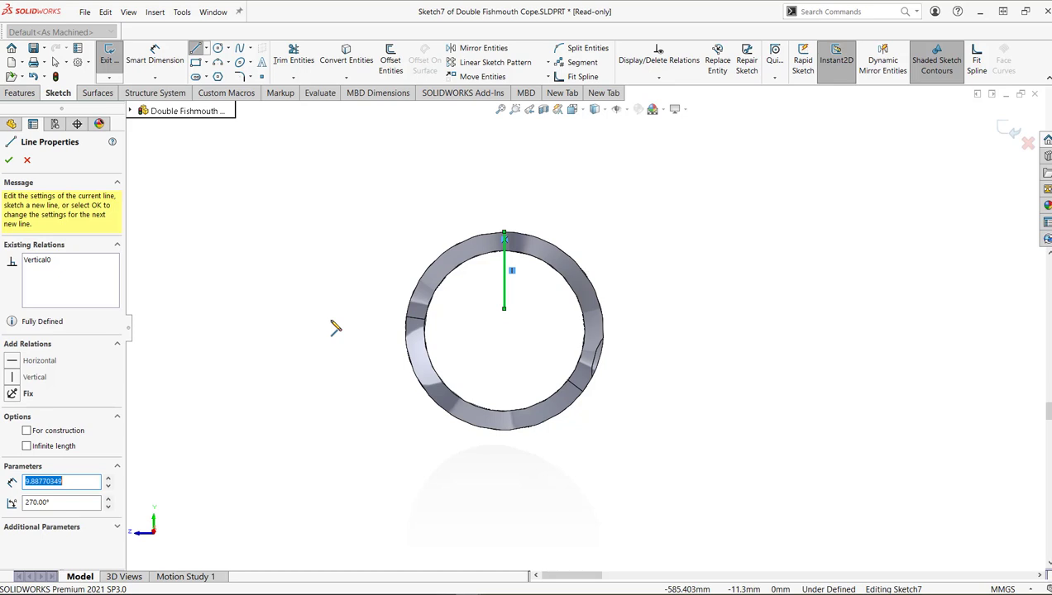
key("ctrl+7")
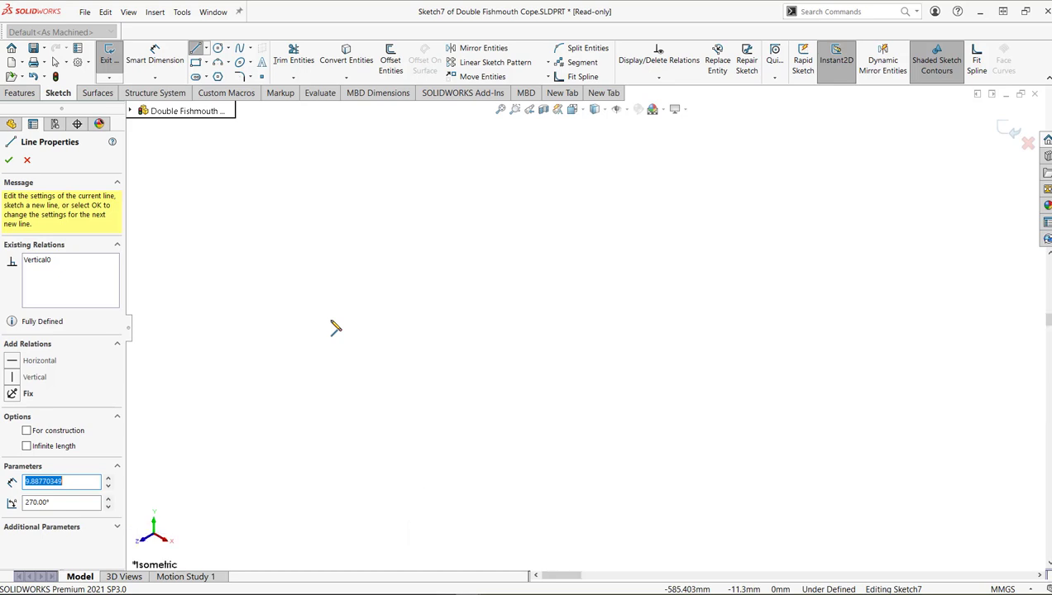
left_click(500, 111)
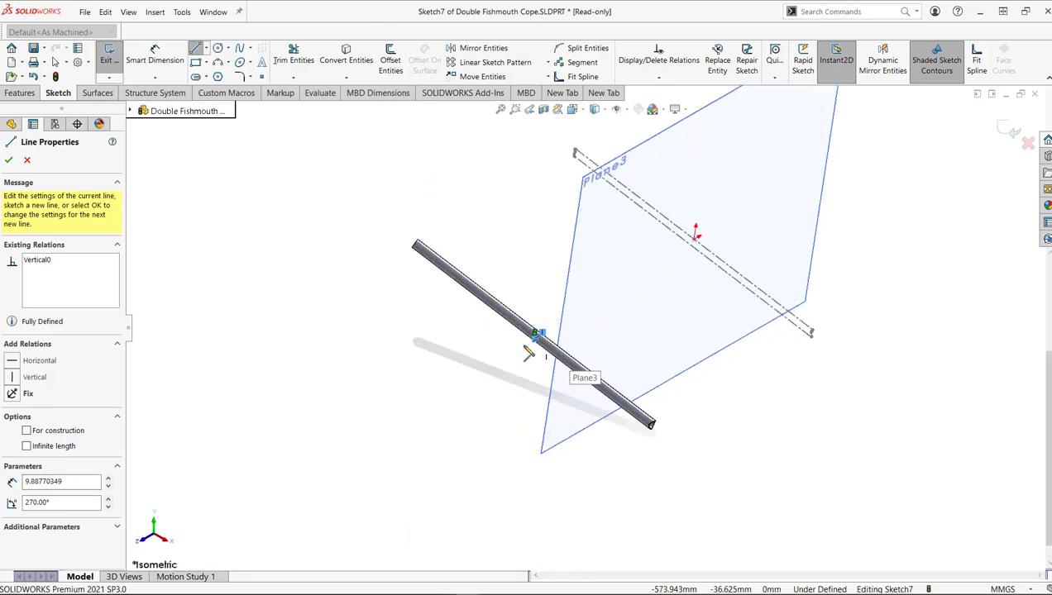
scroll(546, 356, "down", 5)
middle_click_drag(556, 355, 398, 237)
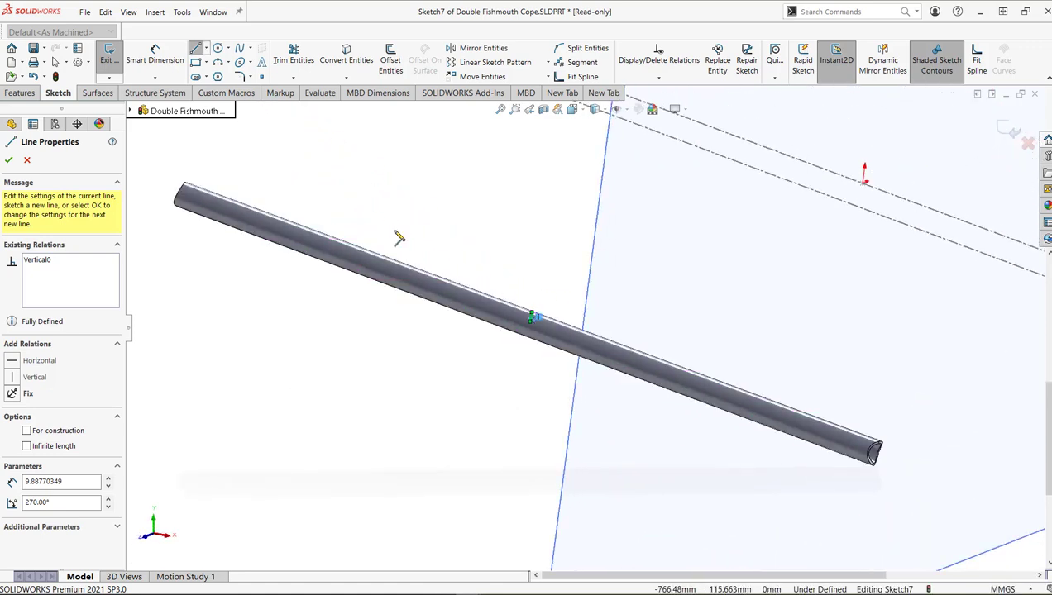
left_click(30, 98)
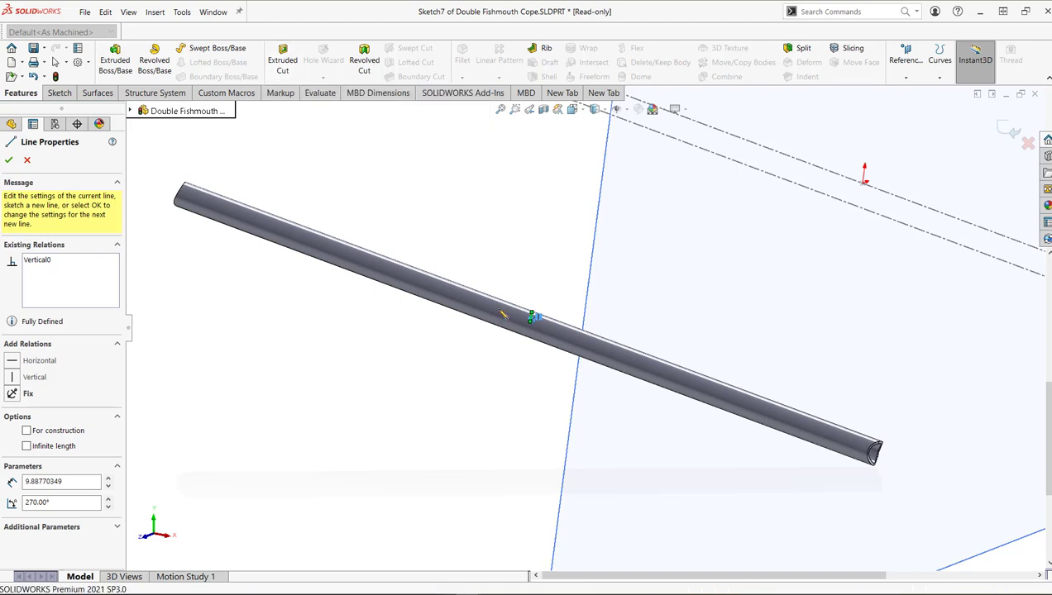
left_click(282, 60)
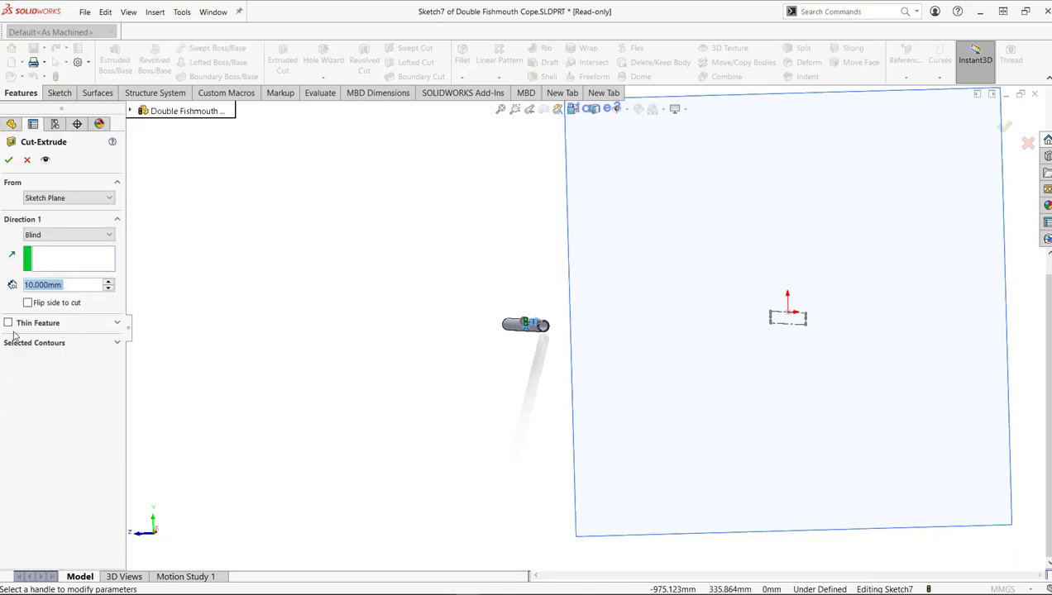
left_click(82, 235)
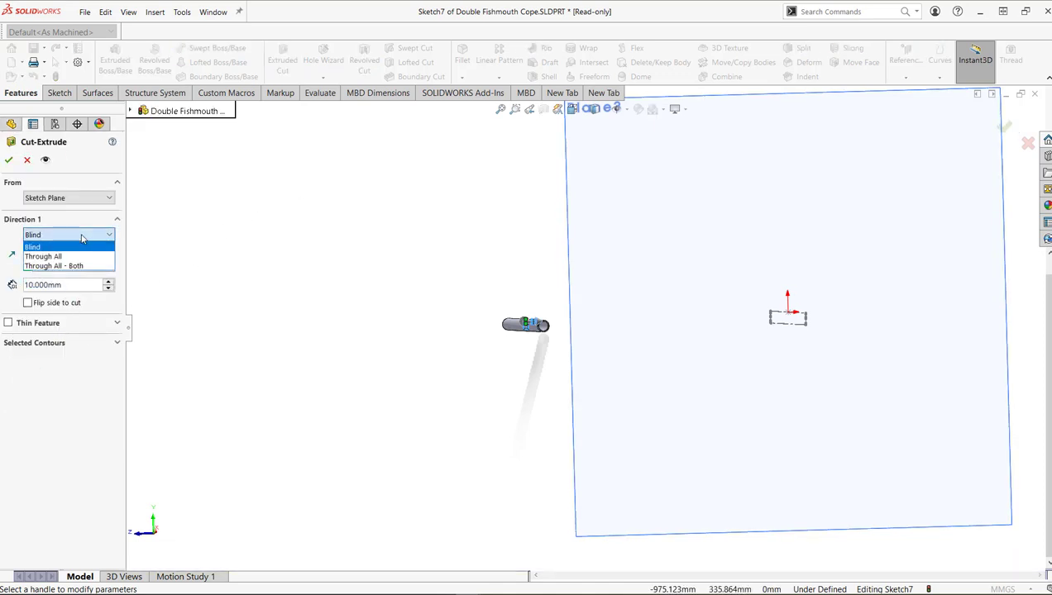
left_click(76, 267)
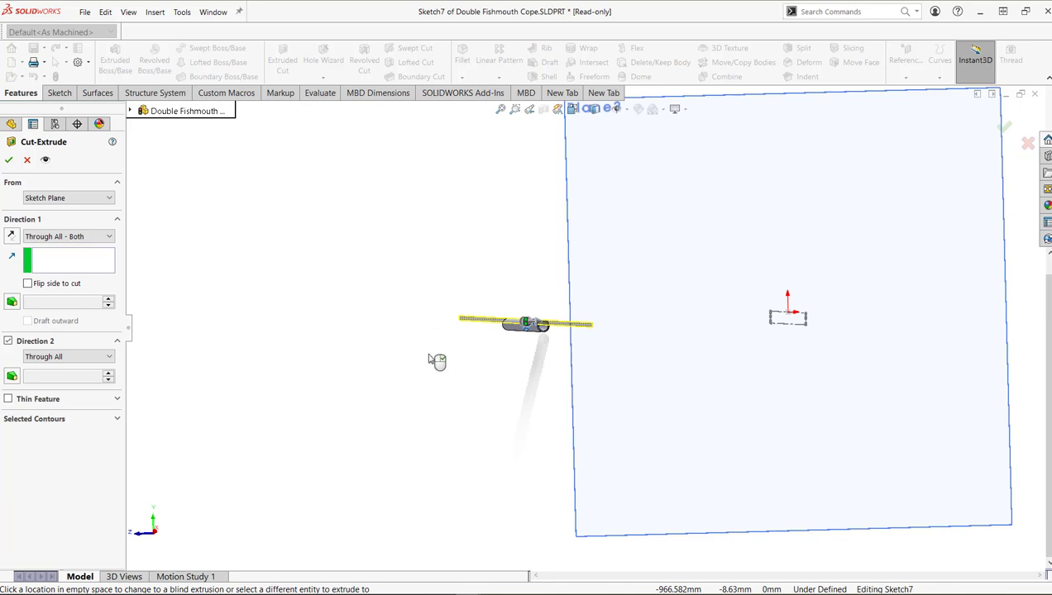
middle_click_drag(436, 372, 434, 346)
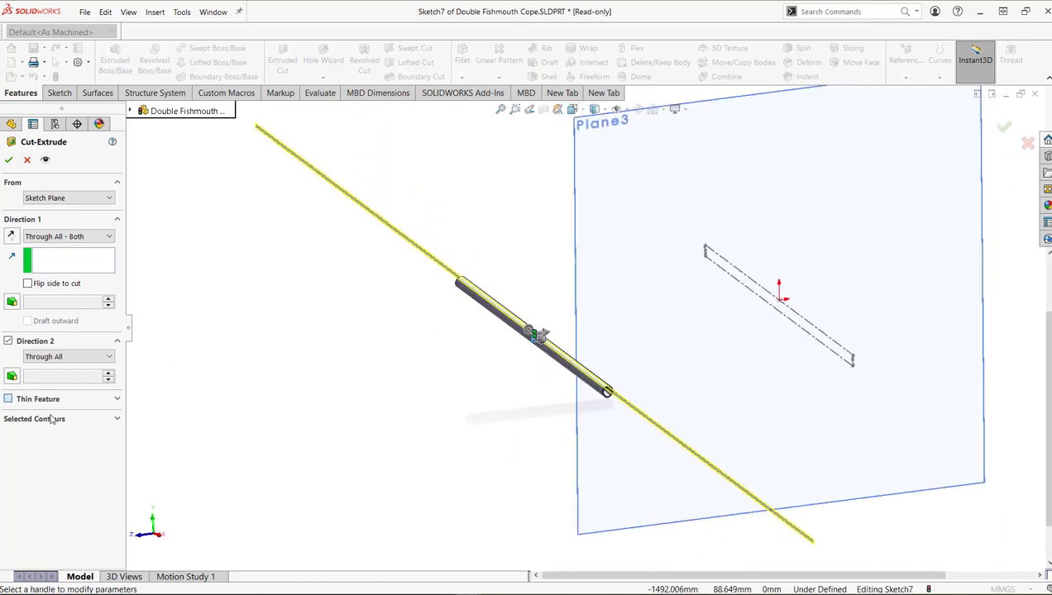
Make the cut a Mid-Plane thin feature 0.25 mm thick and complete it to slit the tube lengthwise
left_click(9, 400)
left_click(70, 416)
left_click(72, 439)
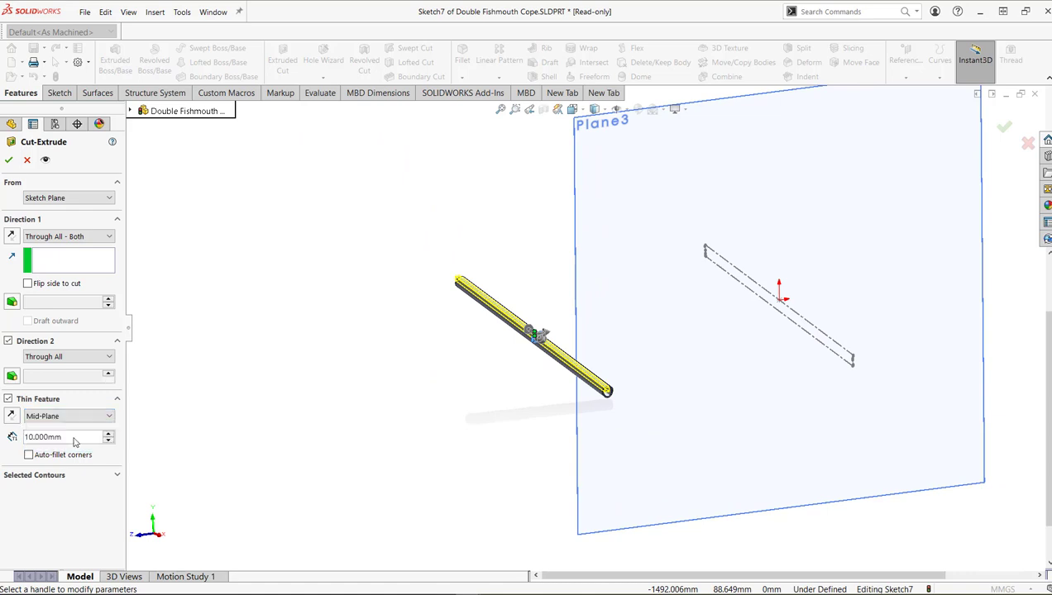
type("0.25")
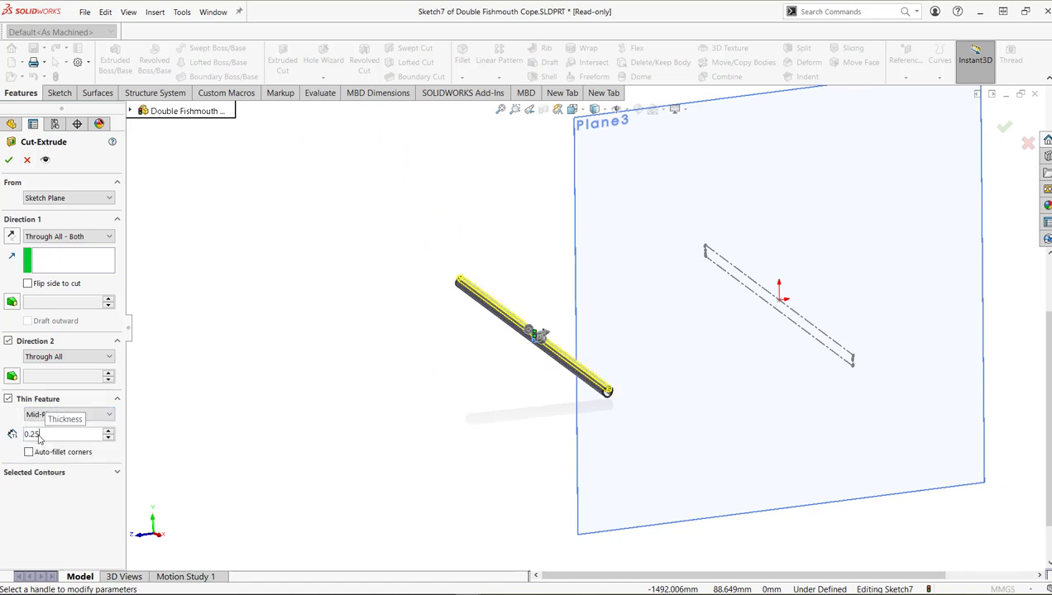
key("Return")
scroll(542, 340, "down", 8)
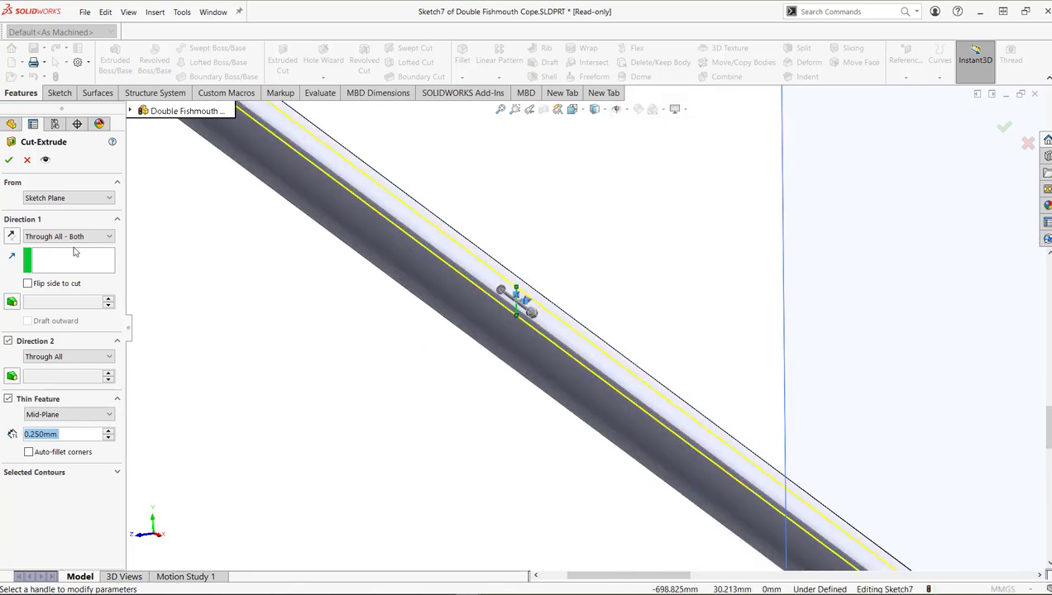
left_click(9, 160)
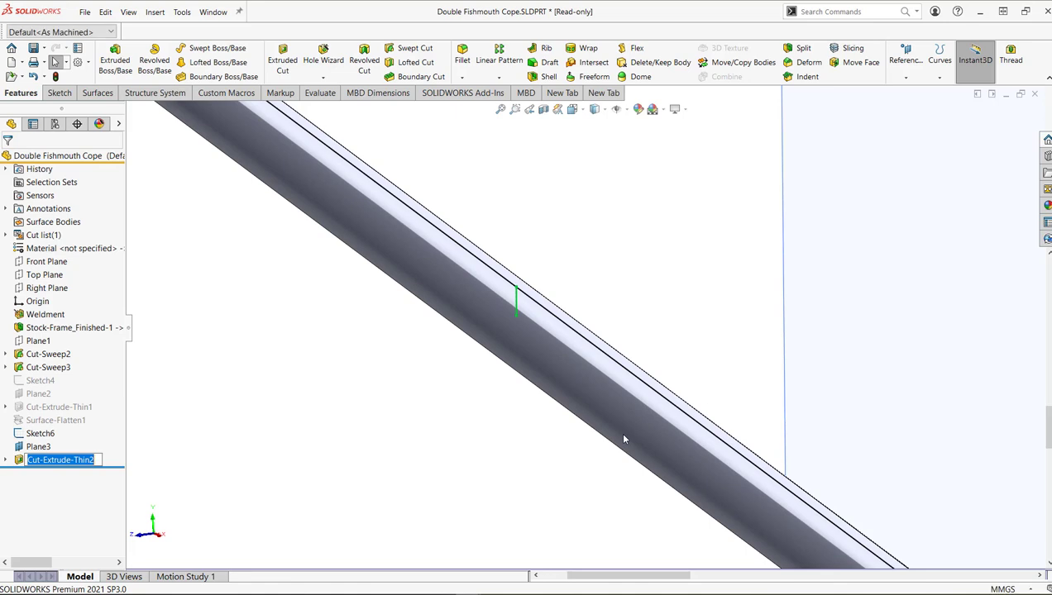
scroll(625, 442, "up", 8)
left_click(568, 383)
scroll(652, 370, "down", 6)
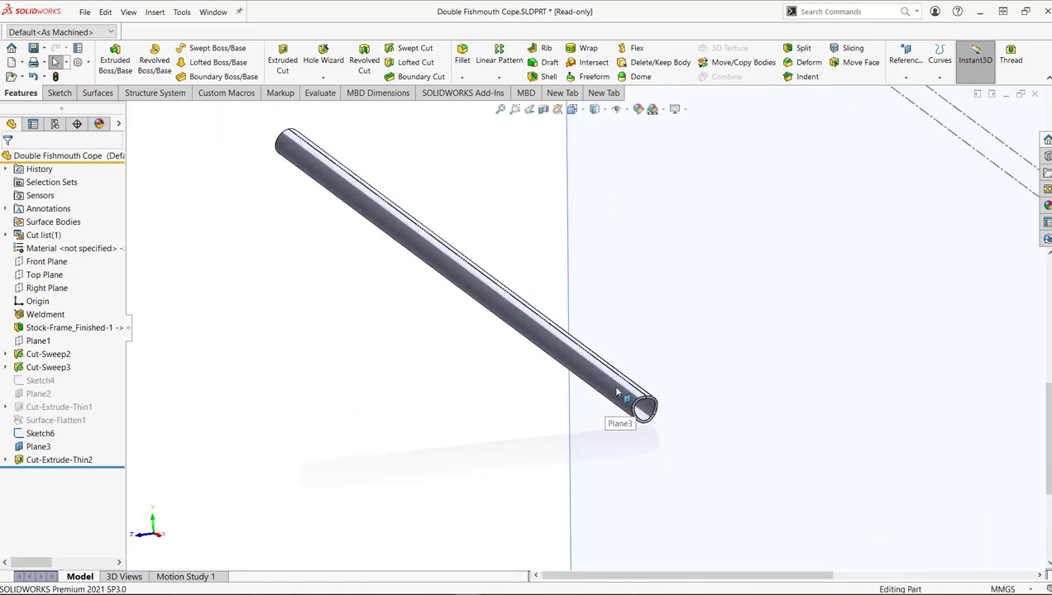
scroll(617, 392, "down", 3)
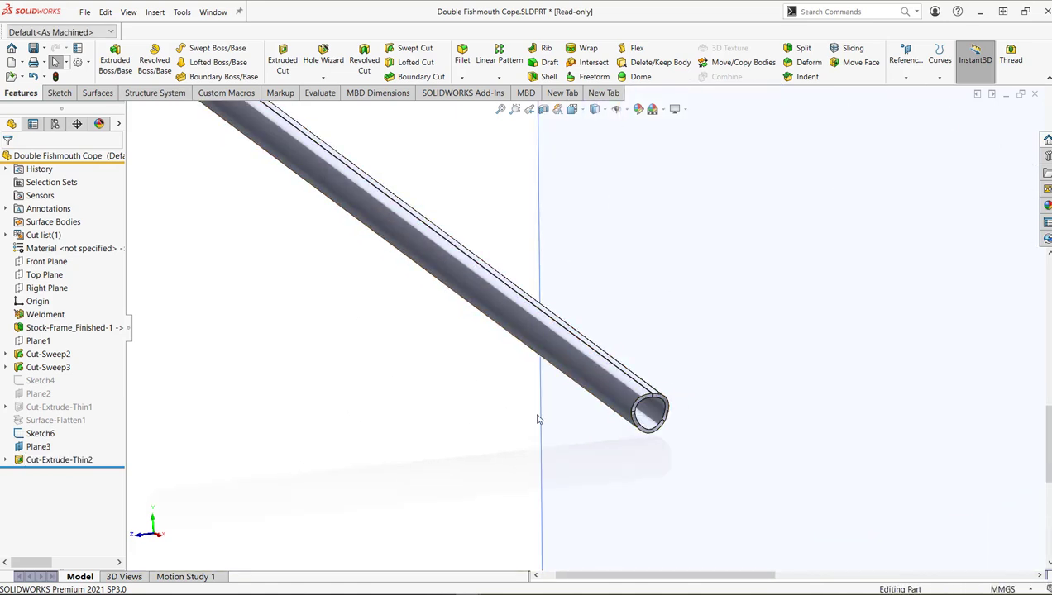
Flatten the slit tube's outer face with Surface Flatten, using the vertex where the slit meets the near coped end as the fixed point
scroll(583, 311, "up", 4)
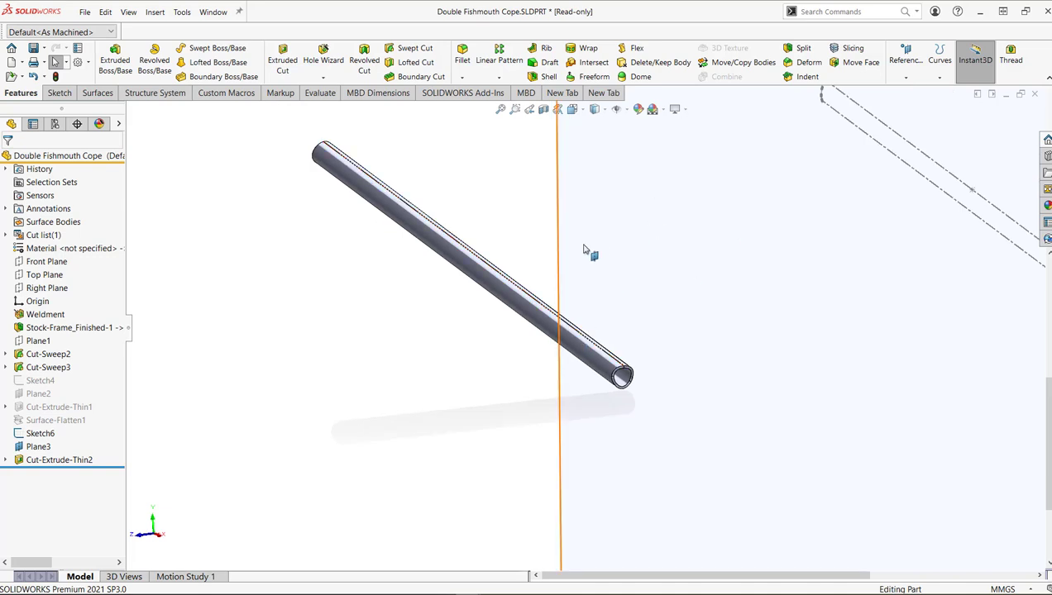
scroll(547, 313, "down", 2)
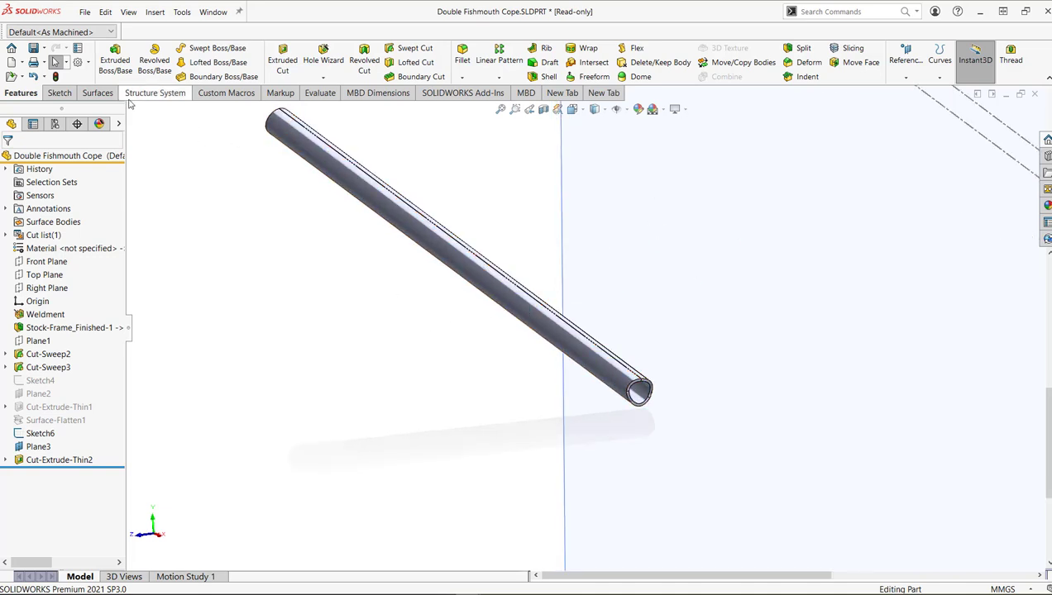
left_click(98, 94)
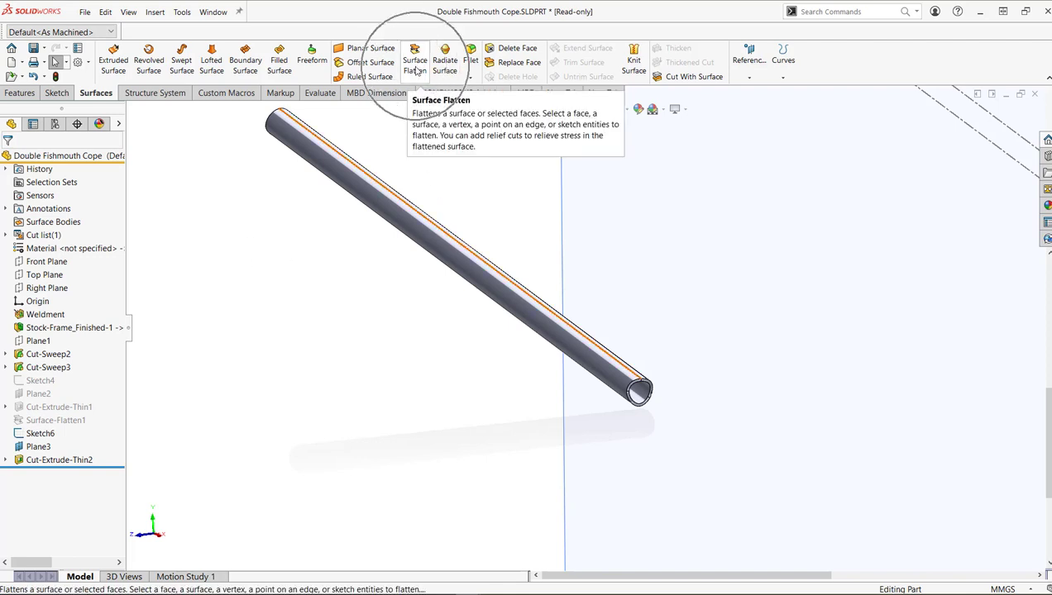
left_click(416, 81)
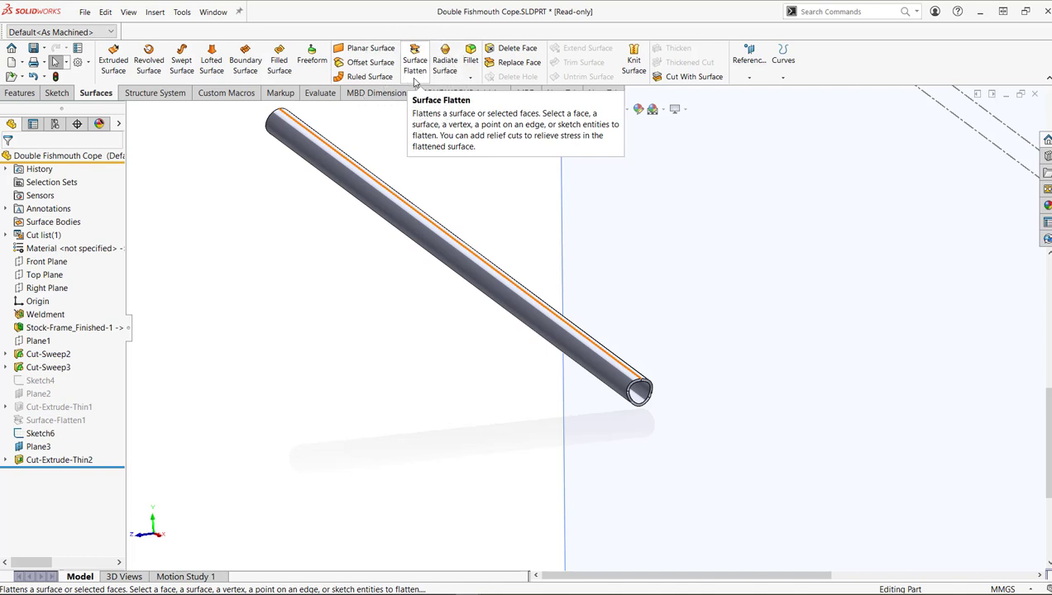
left_click(415, 80)
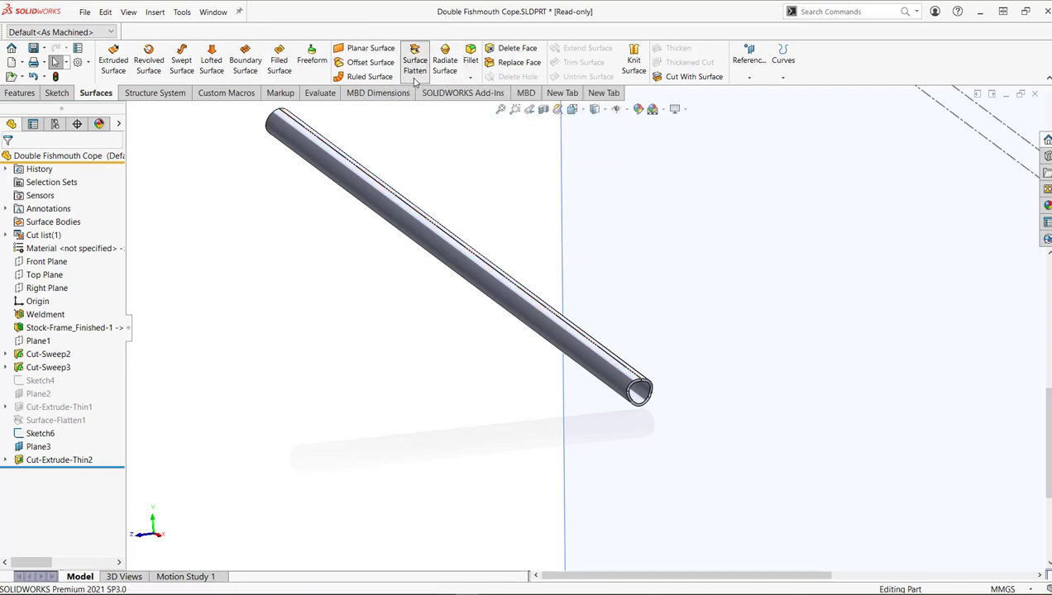
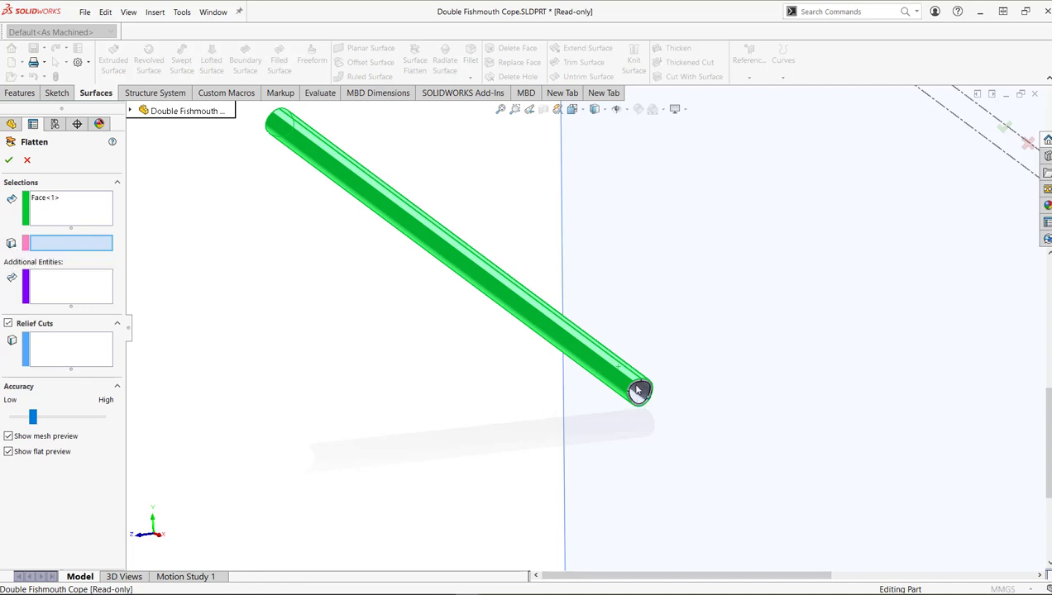
scroll(635, 386, "down", 5)
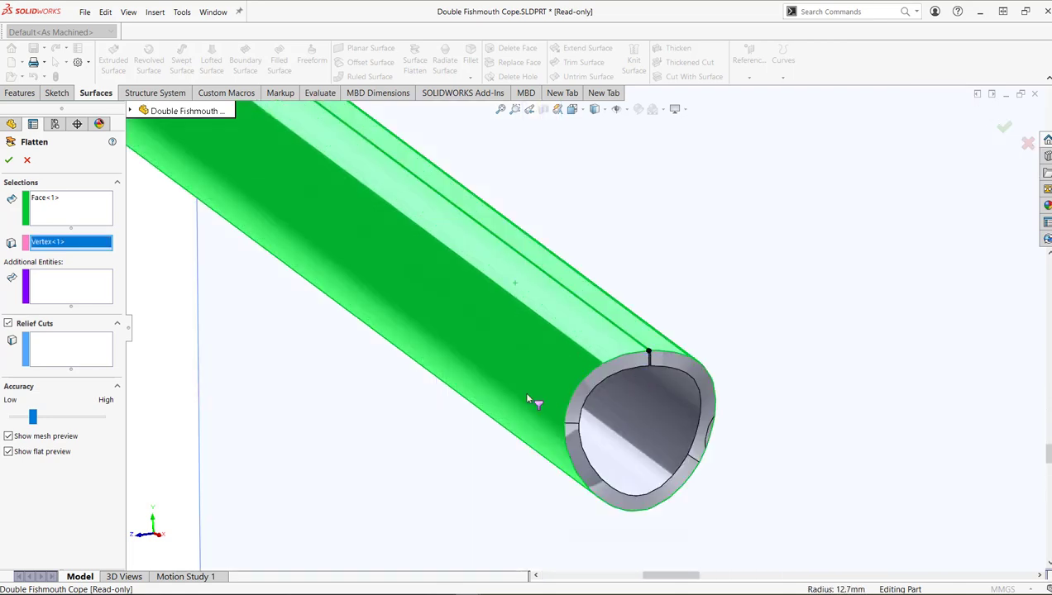
left_click(648, 355)
scroll(410, 372, "up", 5)
middle_click_drag(417, 319, 441, 412)
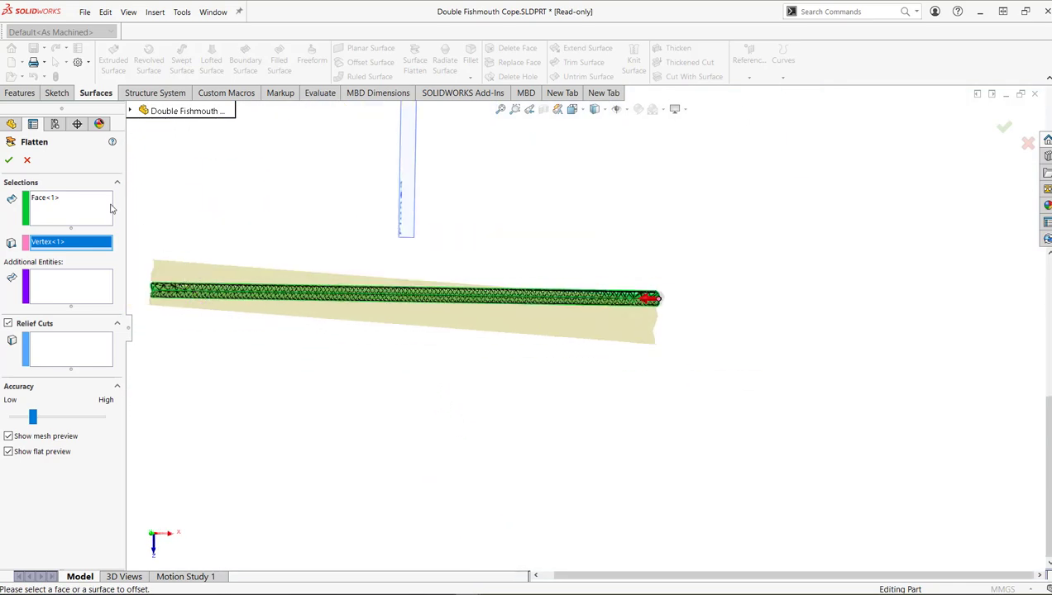
left_click(9, 160)
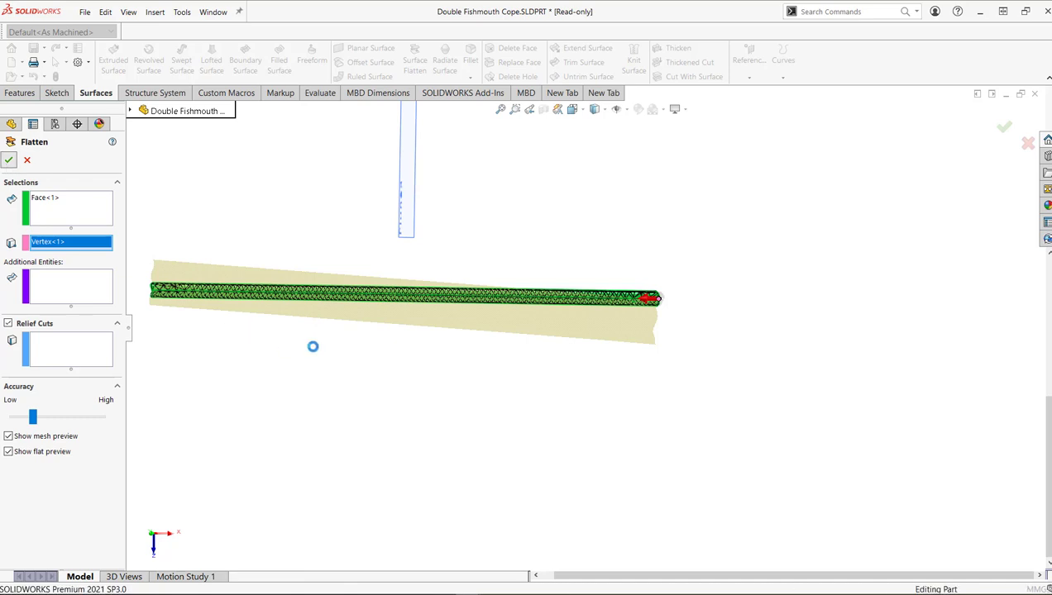
Rename the tube's new surface flatten feature as v
scroll(653, 327, "down", 4)
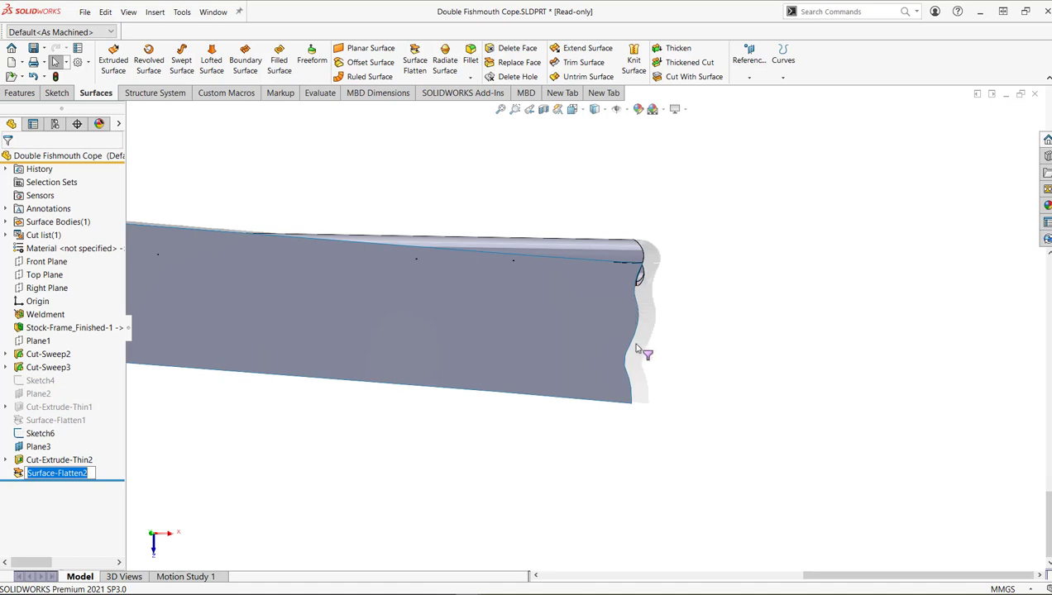
type("v")
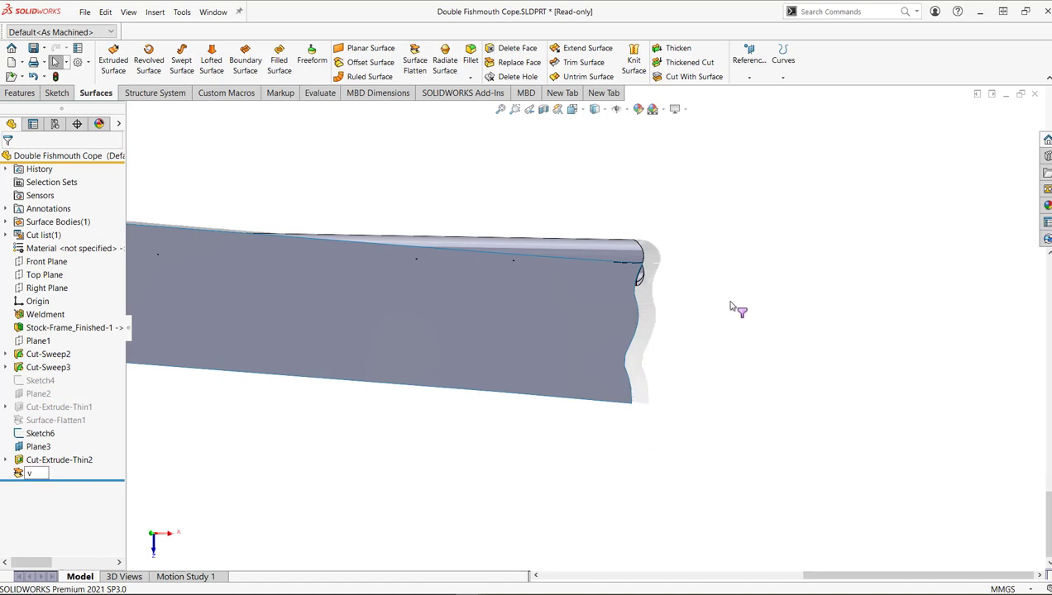
key("Return")
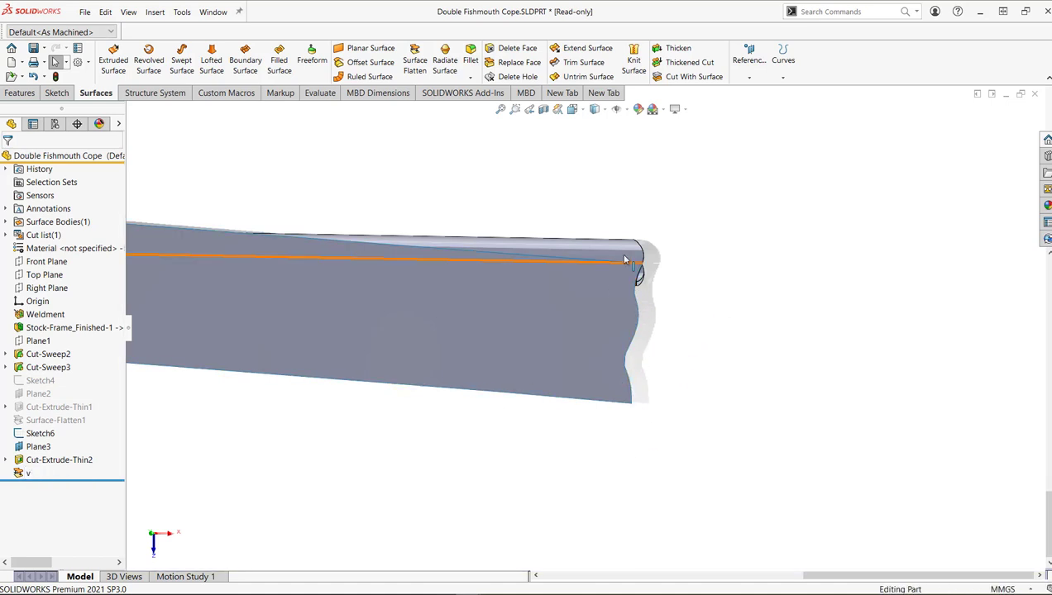
Examine the flattened tube pattern, the commands available for its face, and the far coped end
scroll(579, 372, "up", 3)
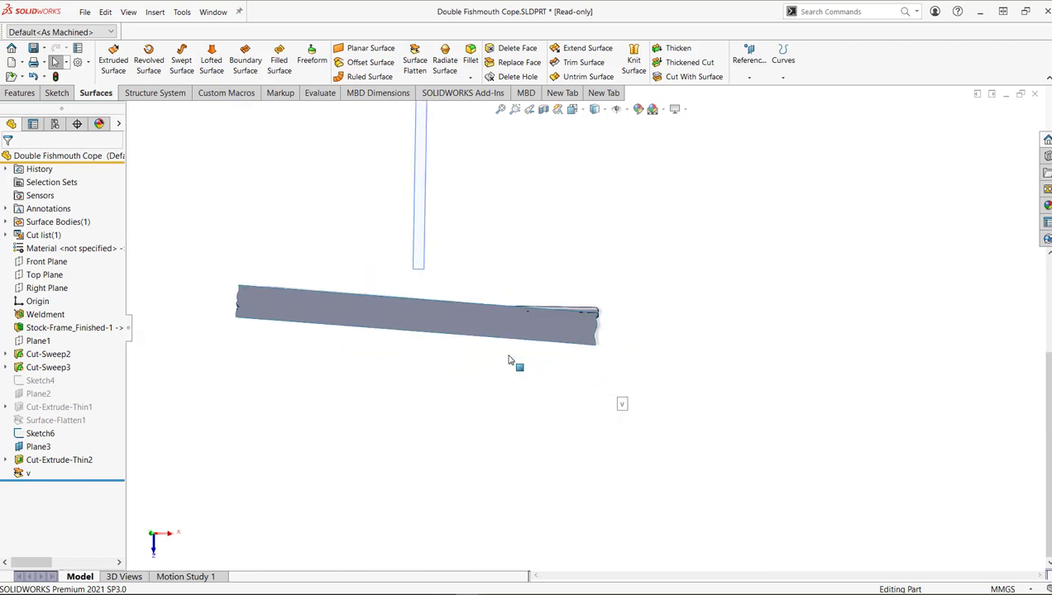
scroll(318, 306, "down", 5)
right_click(246, 289)
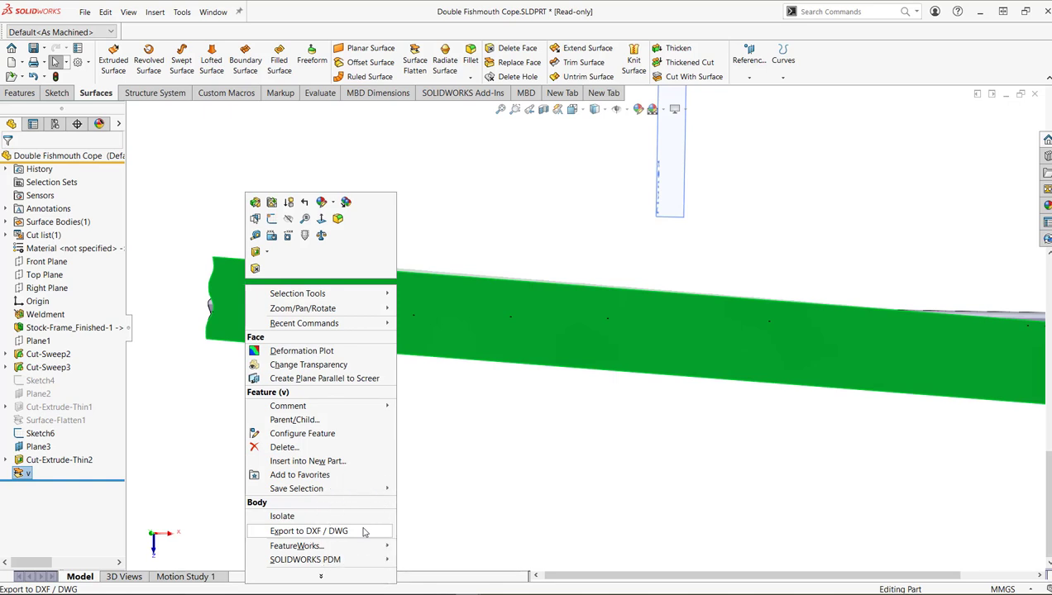
left_click(482, 455)
middle_click_drag(276, 241, 234, 317)
scroll(331, 313, "up", 3)
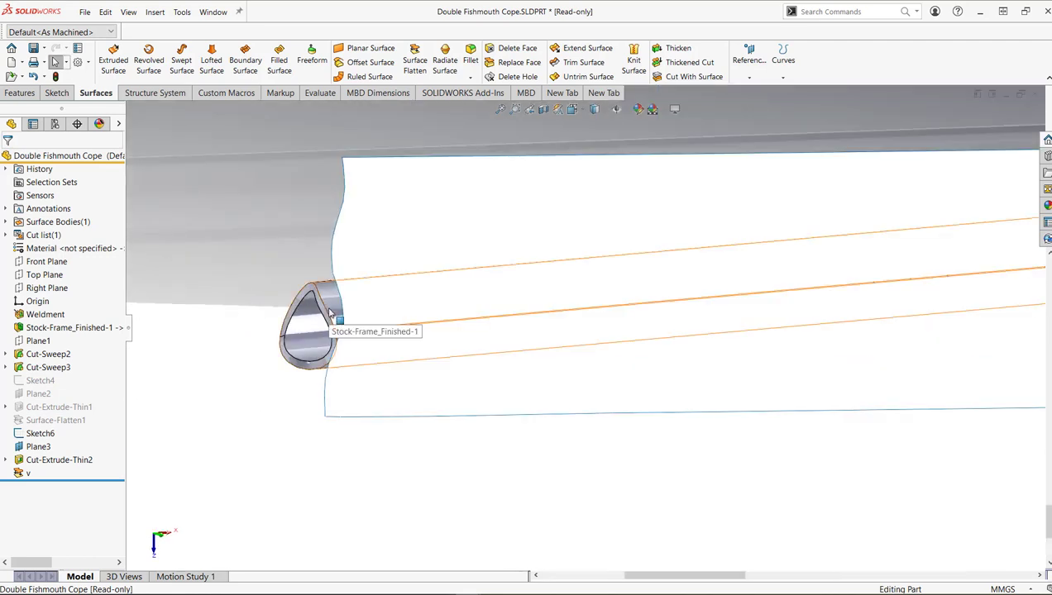
Switch to the open Main Assy Roll Cage_Finished assembly
key("ctrl+Tab")
key("ctrl+Tab")
key("ctrl+Tab")
key("ctrl+Tab")
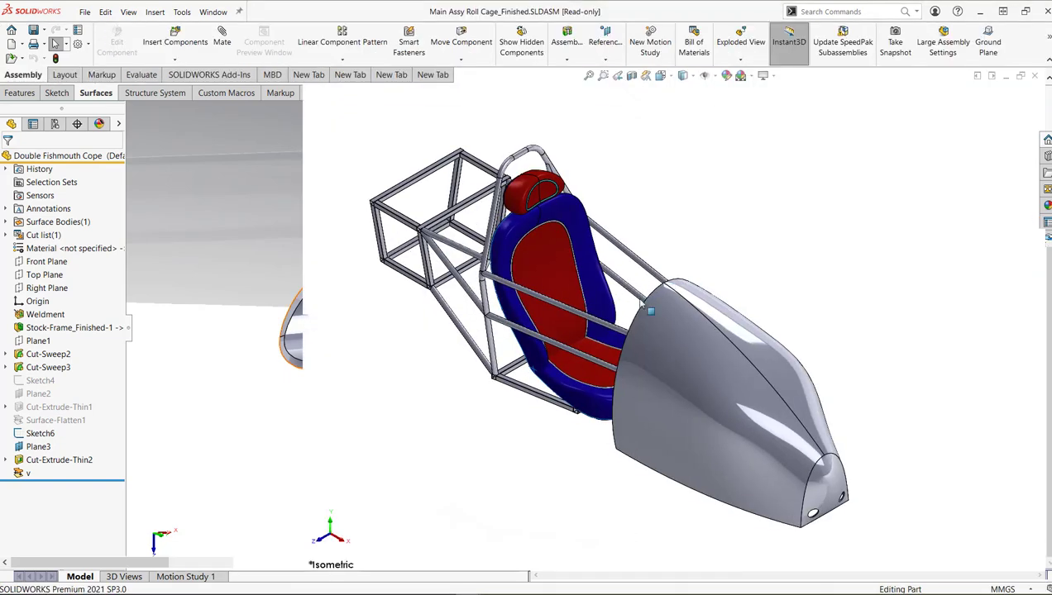
Examine the roll cage frame's tube joints beside the seat and the overall assembly
scroll(506, 289, "down", 5)
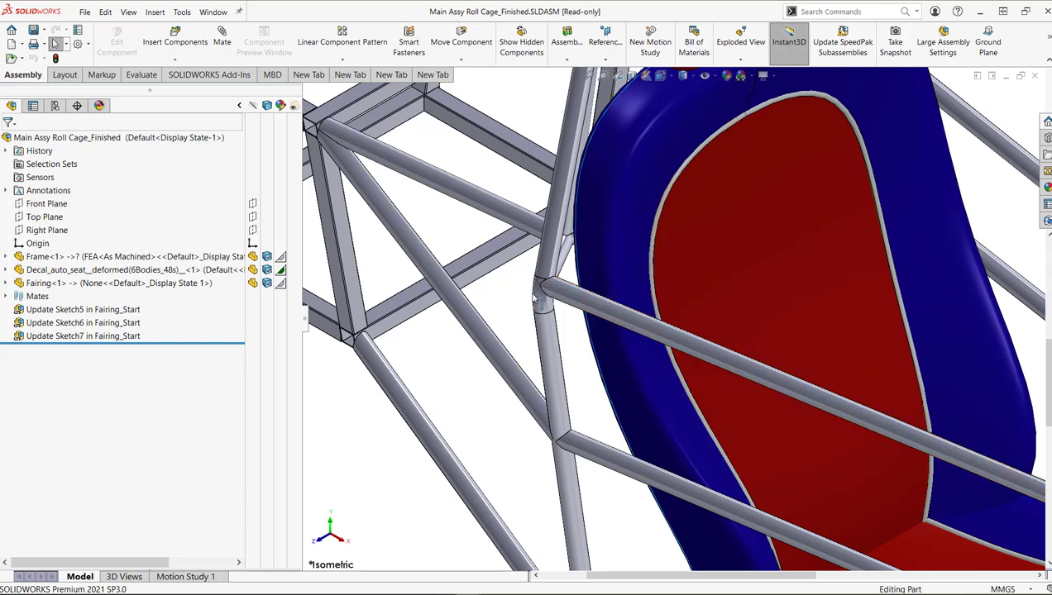
scroll(537, 303, "up", 6)
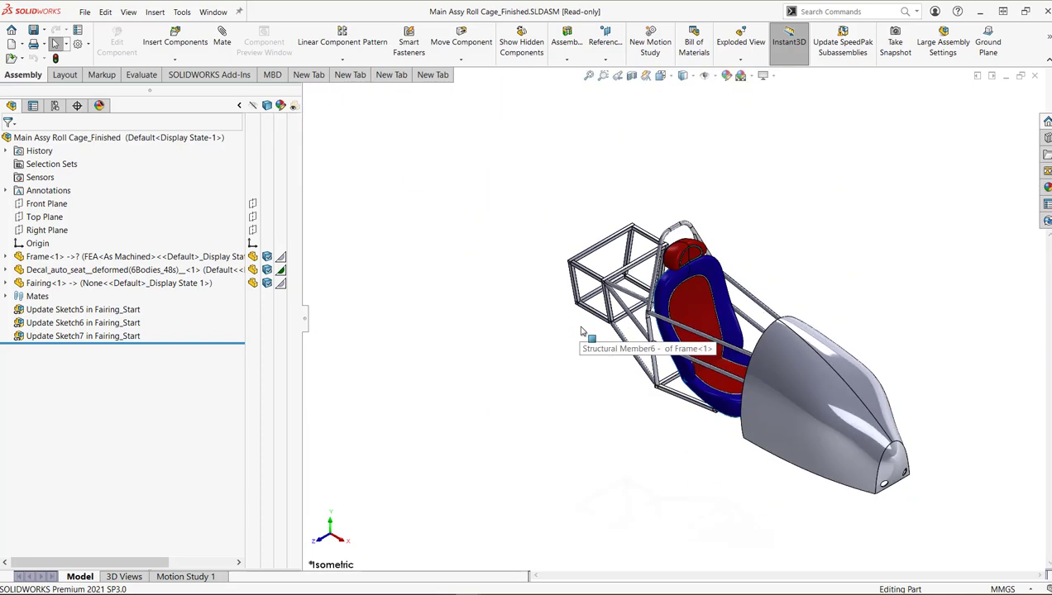
scroll(775, 305, "down", 2)
scroll(742, 334, "up", 2)
scroll(742, 335, "down", 3)
scroll(638, 261, "up", 3)
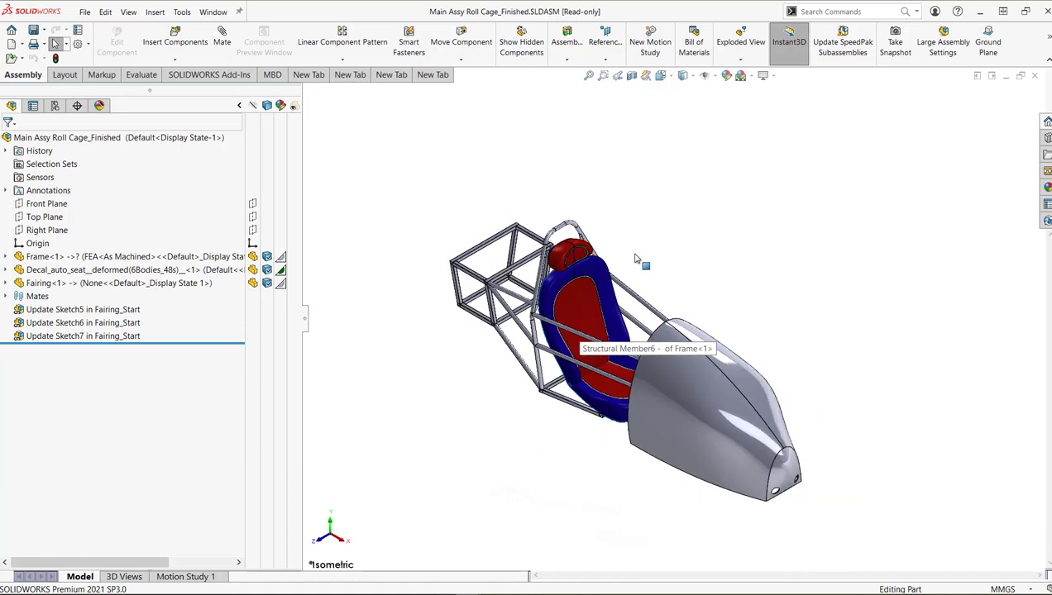
scroll(661, 306, "down", 1)
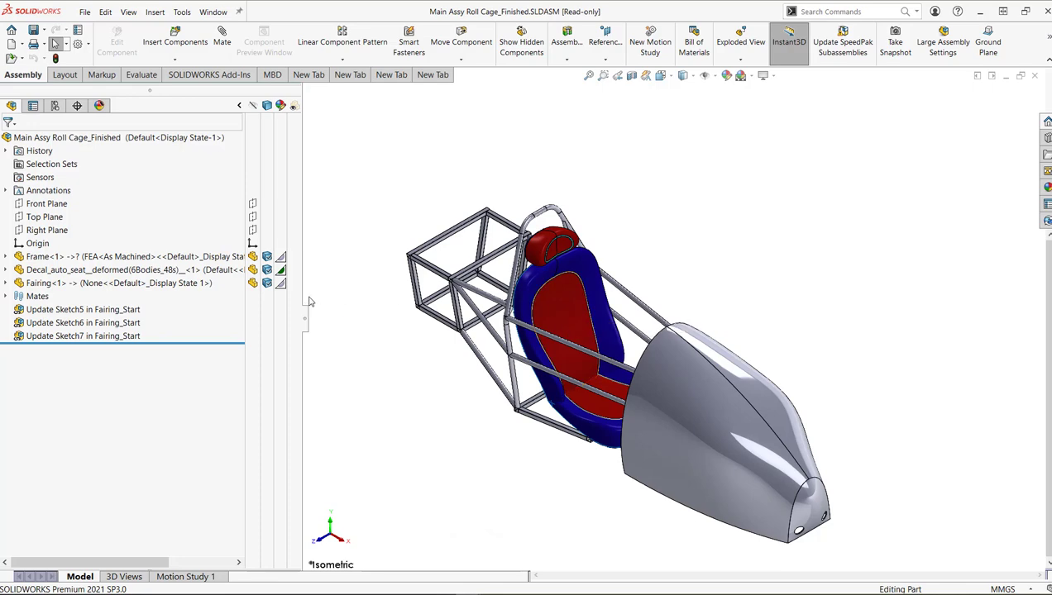
Turn the assembly to show the rear of the seat and open the Decal_auto_seat part on its own
middle_click_drag(579, 314, 595, 298)
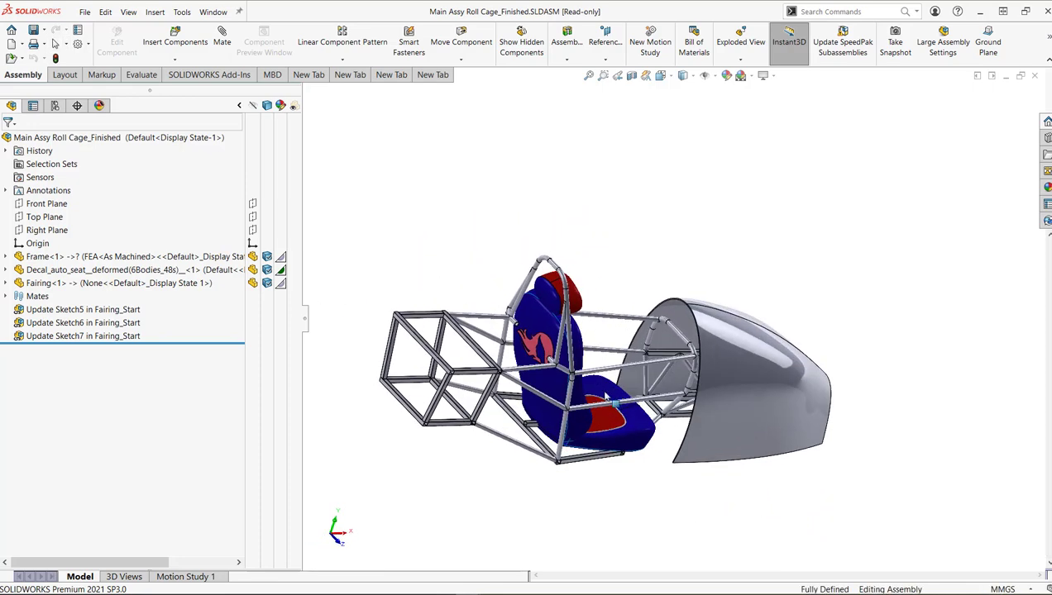
right_click(117, 272)
left_click(125, 209)
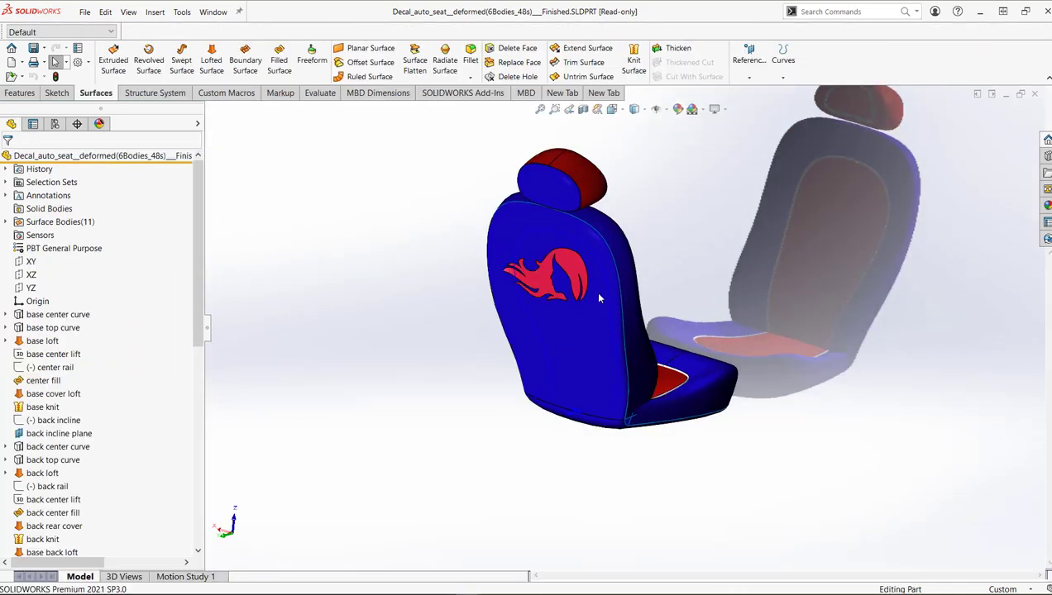
Examine the woman's-head decal split into the rear face of the seat's backrest
middle_click_drag(604, 299, 578, 239)
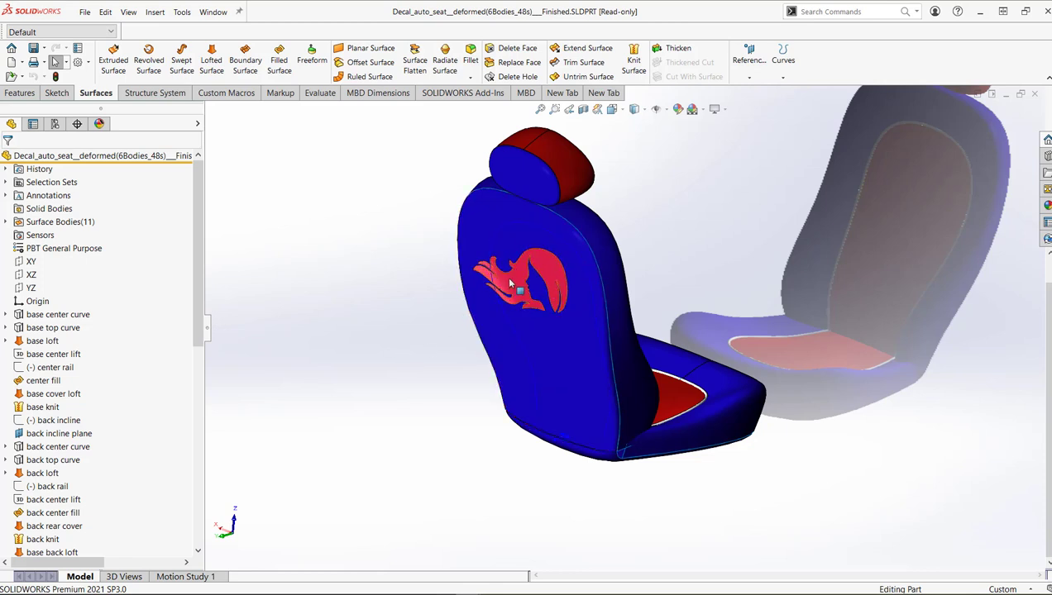
scroll(539, 285, "down", 3)
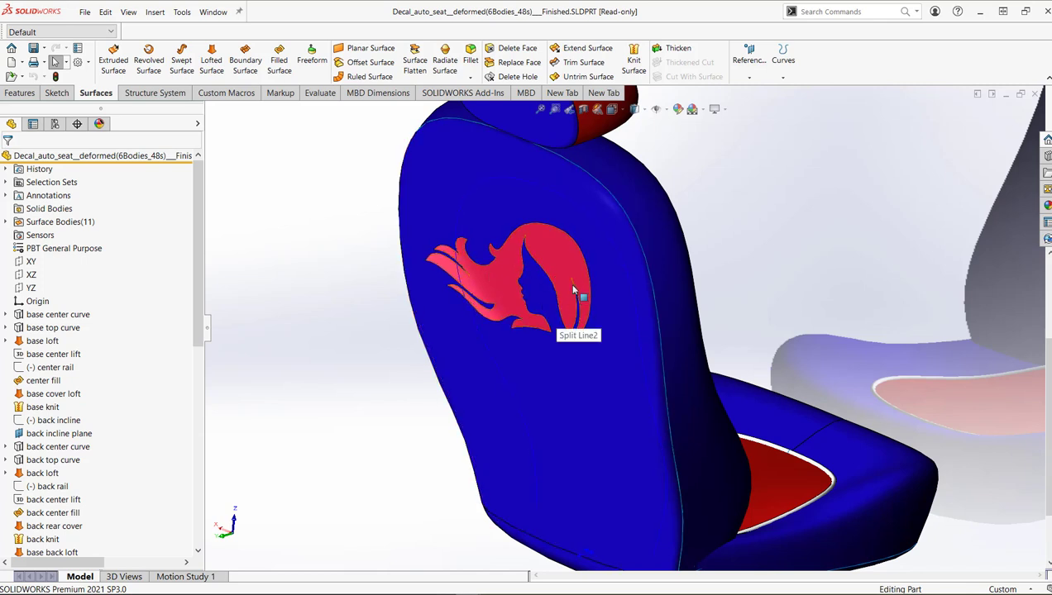
scroll(395, 404, "up", 4)
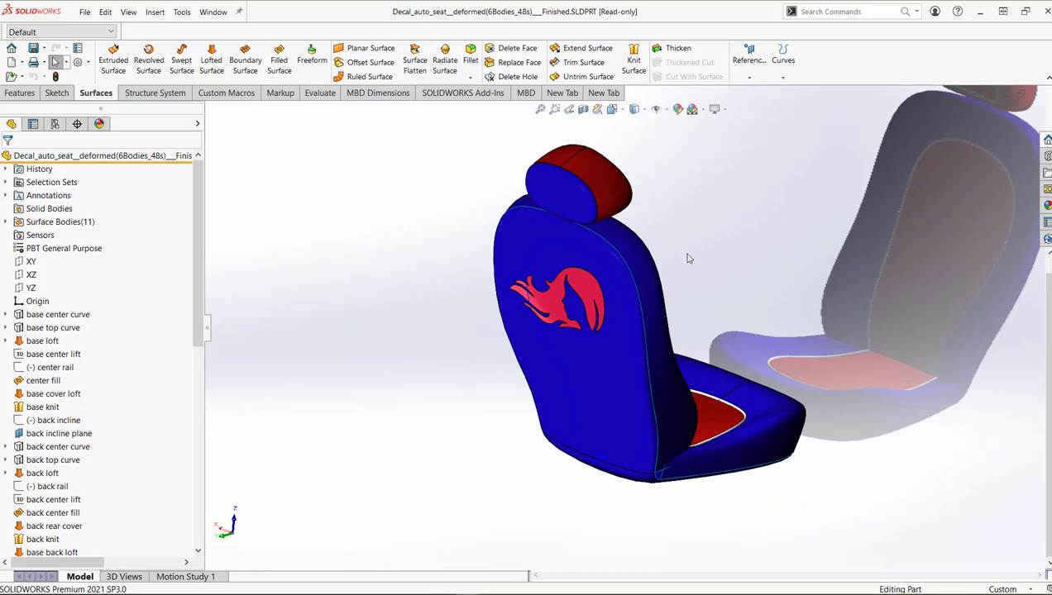
scroll(573, 285, "down", 2)
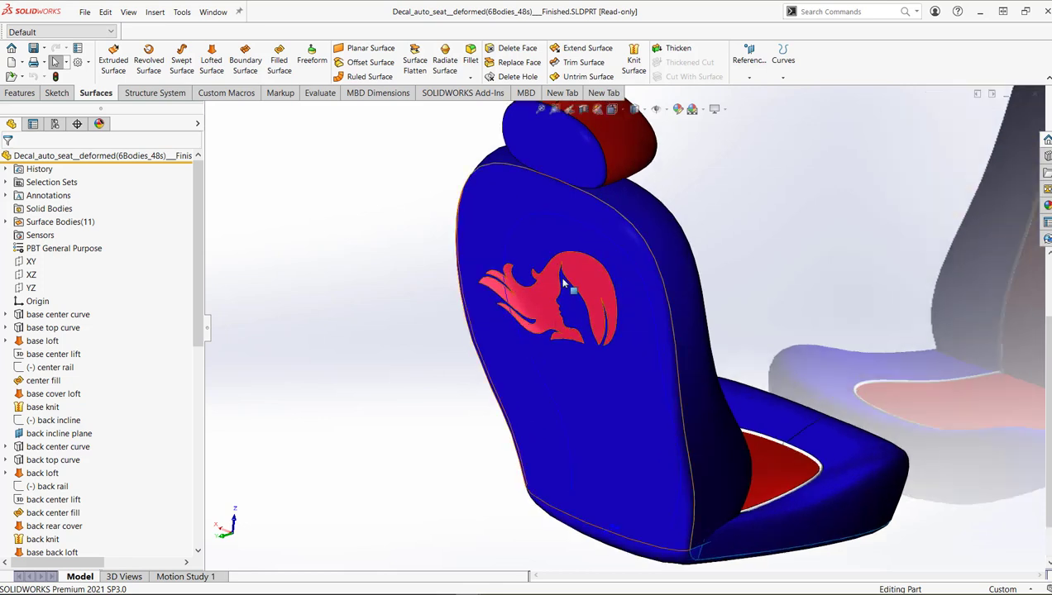
left_click(530, 297)
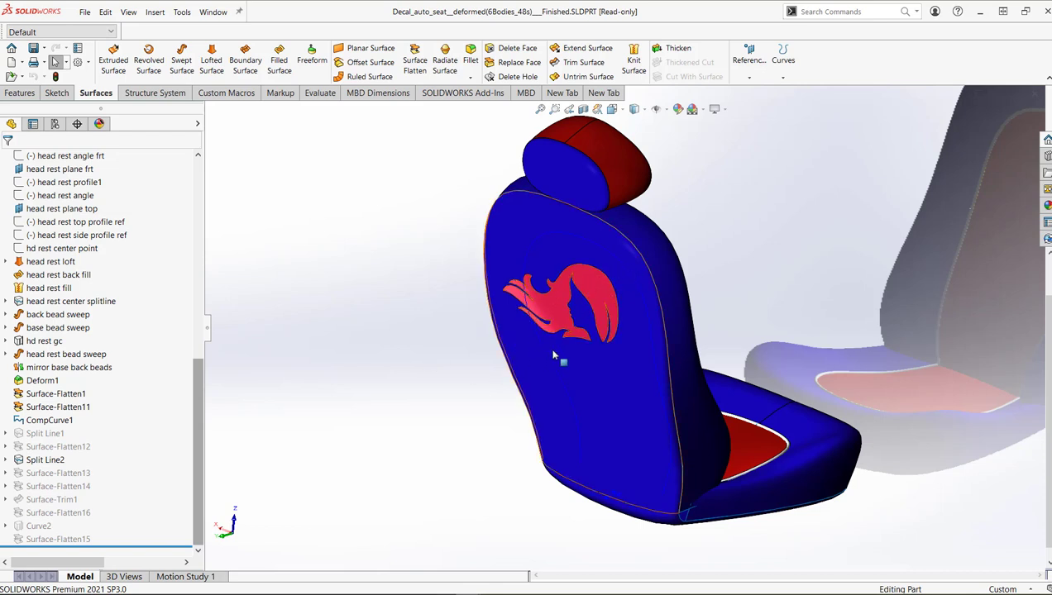
middle_click_drag(587, 352, 562, 330)
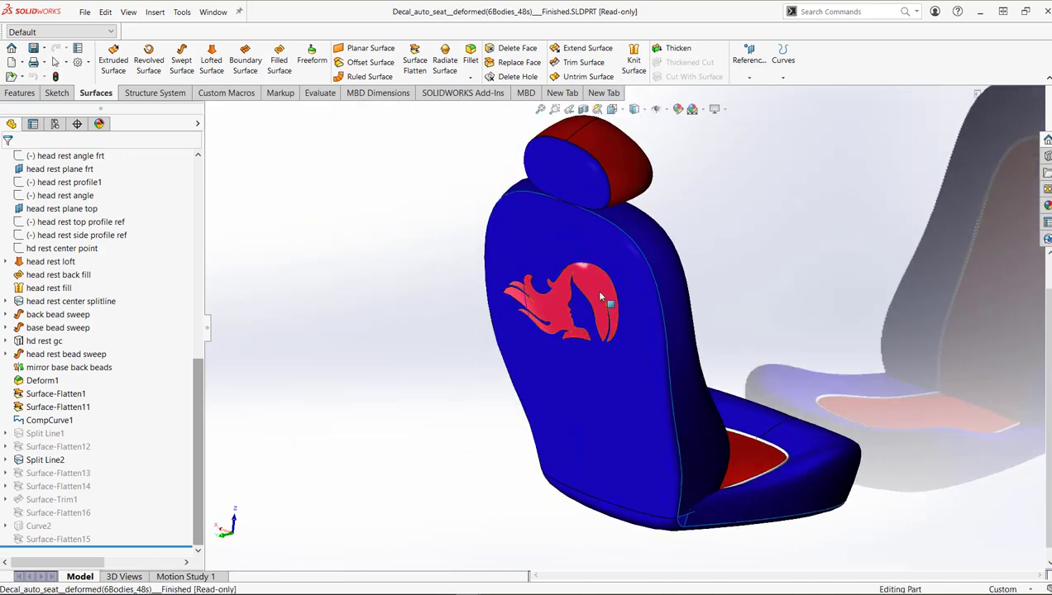
left_click(560, 419)
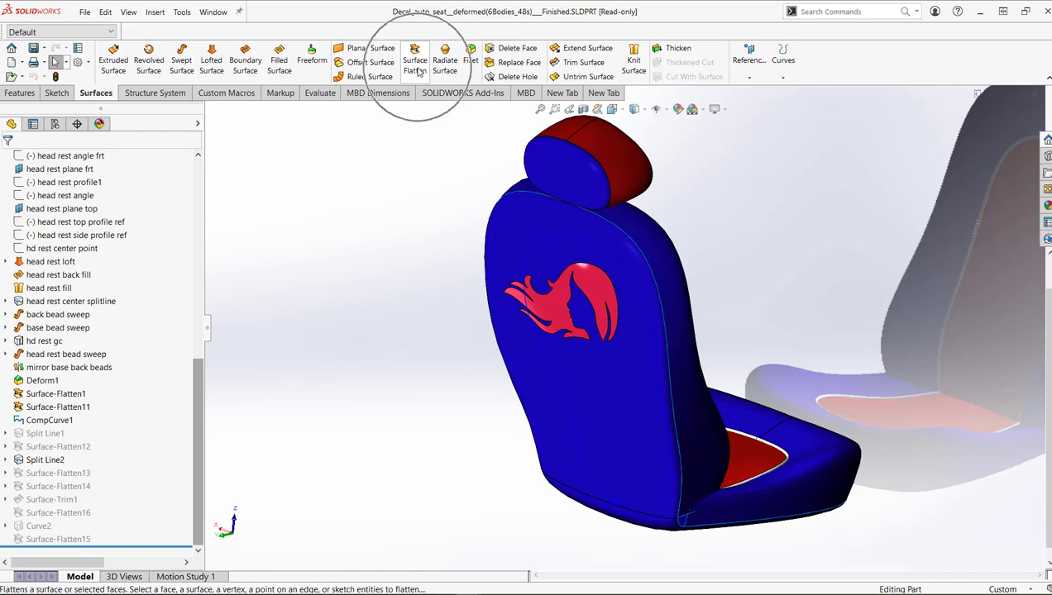
Flatten the backrest's blue rear face around the decal with Surface Flatten, using the face's lower corner vertex nearest the seat base as the fixed point
left_click(416, 73)
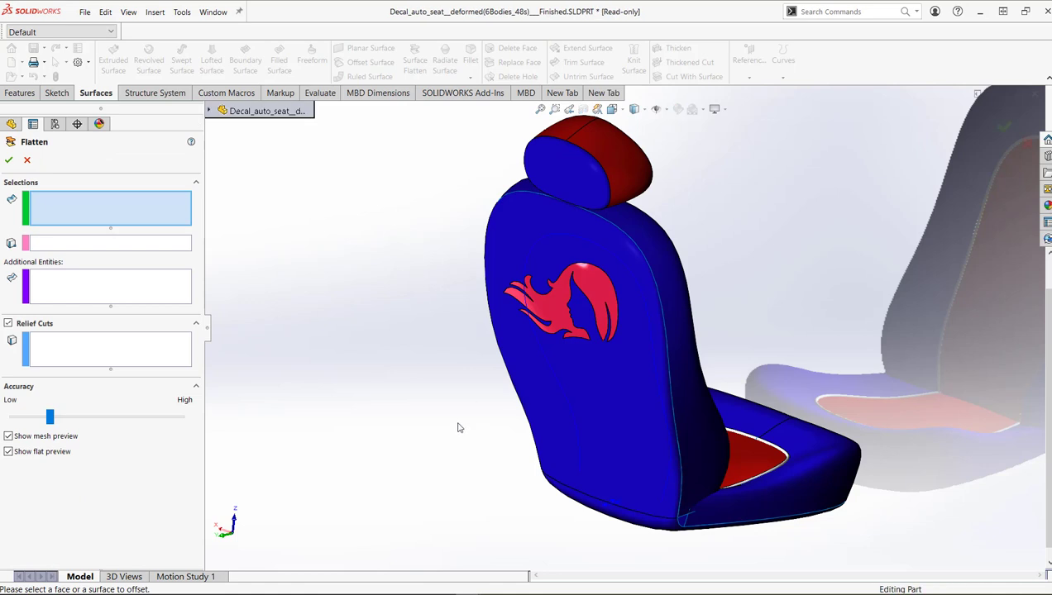
left_click(637, 416)
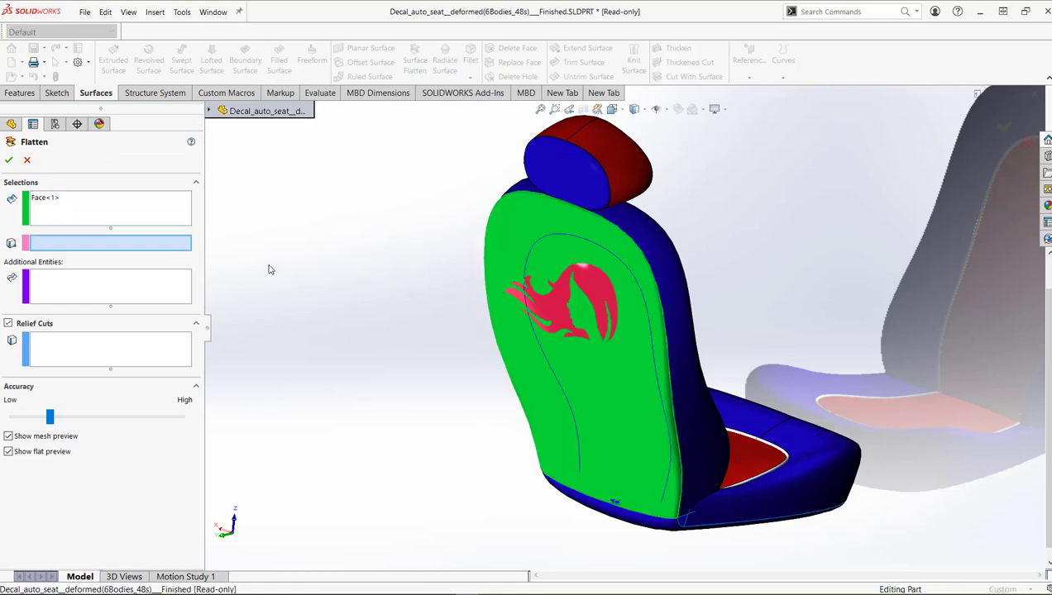
left_click(676, 521)
scroll(447, 451, "up", 3)
middle_click_drag(450, 444, 389, 417)
left_click(13, 163)
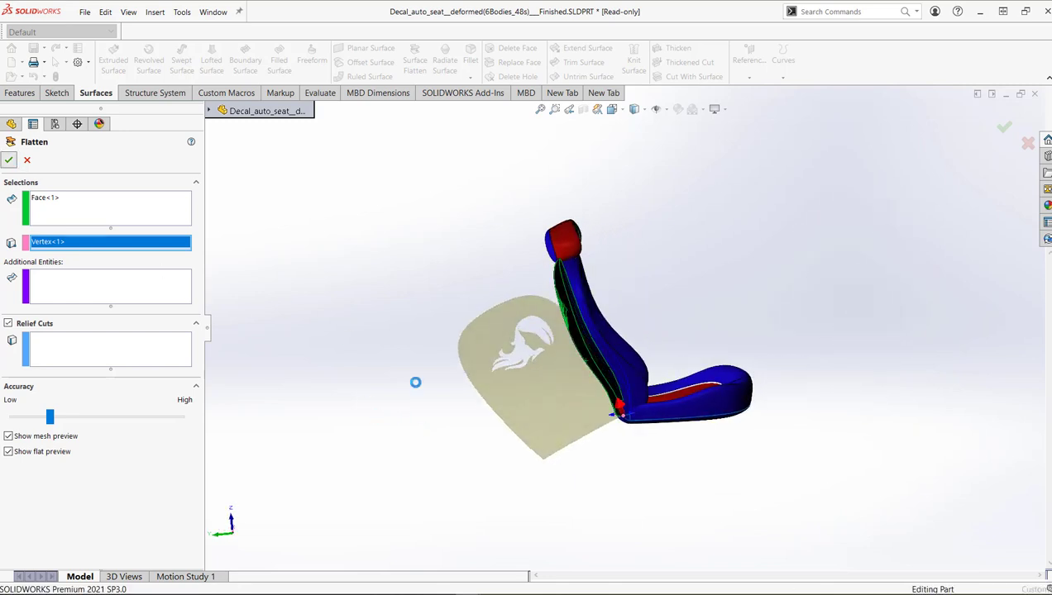
left_click(385, 519)
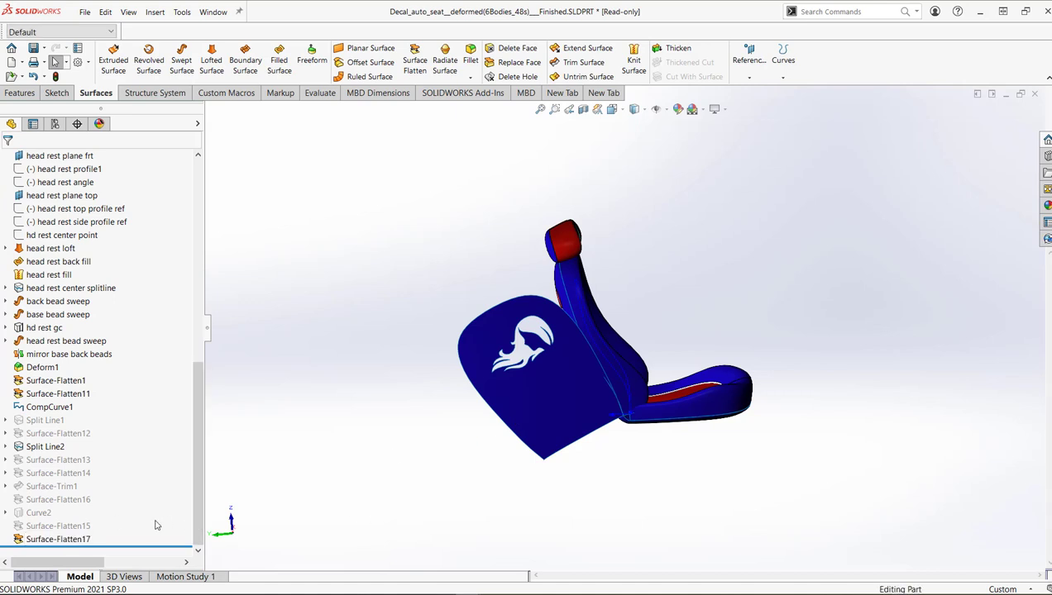
Edit the backrest's latest Surface Flatten and add the face's outer side edge opposite the fixed vertex as an additional entity
mouse_move(62, 540)
middle_click_drag(413, 312, 440, 314)
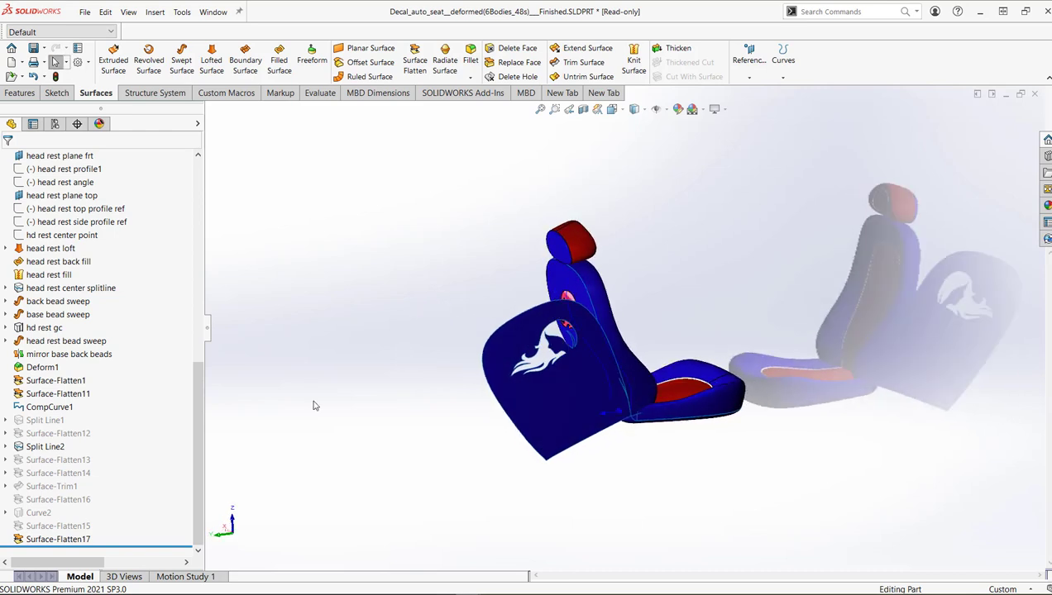
right_click(70, 539)
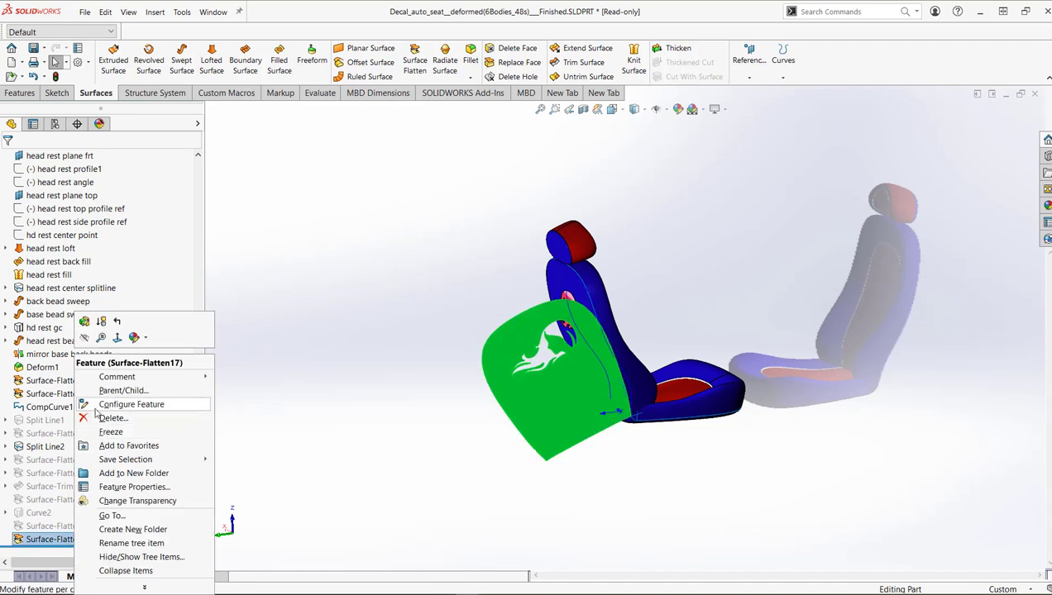
left_click(93, 334)
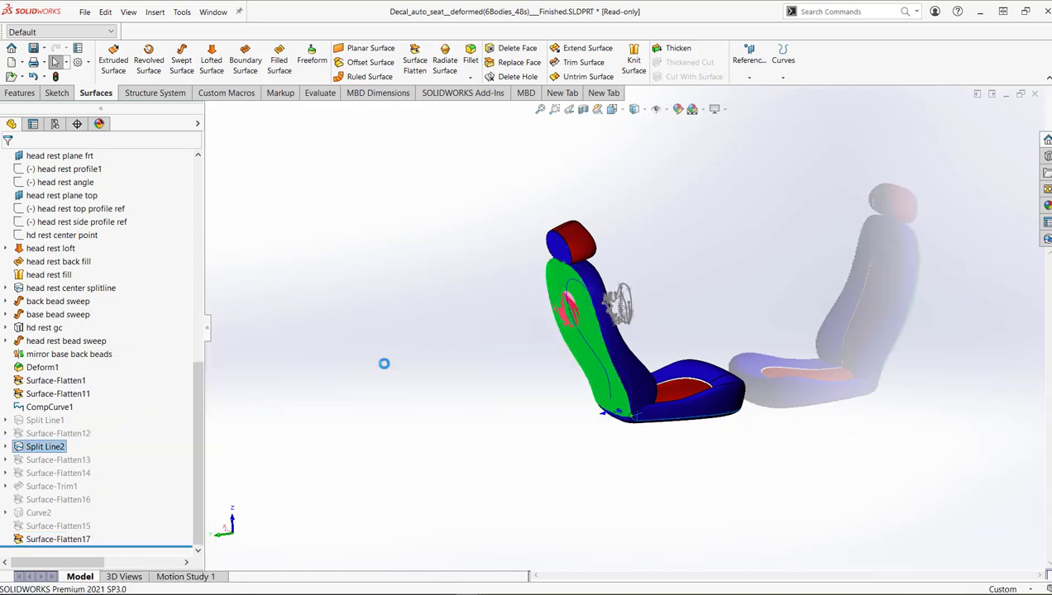
left_click(142, 288)
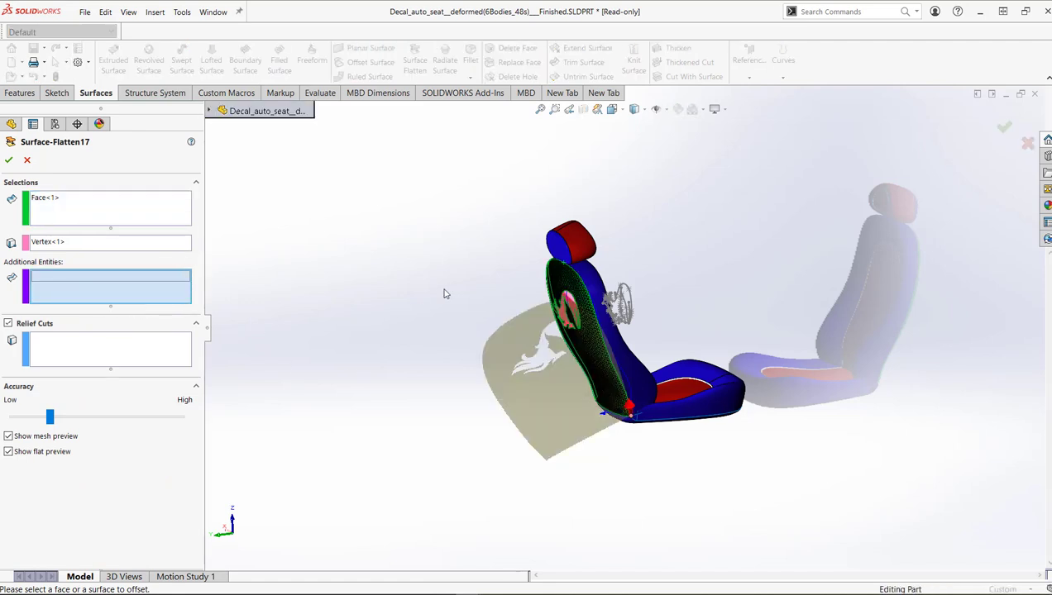
middle_click_drag(463, 301, 604, 309)
scroll(603, 310, "down", 3)
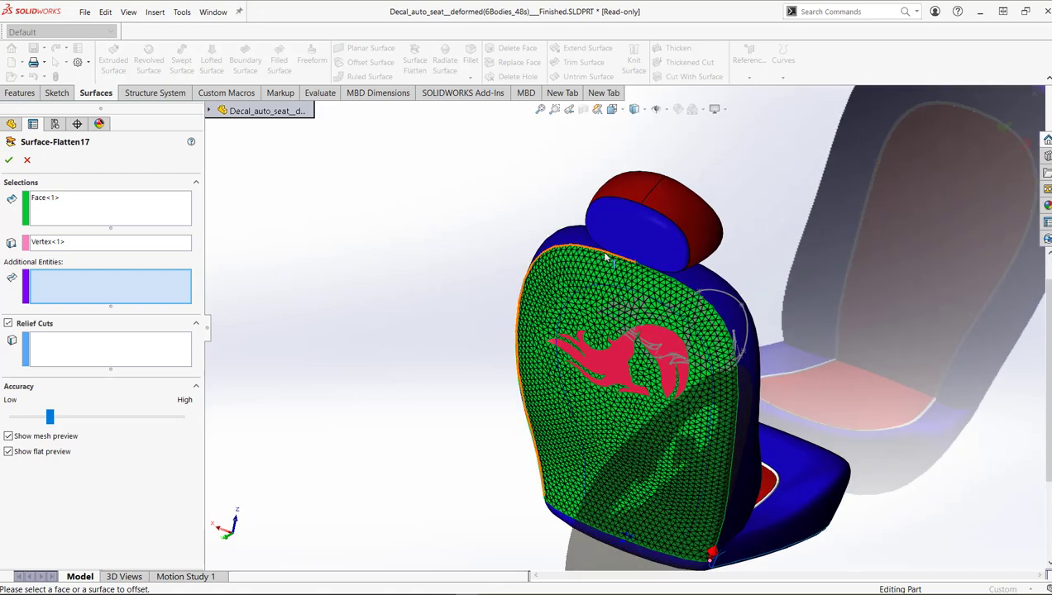
left_click(603, 259)
scroll(387, 387, "up", 3)
middle_click_drag(387, 390, 387, 323)
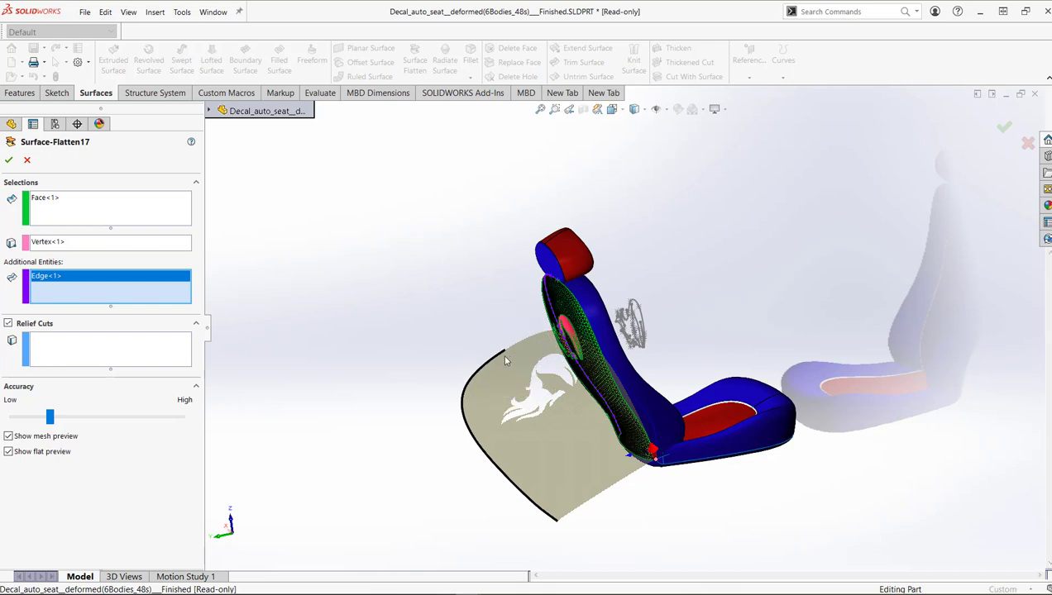
Add the backrest face's other outer side edge and its bottom edge to the flatten's additional entities
middle_click_drag(531, 311, 634, 375)
scroll(646, 299, "down", 5)
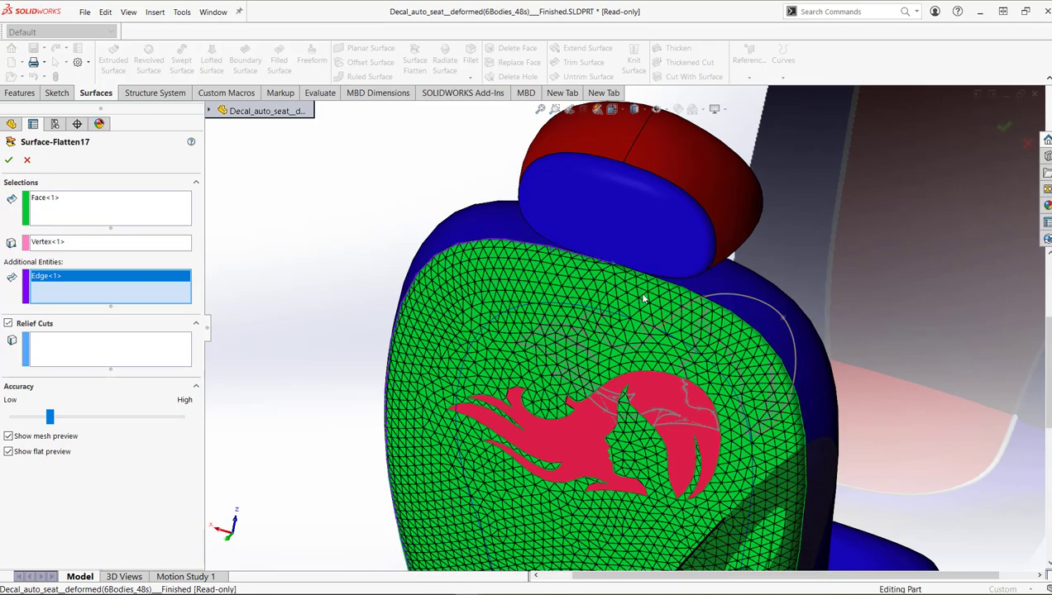
left_click(637, 275)
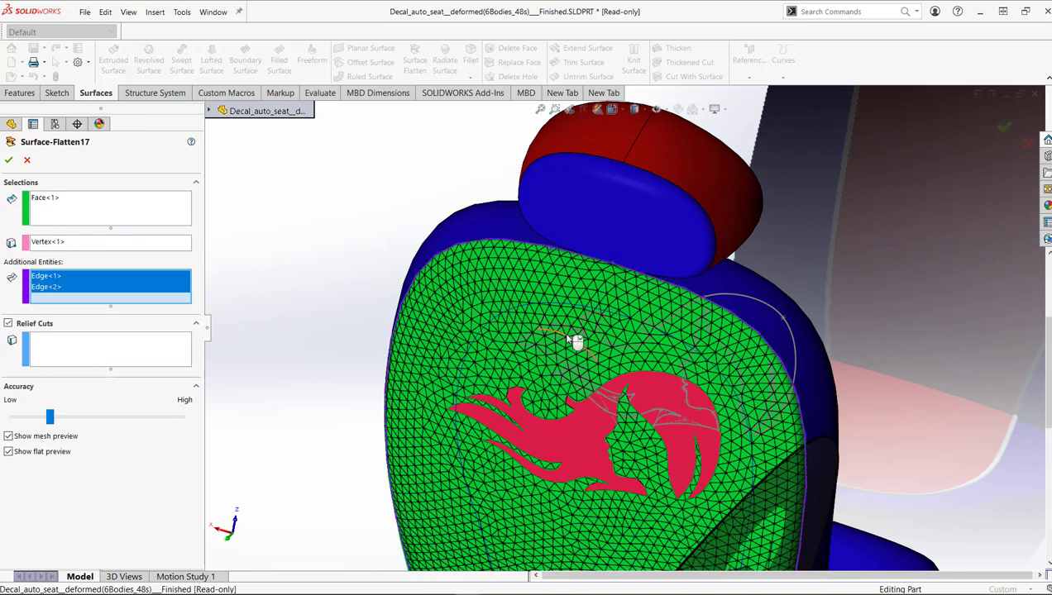
scroll(576, 341, "up", 4)
middle_click_drag(526, 355, 716, 545)
scroll(687, 494, "up", 3)
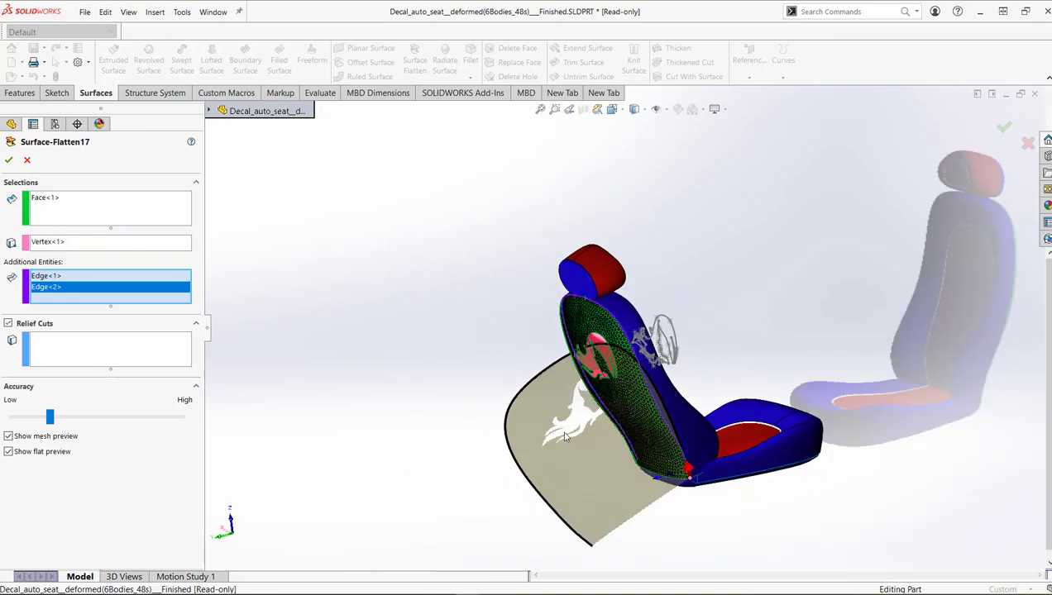
left_click(679, 486)
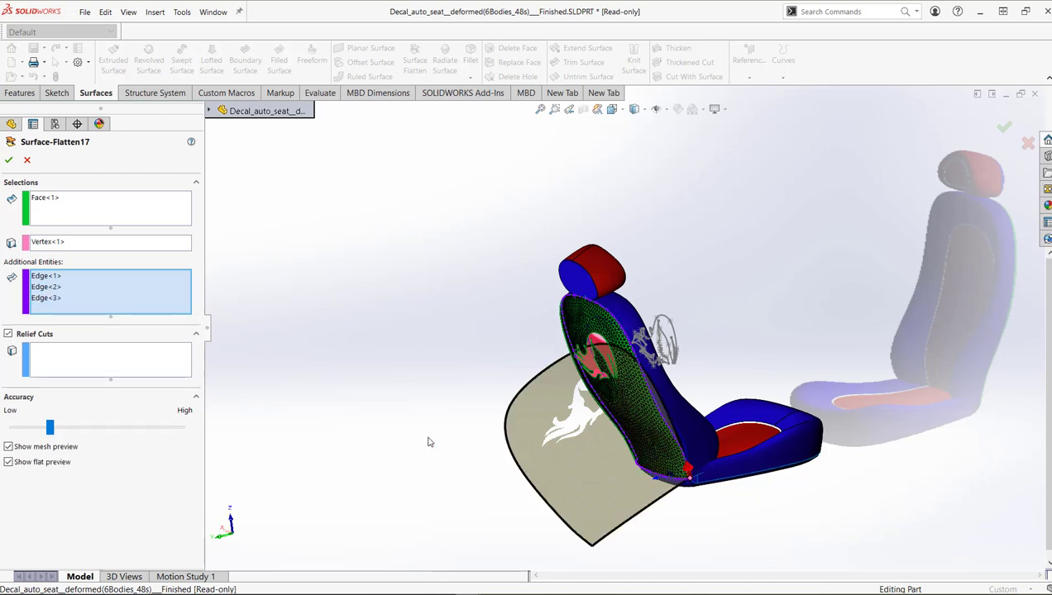
Add all the decal's outline edges on the backrest face to the flatten's additional entities and apply the edit
middle_click_drag(435, 436, 583, 384)
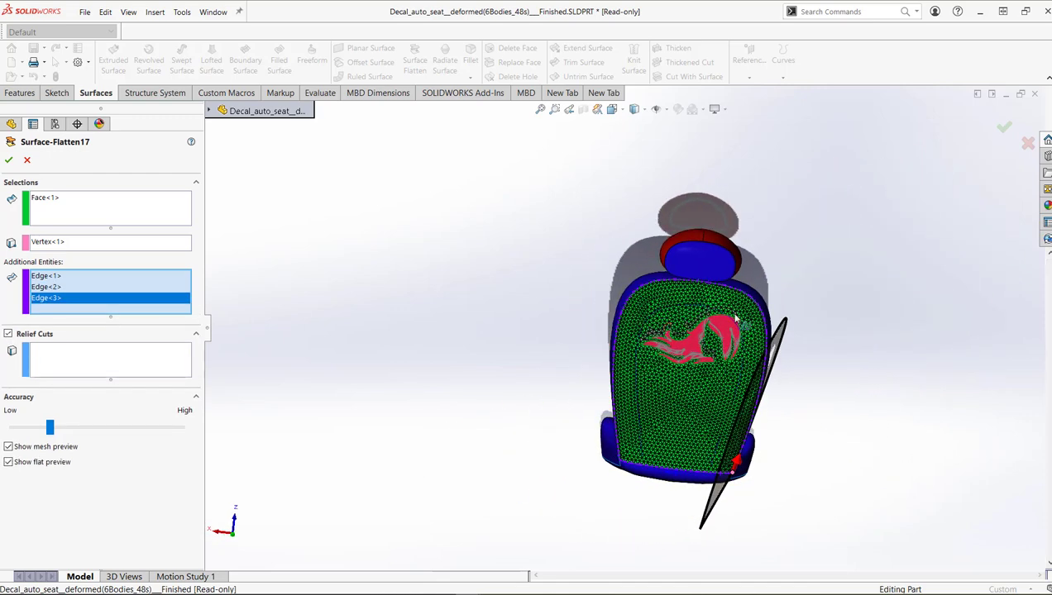
left_click_drag(751, 311, 482, 389)
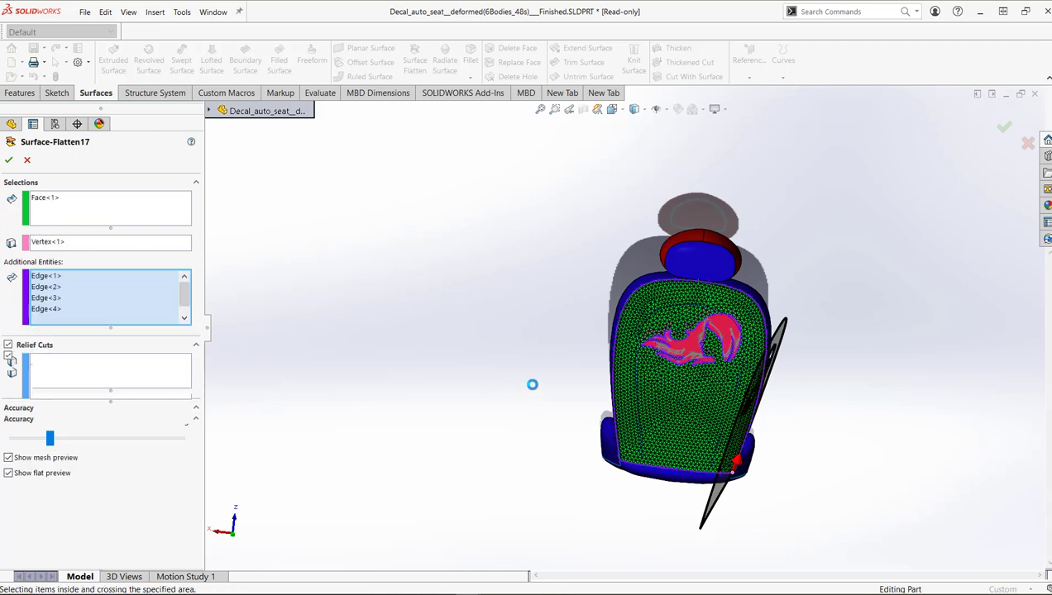
middle_click_drag(532, 384, 411, 380)
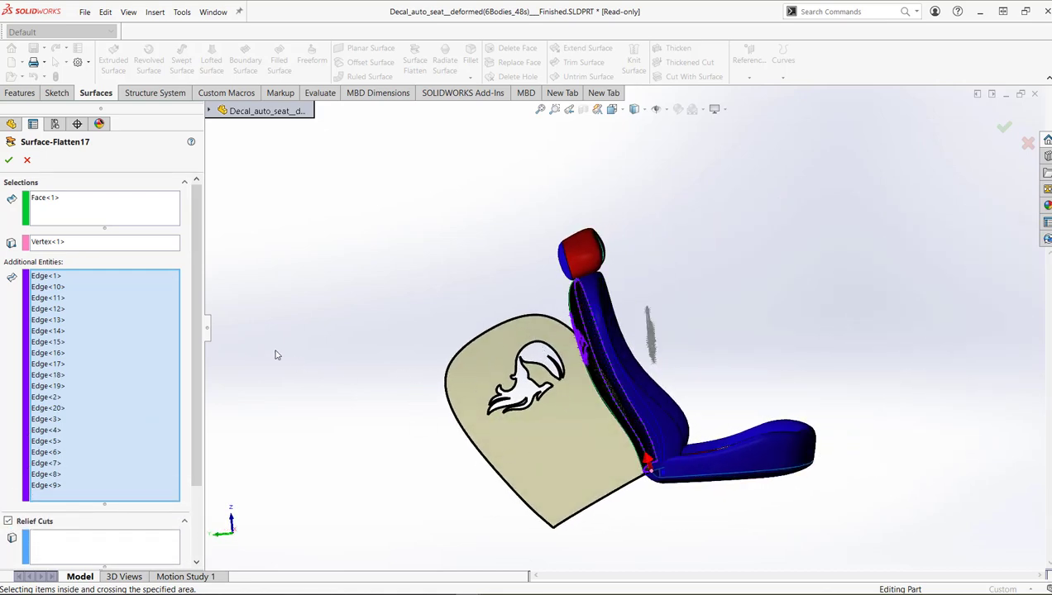
left_click(8, 160)
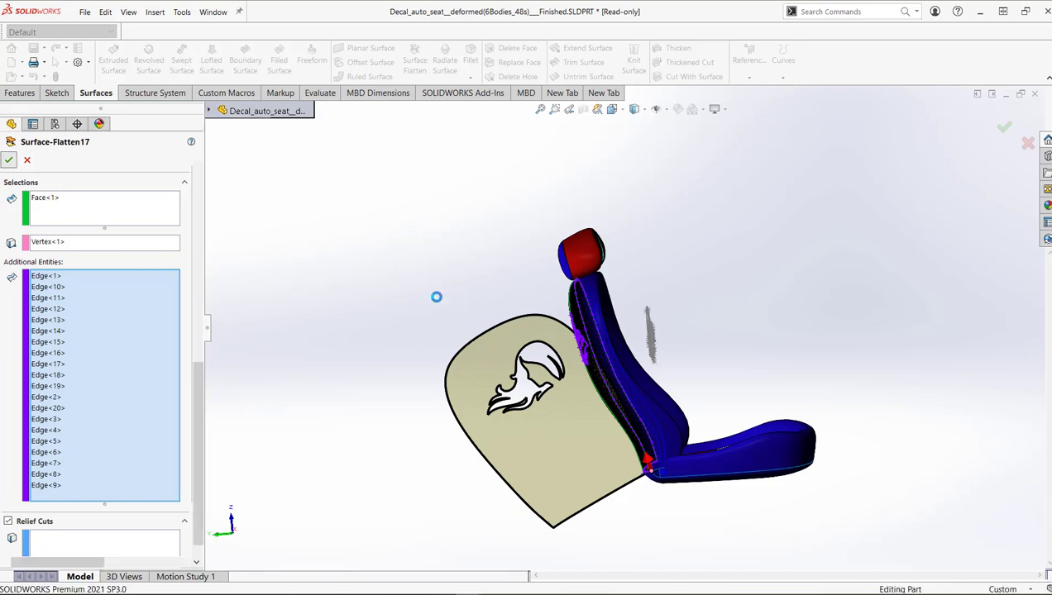
scroll(389, 469, "up", 2)
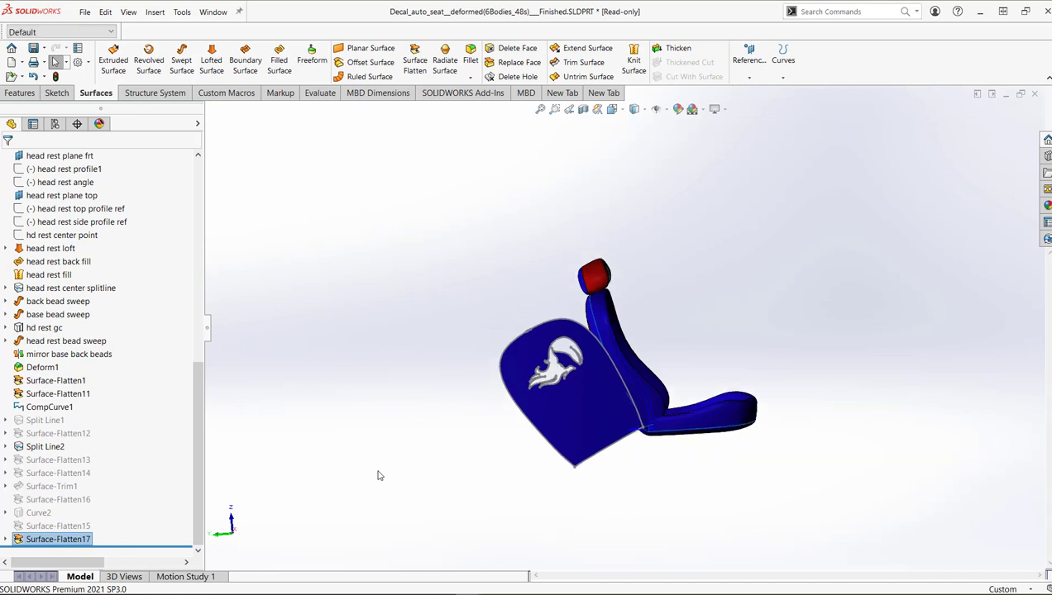
Save the flatten feature's Sketch12 as a SOLIDWORKS block named Jenny from the Block in the Flatten Surface Demo folder
left_click(6, 539)
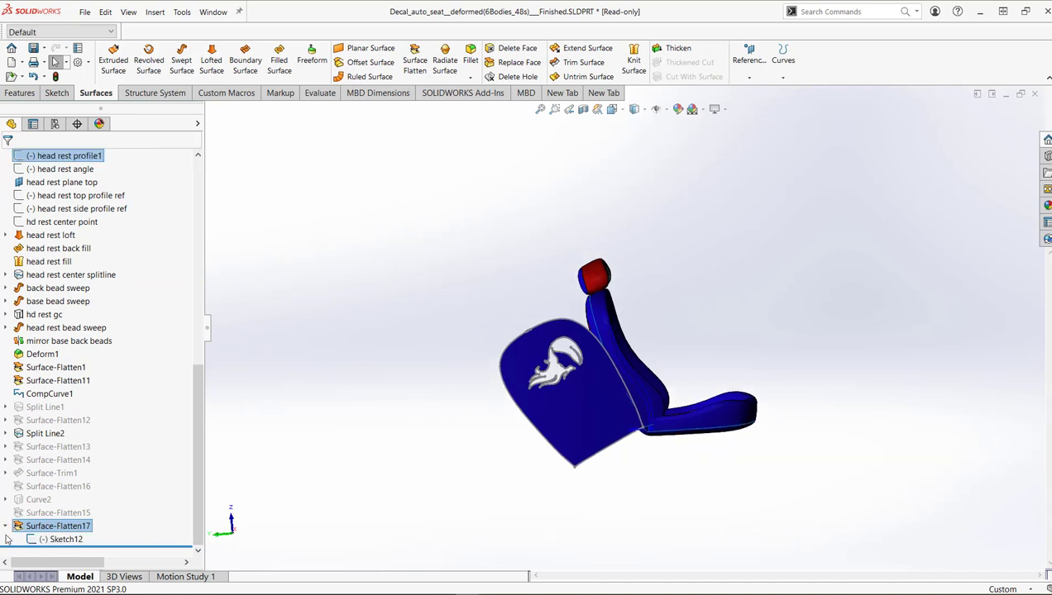
left_click(65, 539)
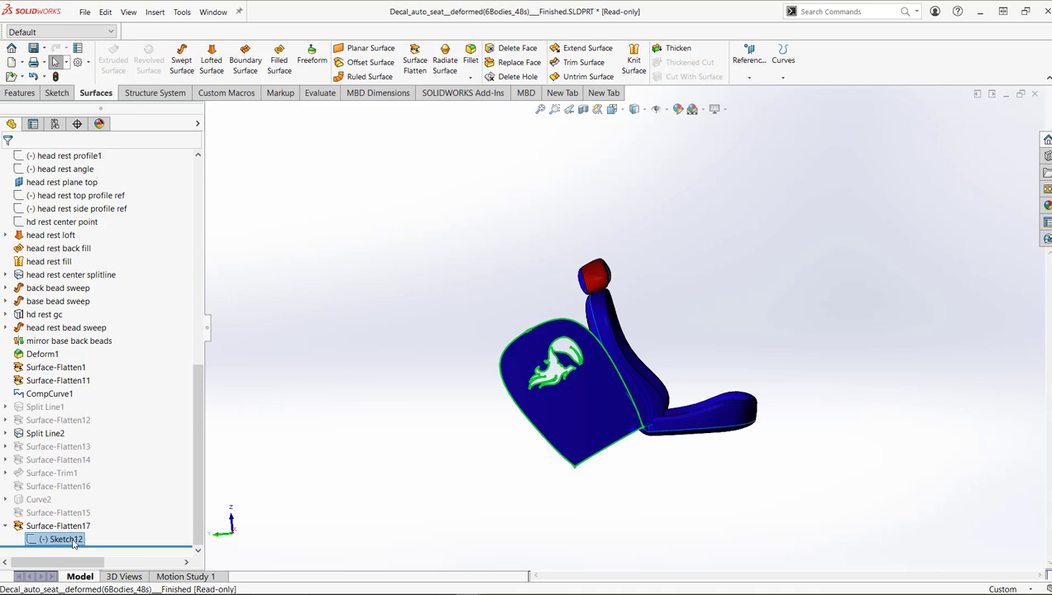
left_click(181, 13)
mouse_move(277, 383)
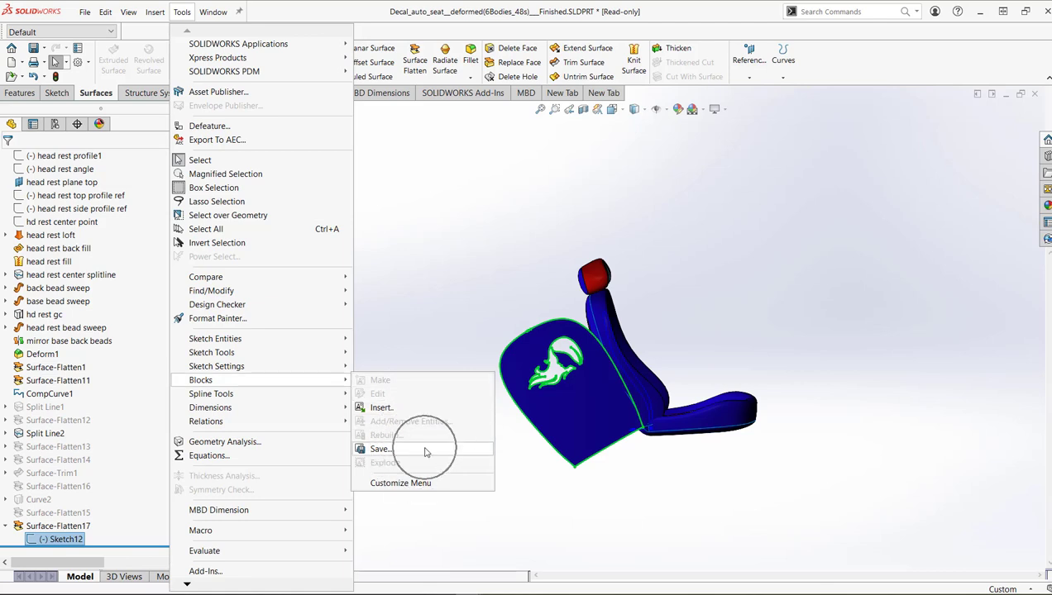
left_click(380, 449)
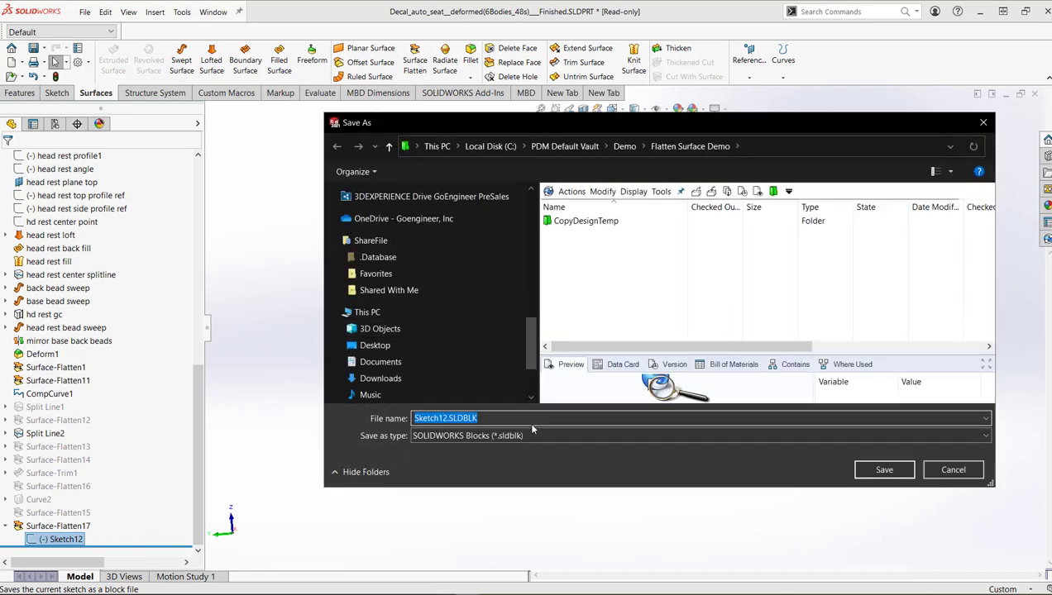
type("Jenny from the")
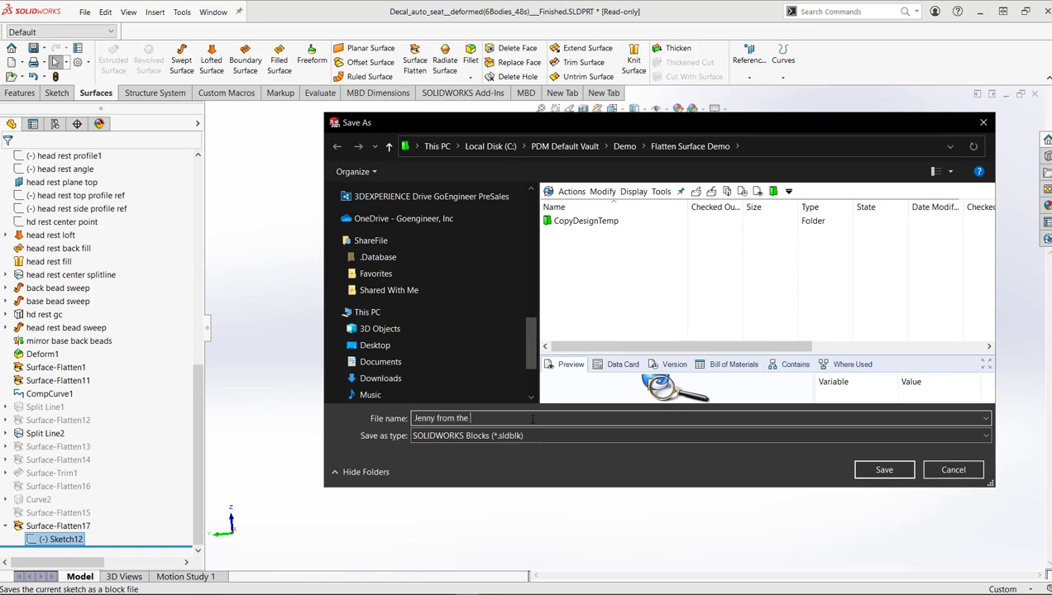
type("Block")
left_click(879, 471)
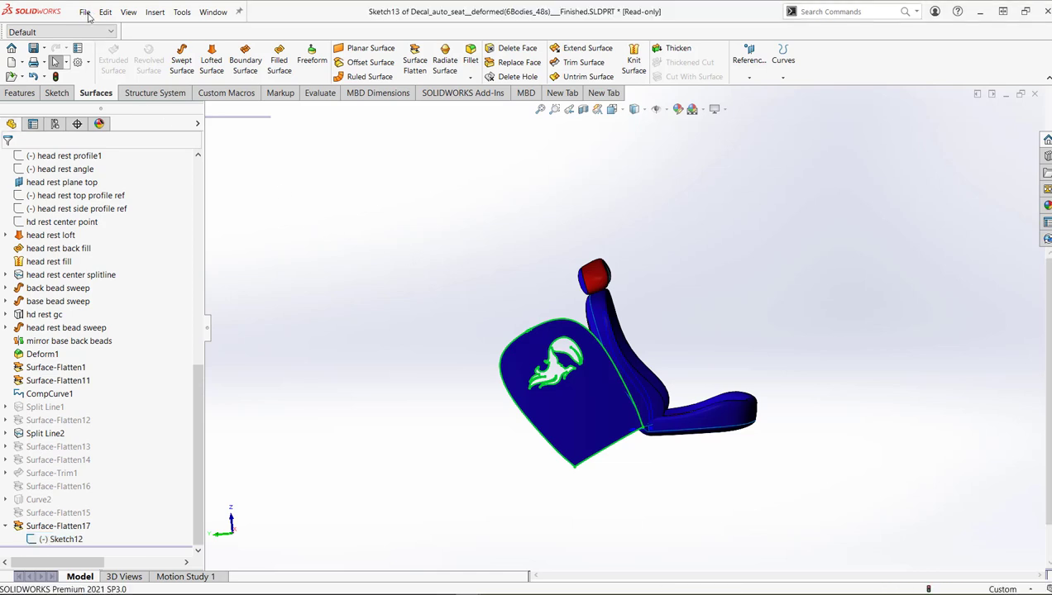
Create a new part document
left_click(86, 11)
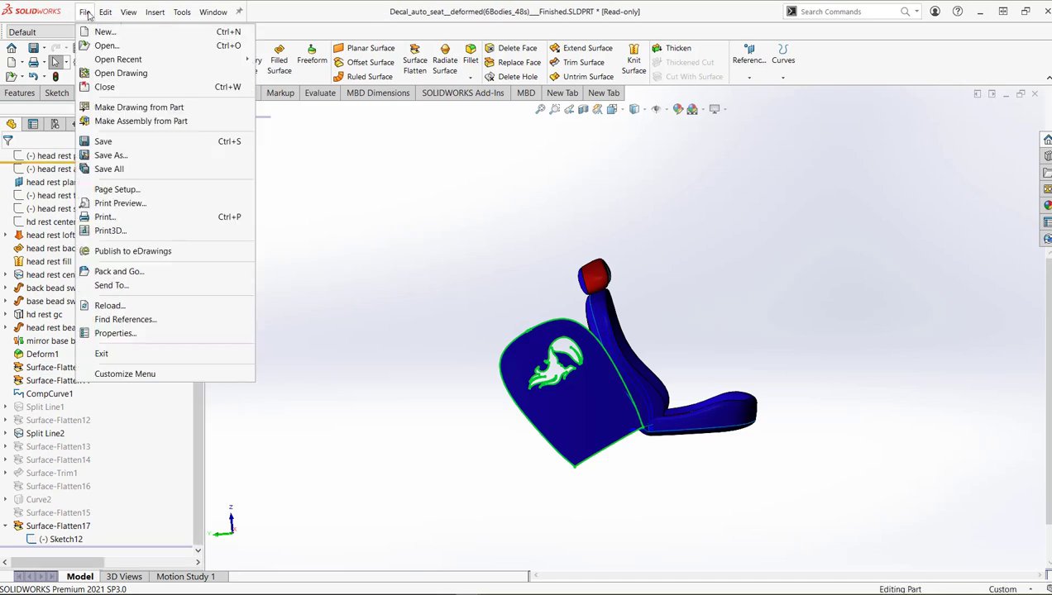
left_click(100, 33)
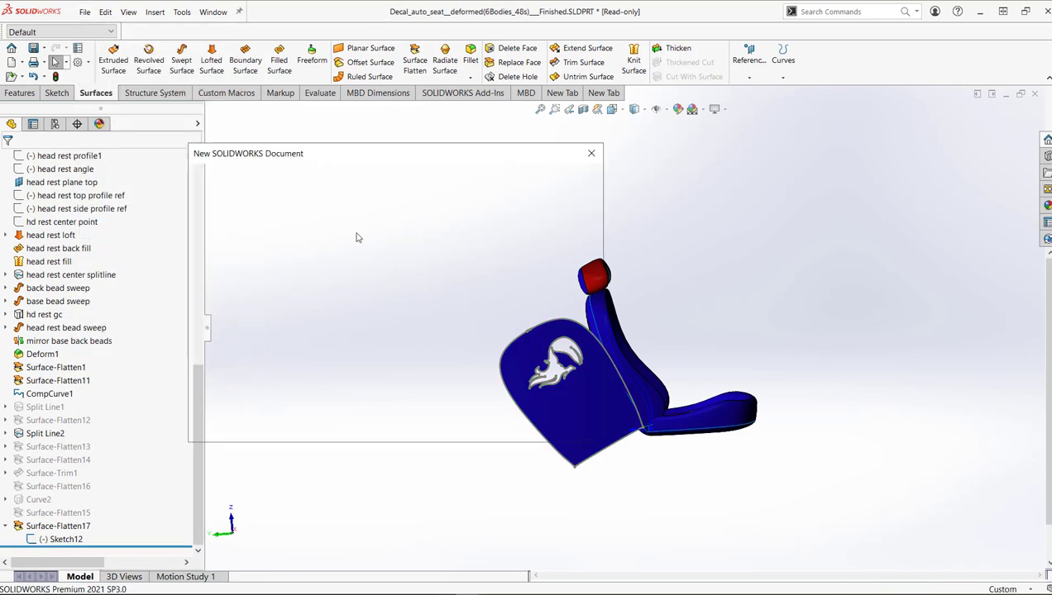
double_click(221, 205)
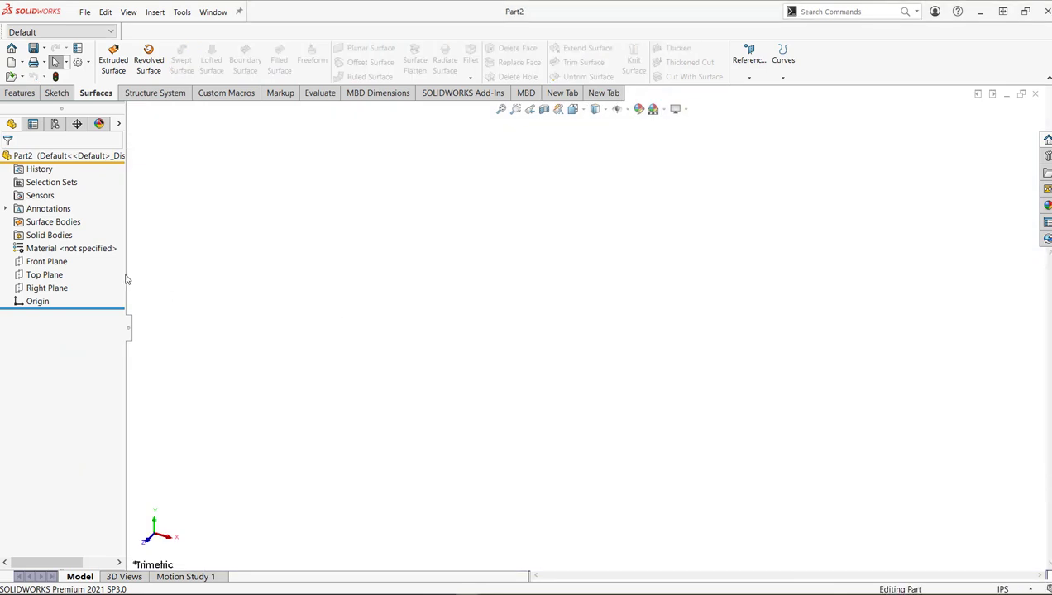
Sketch a corner rectangle about 4.42 by 2.83 in on the Front Plane, starting at the origin
left_click(45, 263)
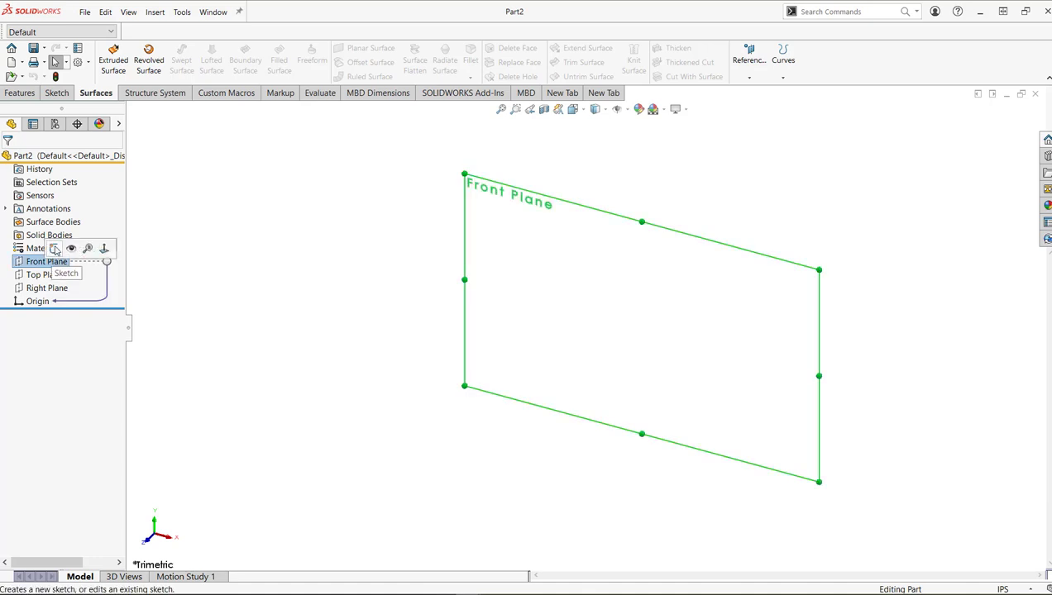
left_click(53, 248)
left_click(196, 63)
left_click(648, 327)
left_click(894, 166)
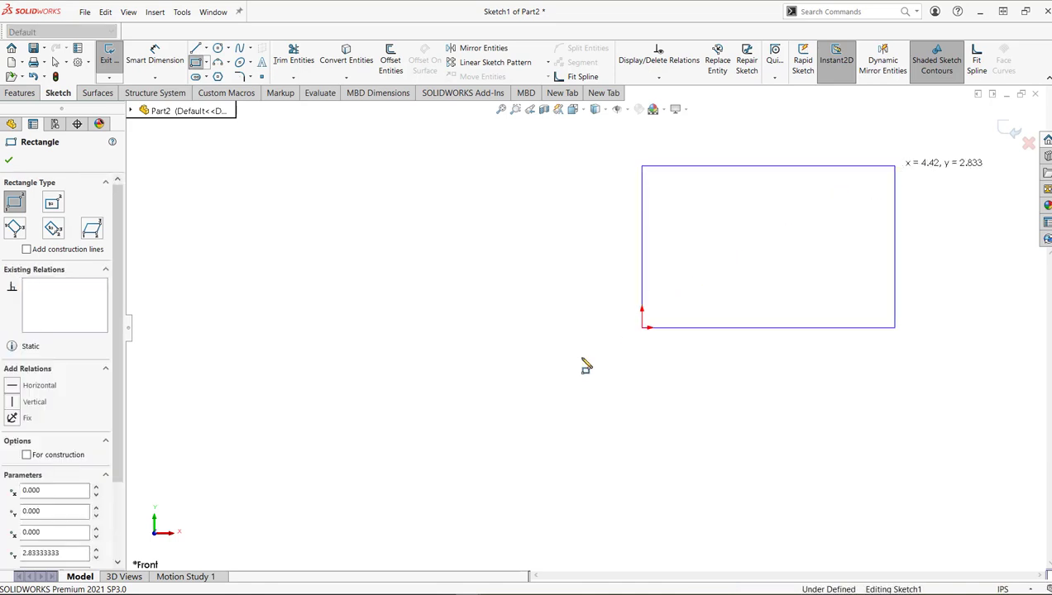
key("Escape")
Dimension the rectangle 75 in high and 100 in wide
left_click(642, 263)
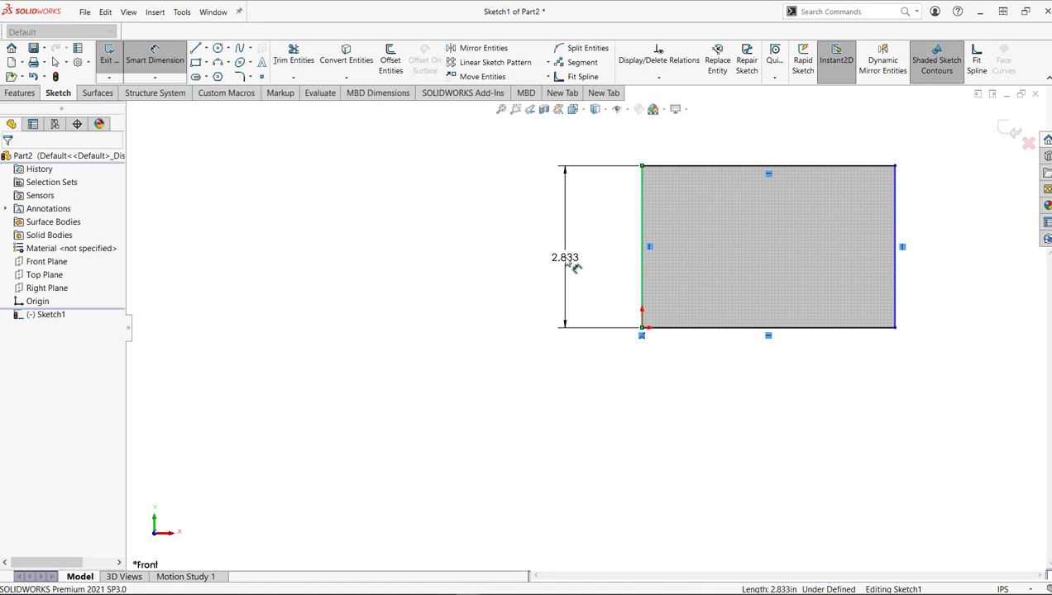
left_click(567, 262)
type("75")
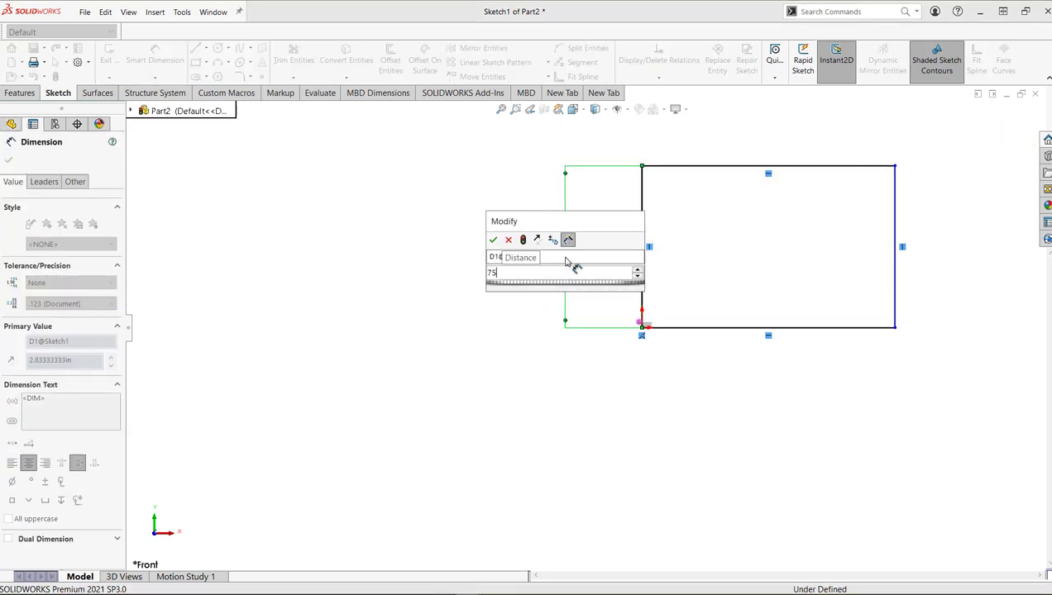
key("Return")
left_click(720, 331)
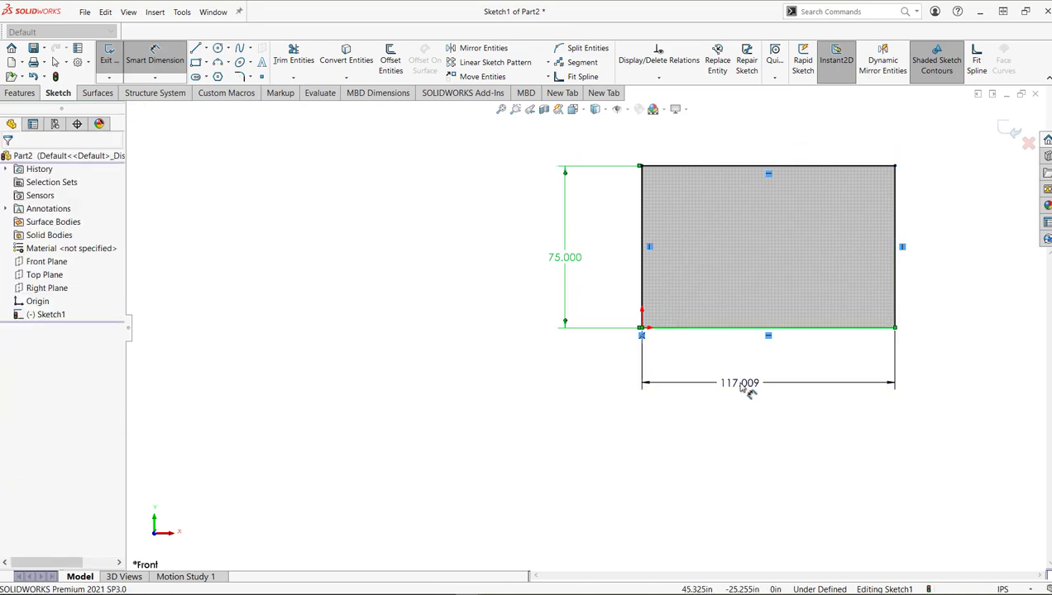
left_click(742, 388)
type("100")
key("Return")
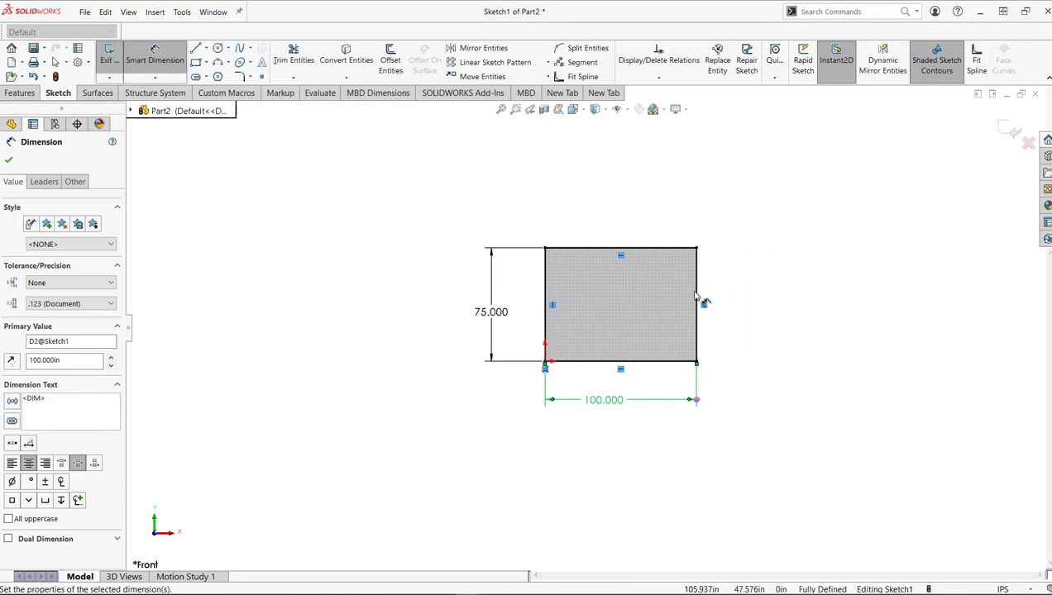
Start inserting a block into the rectangle sketch and browse for its file in the PDM Default Vault
left_click(182, 12)
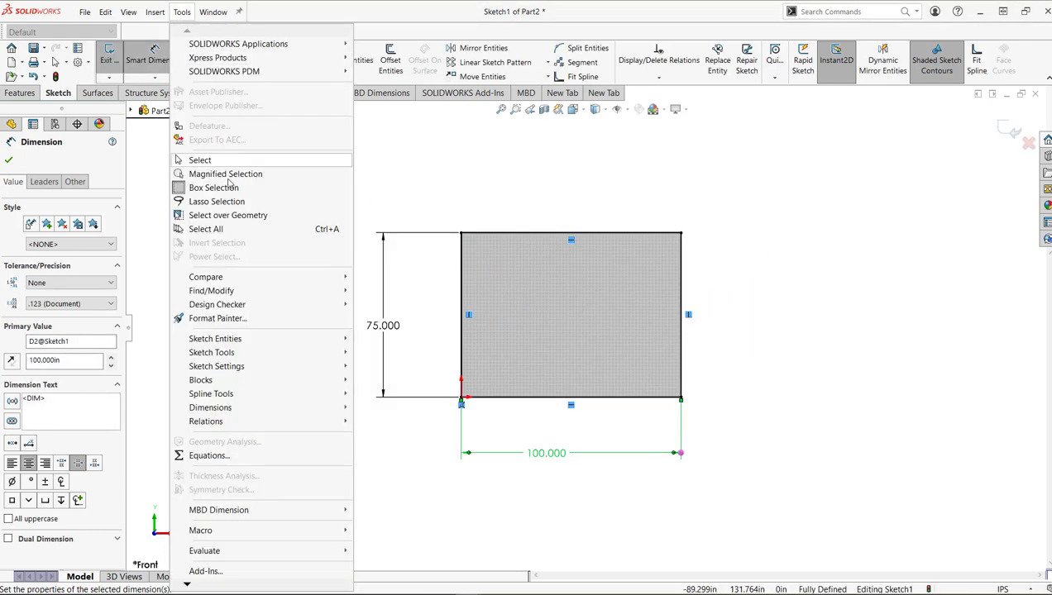
mouse_move(255, 382)
left_click(441, 411)
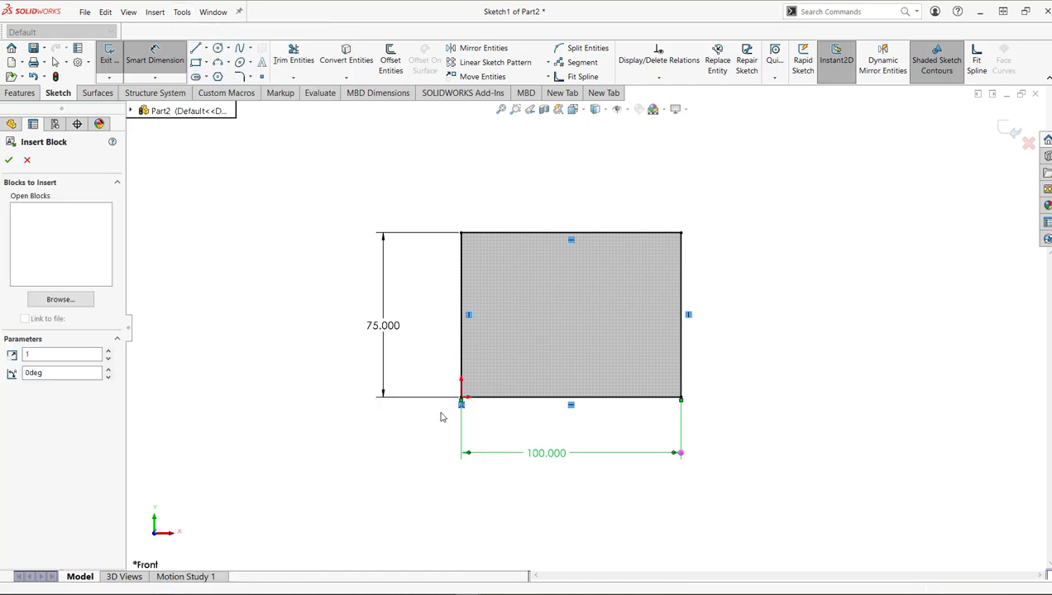
left_click(73, 301)
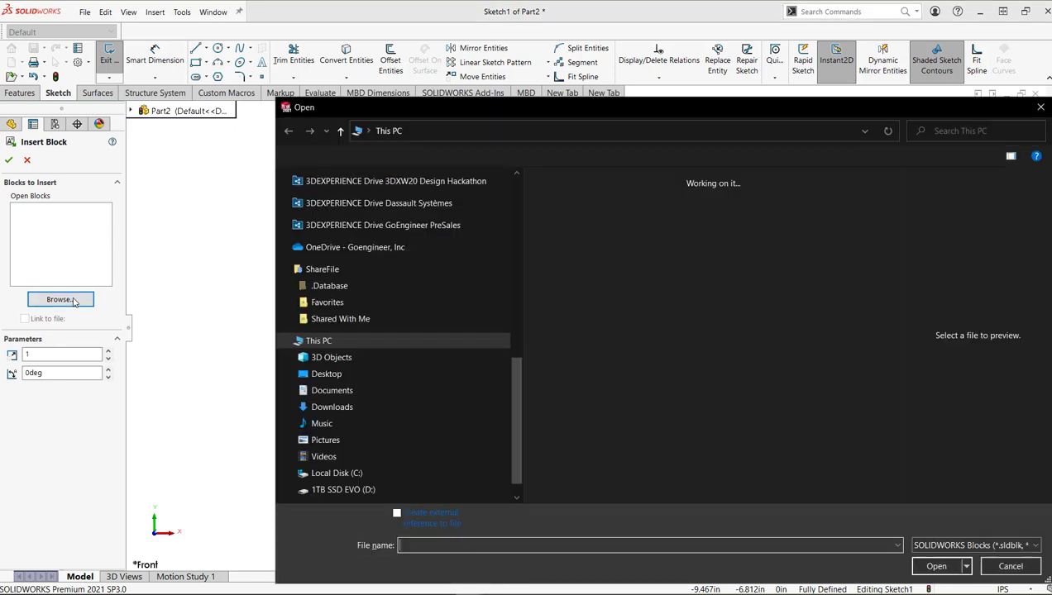
scroll(356, 320, "up", 10)
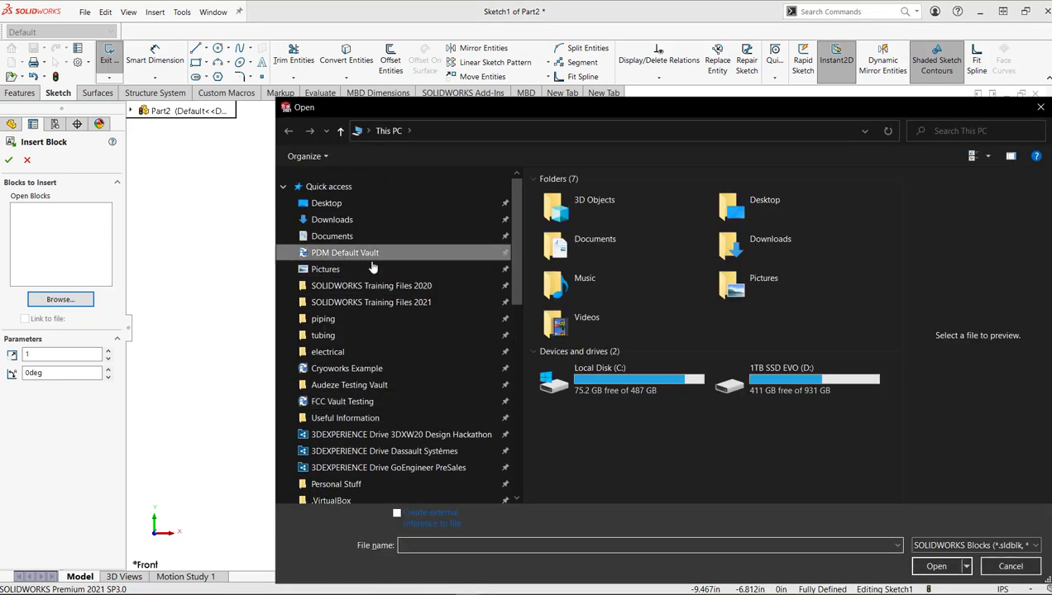
left_click(364, 253)
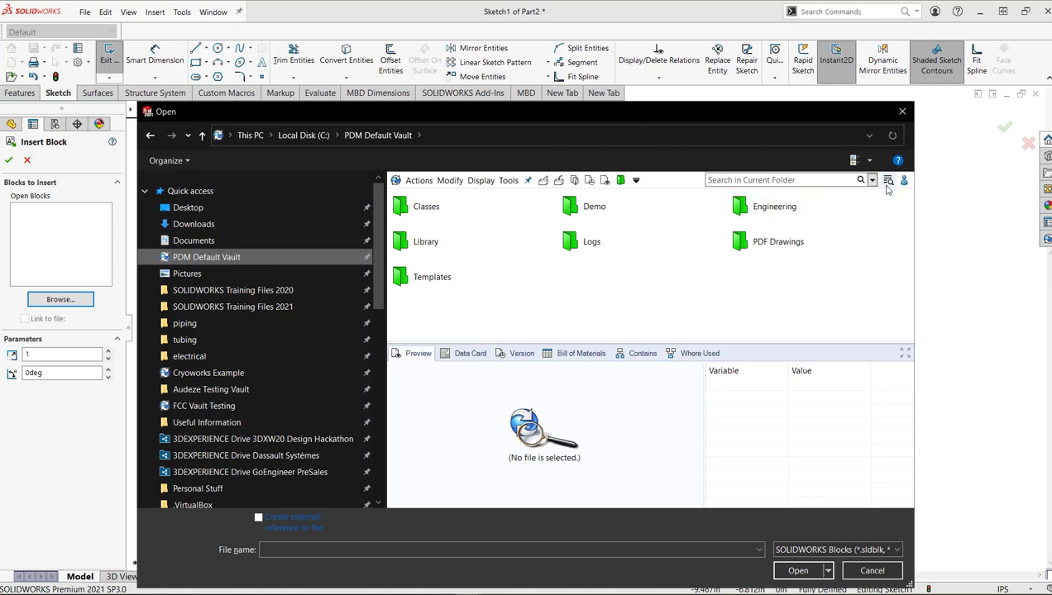
Find the Jenny from the Block file with the vault's Super Duper Simple Search for "jenny" and load it
left_click(888, 181)
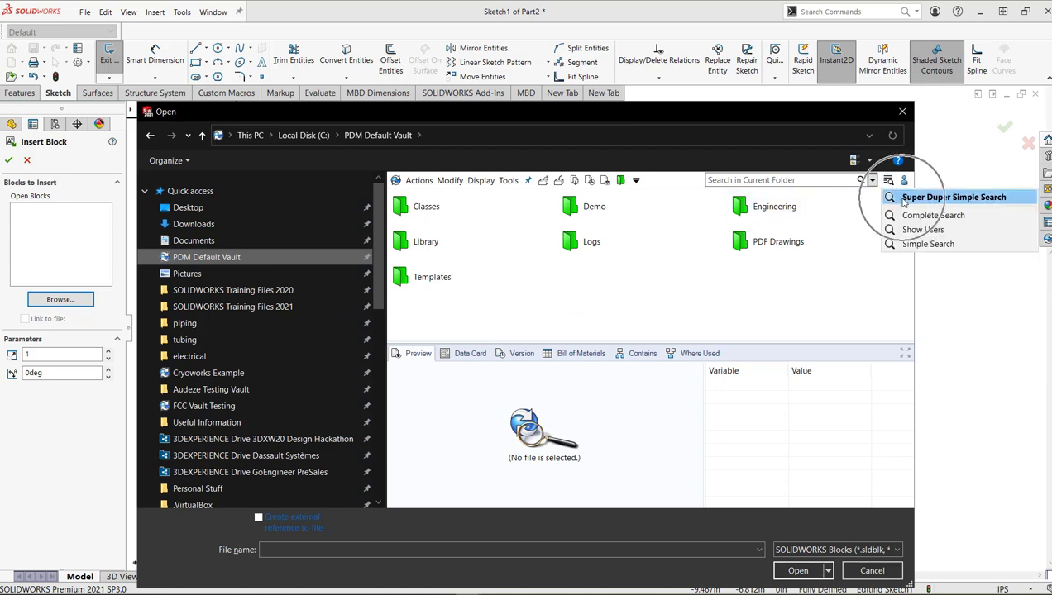
left_click(918, 198)
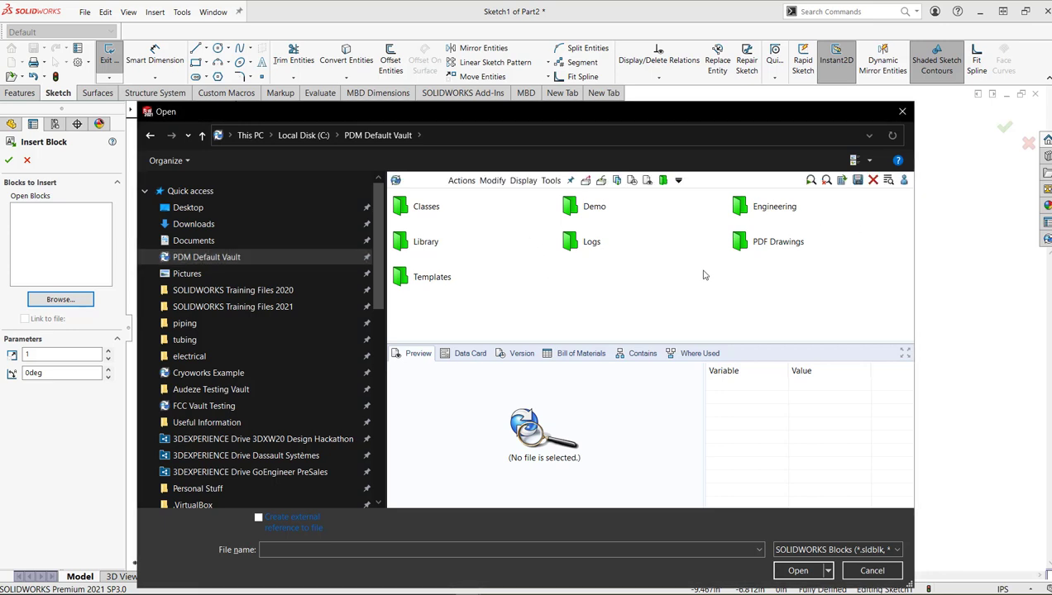
left_click(831, 183)
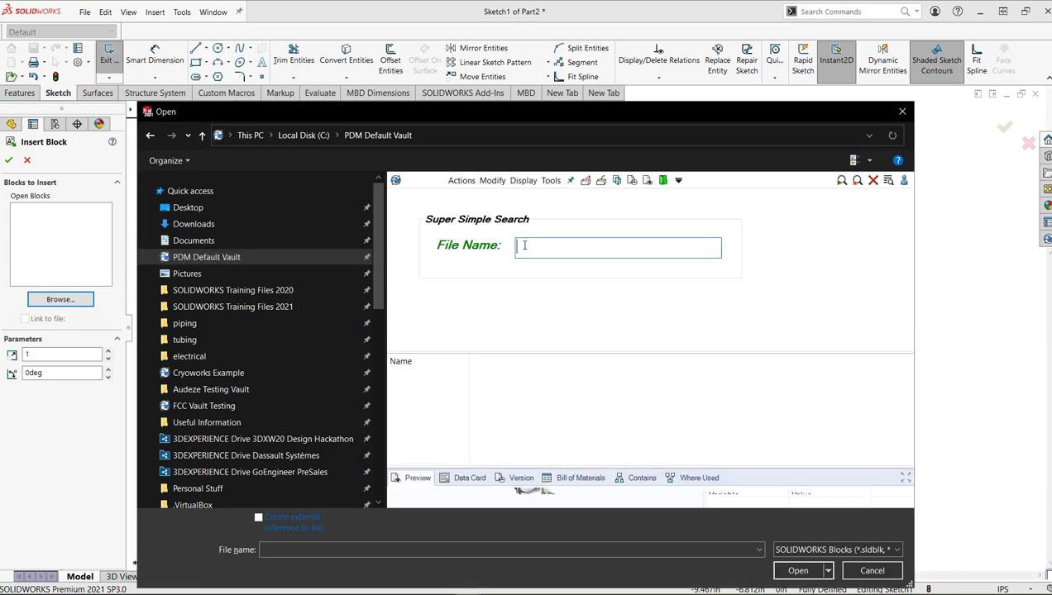
type("jenny")
left_click(841, 181)
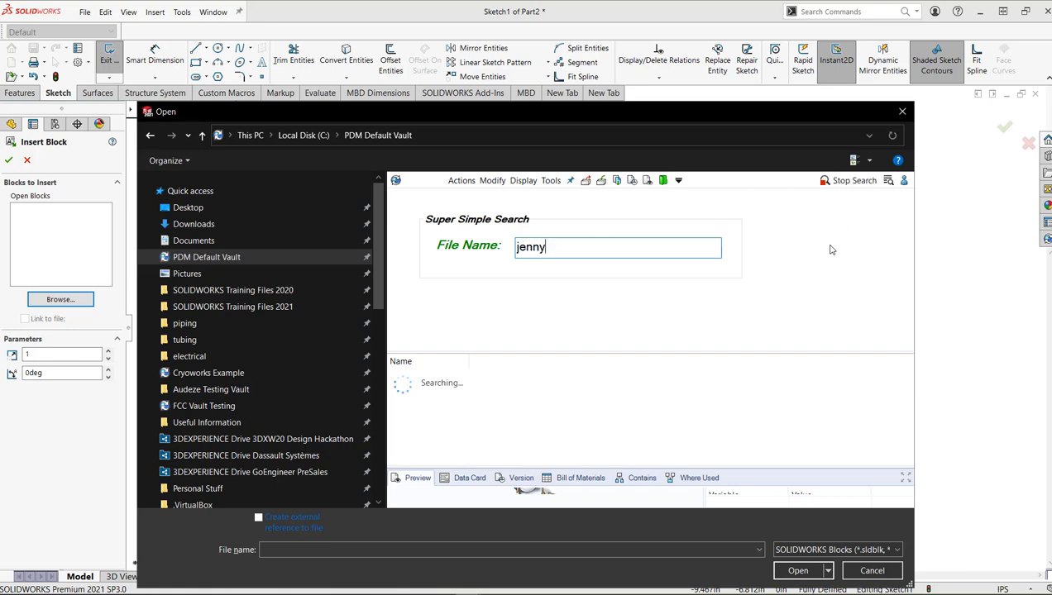
left_click(411, 376)
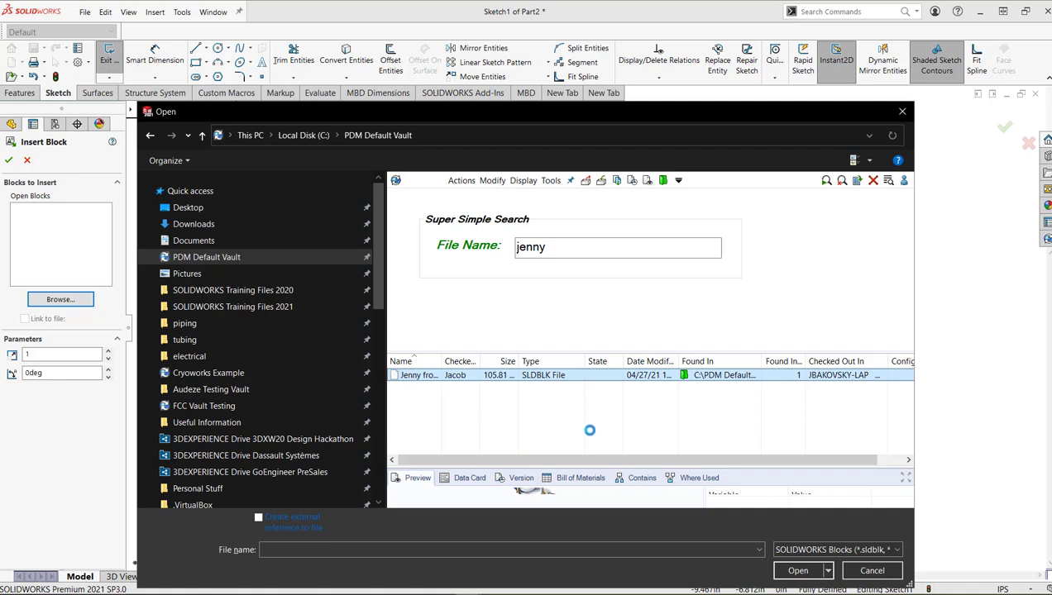
left_click(796, 571)
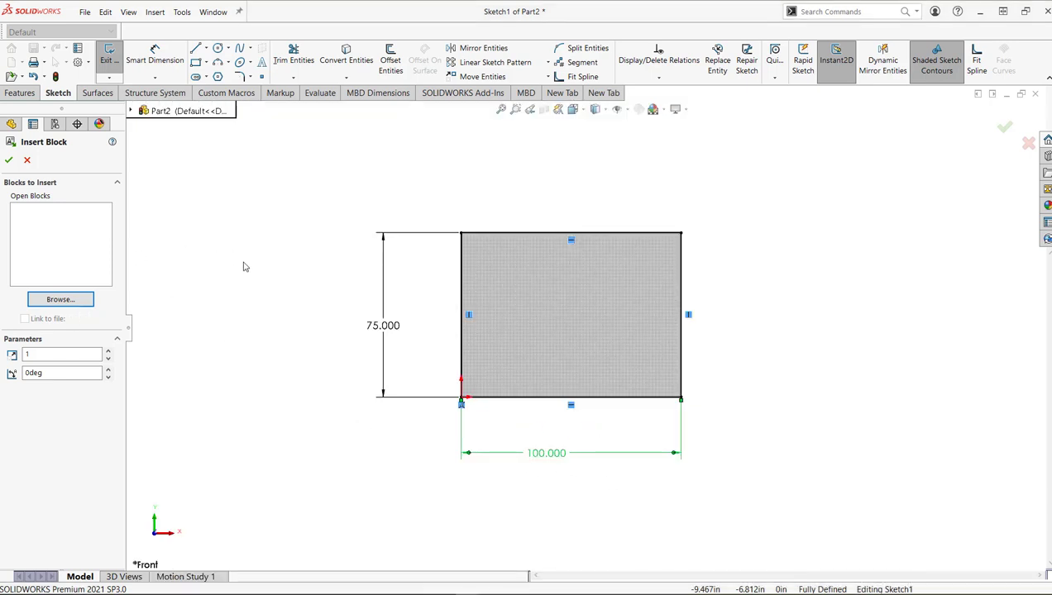
Rotate the block to 64 degrees and place six copies inside the rectangle in two rows of three
left_click(66, 374)
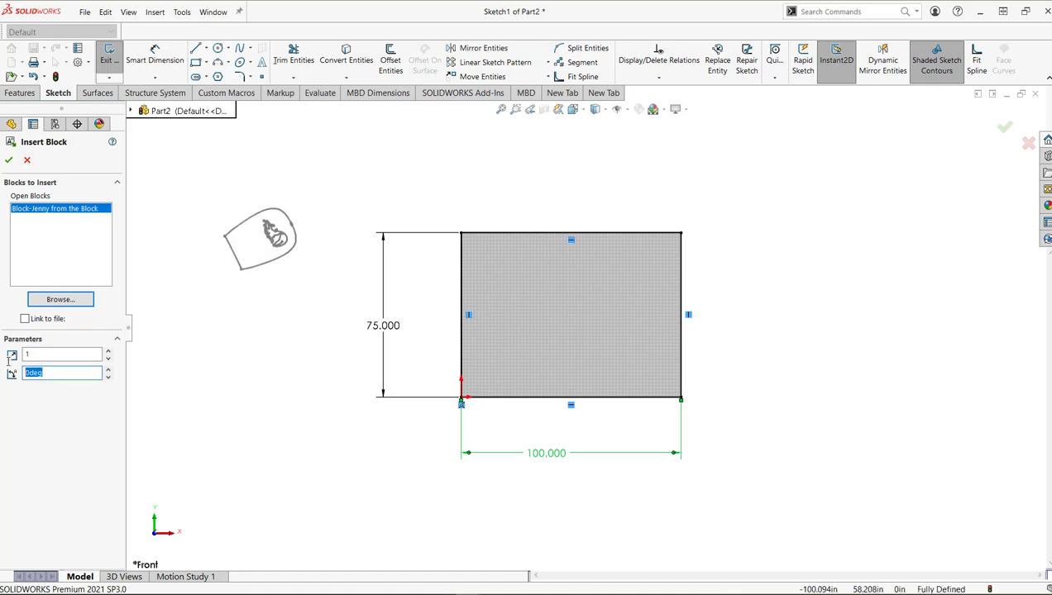
type("64")
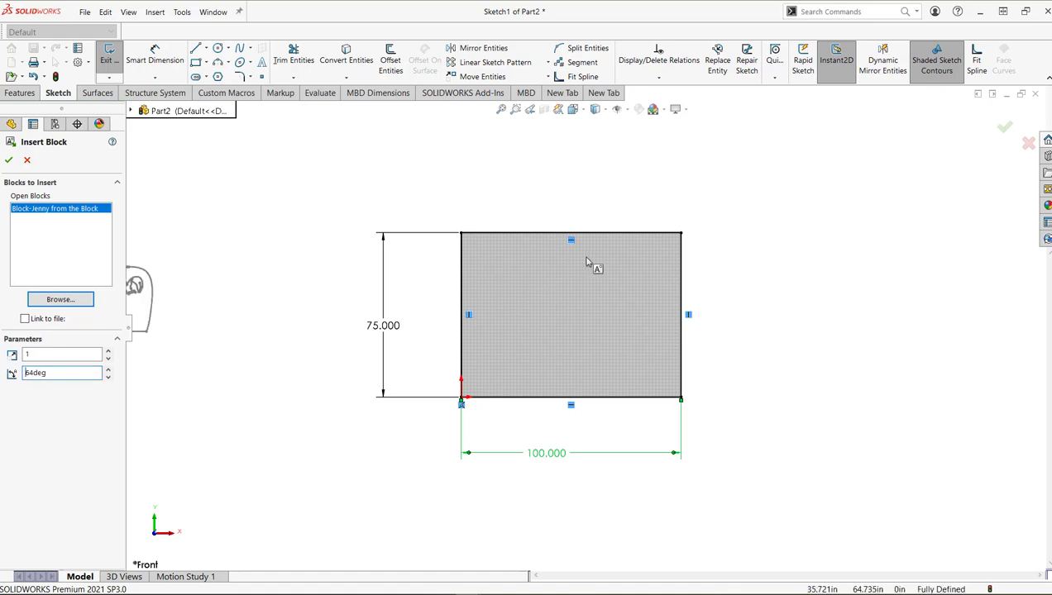
left_click(517, 382)
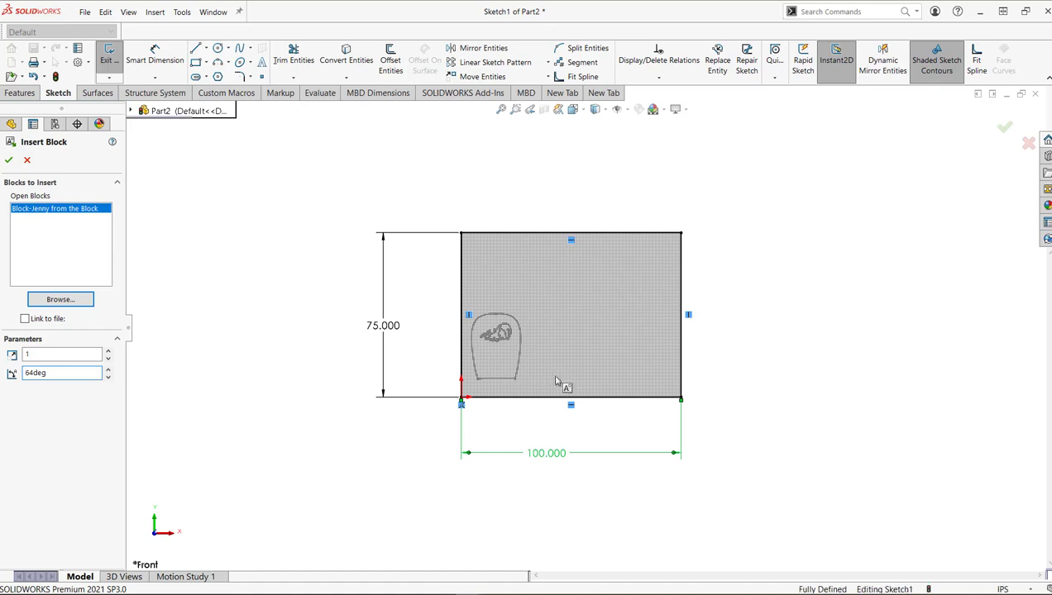
left_click(579, 384)
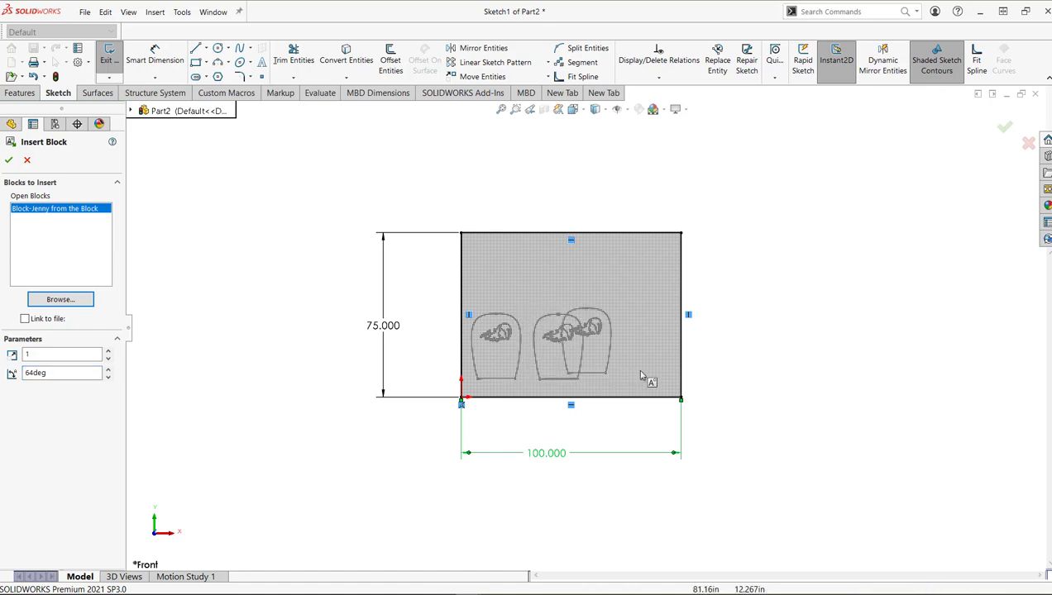
left_click(641, 382)
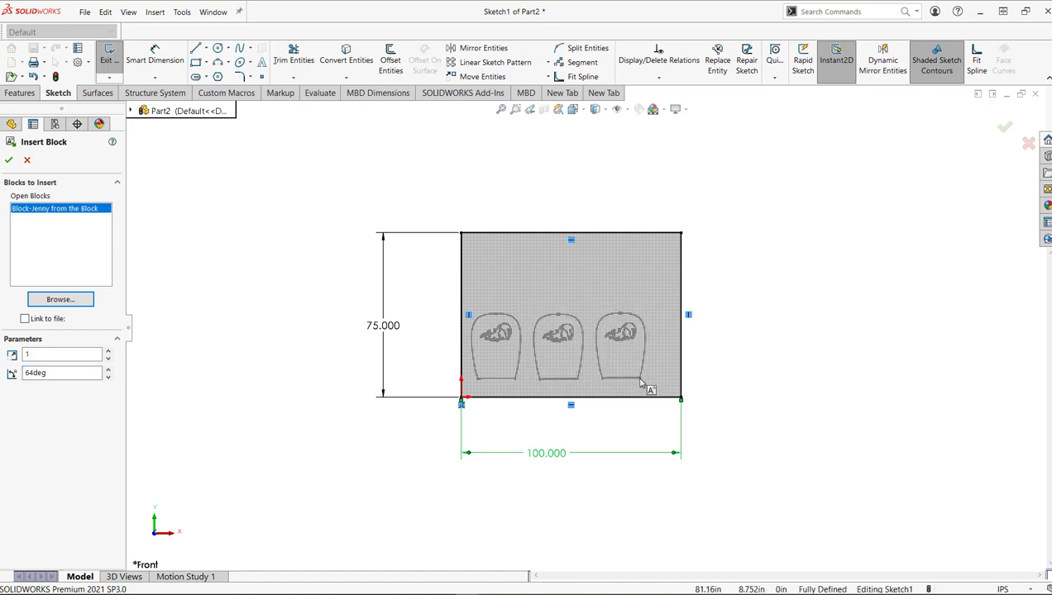
left_click(519, 309)
left_click(581, 309)
left_click(643, 309)
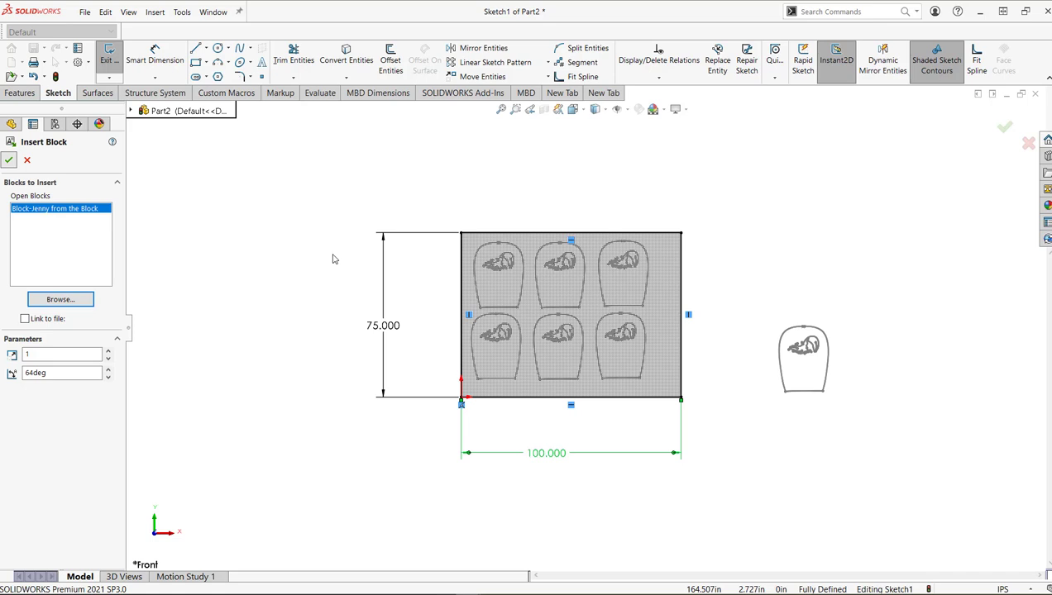
key("Escape")
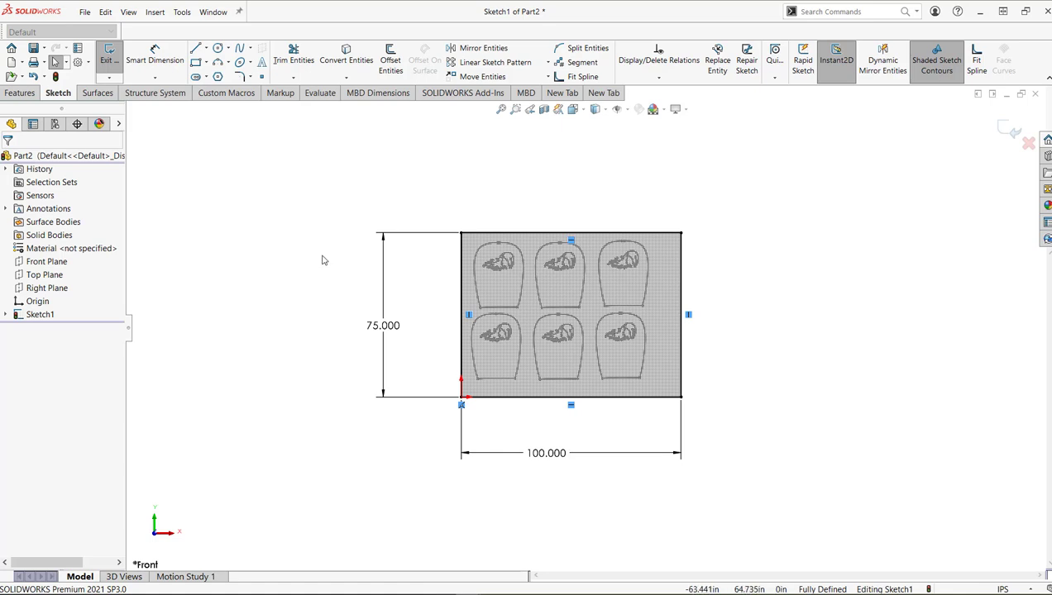
Switch to the Main Assy Roll Cage_Finished assembly, decline its rebuild, and show it in isometric view
key("ctrl+Tab")
key("ctrl+Tab")
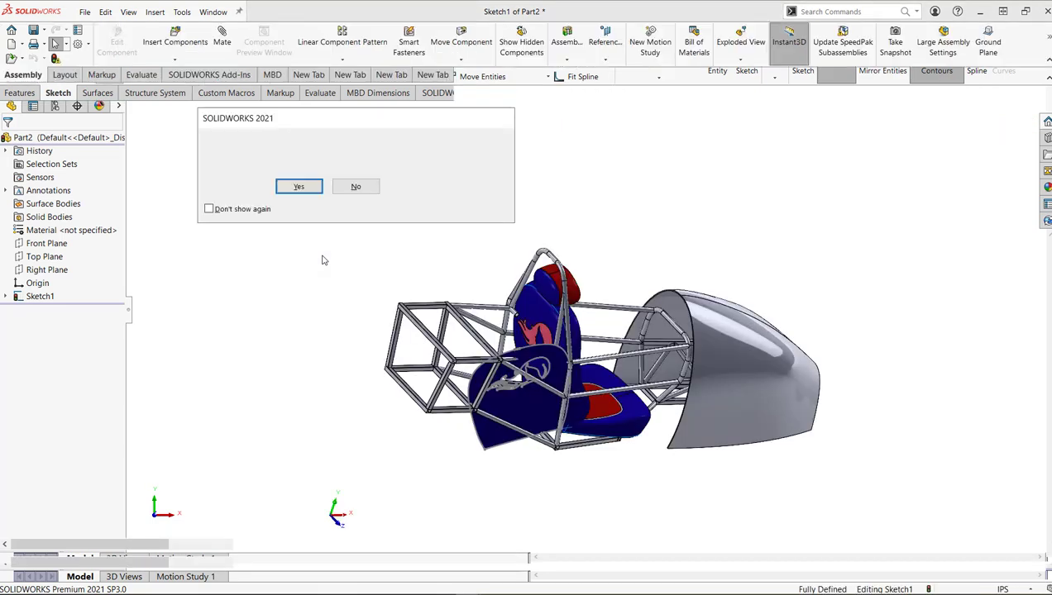
left_click(351, 189)
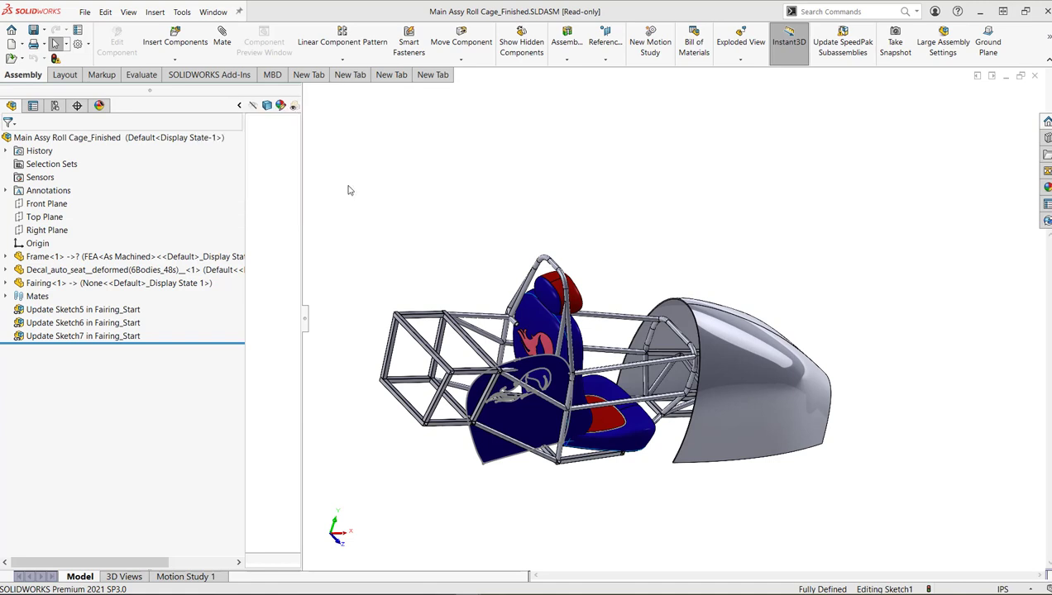
left_click(473, 258)
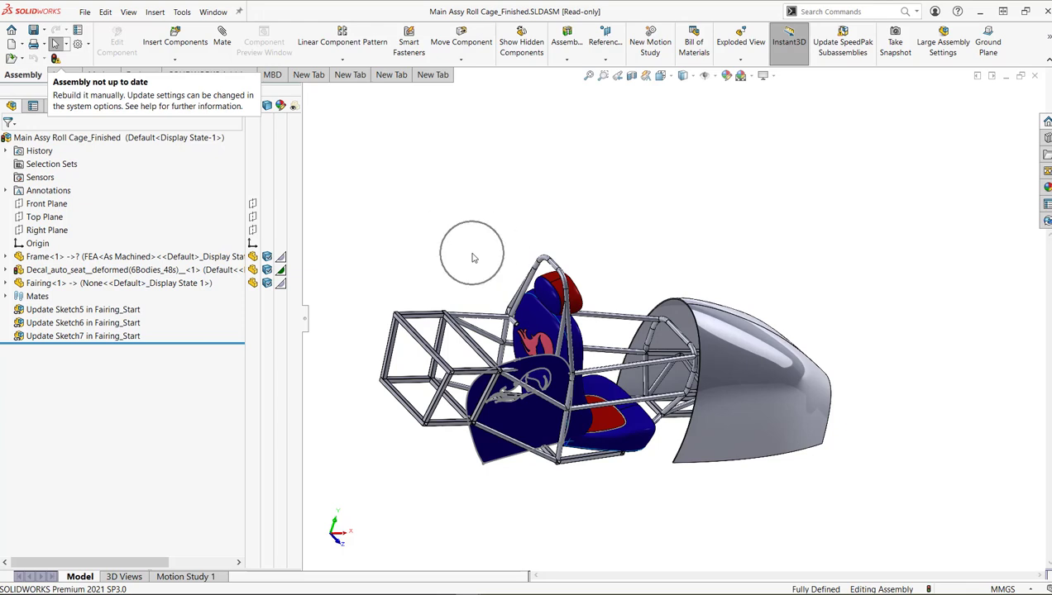
left_click(501, 234)
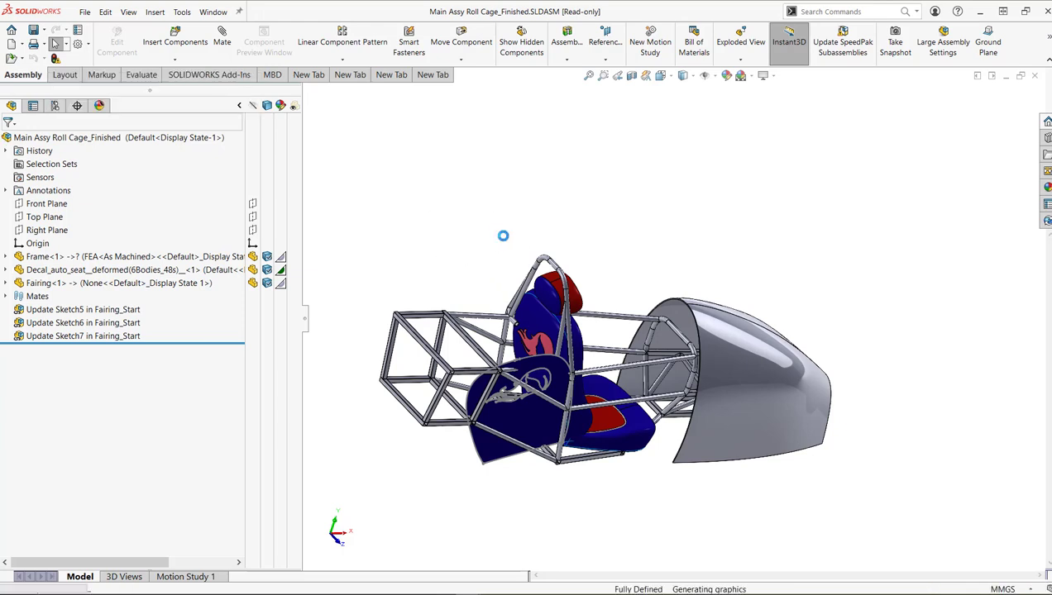
key("ctrl+7")
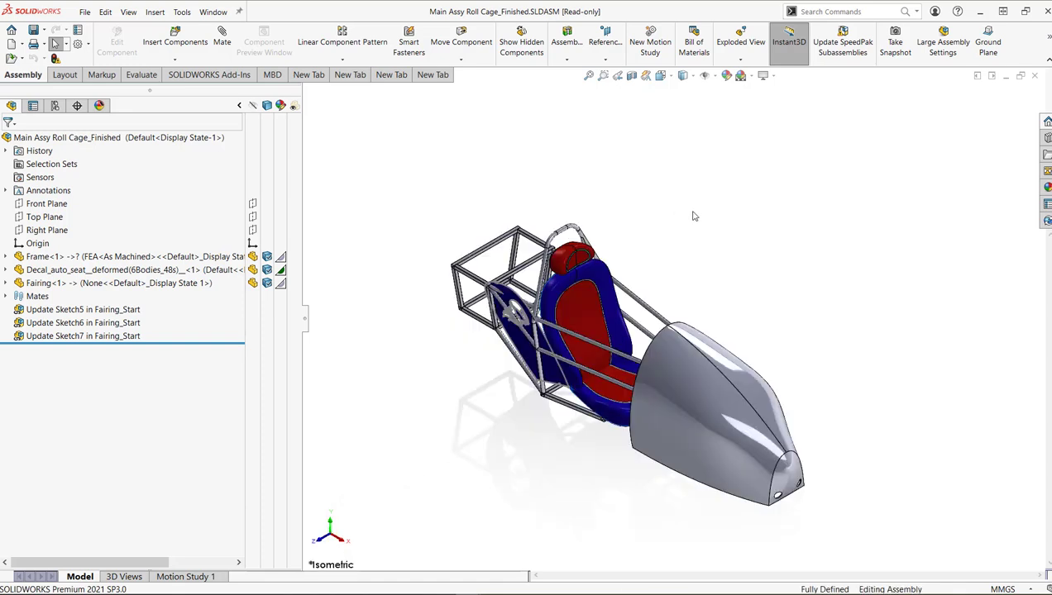
middle_click_drag(744, 380, 701, 359, "ctrl")
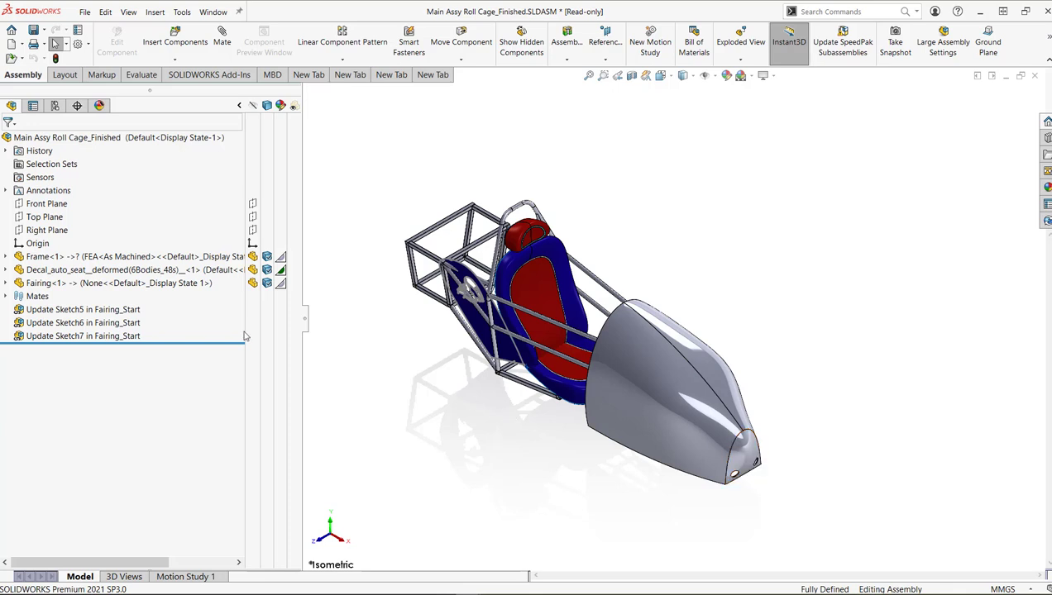
Open the Fairing component's part in its own window
right_click(53, 288)
left_click(34, 287)
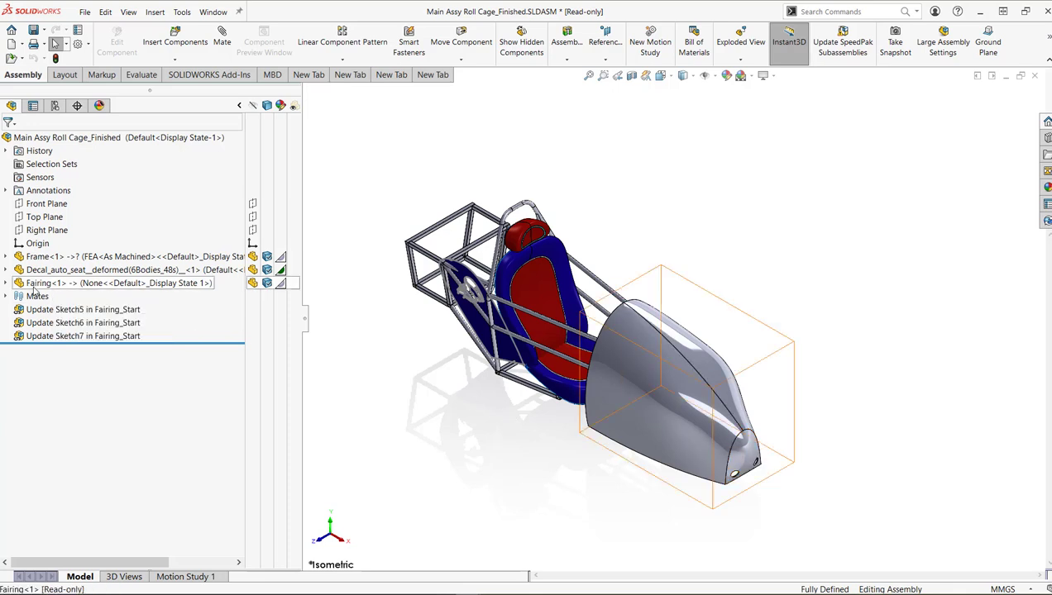
right_click(34, 286)
key("Escape")
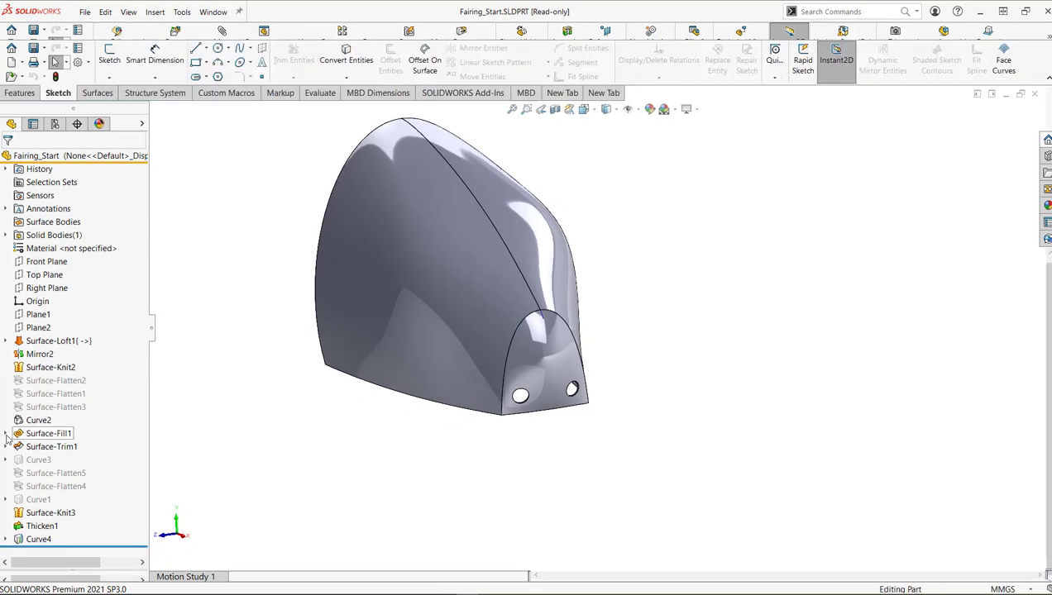
Change the 60 mm dimension of the Front Arc Control sketch under Surface-Fill1 to about 79.41 mm
left_click(5, 433)
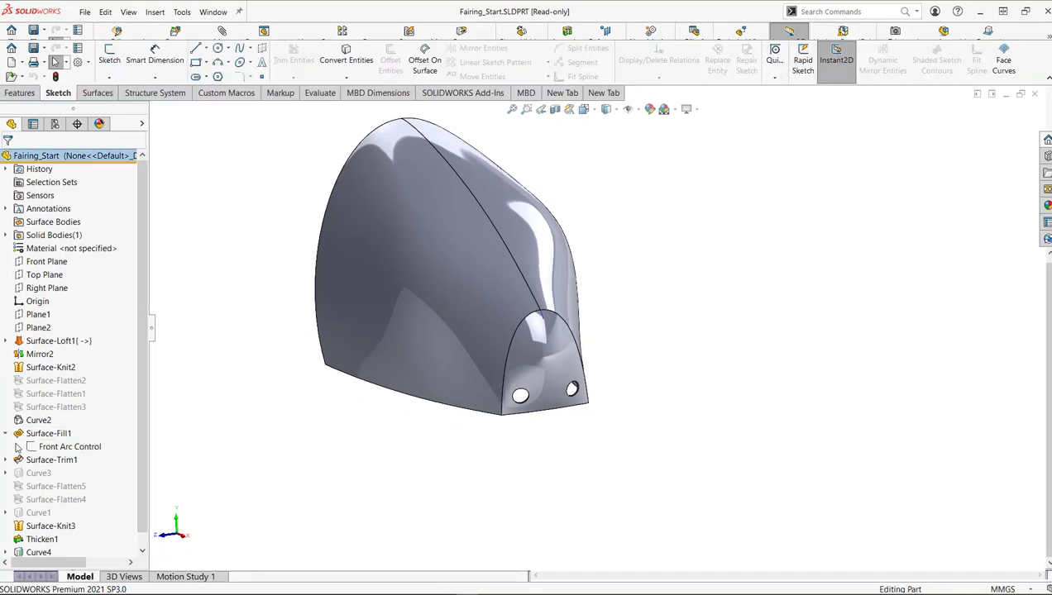
left_click(66, 446)
middle_click_drag(405, 418, 414, 434)
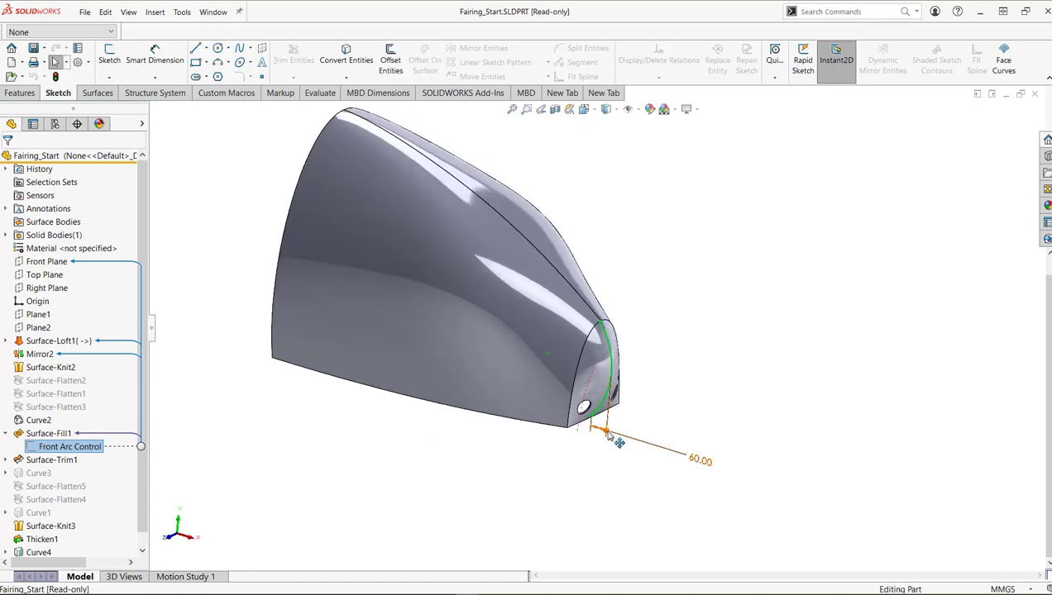
left_click_drag(619, 443, 608, 504)
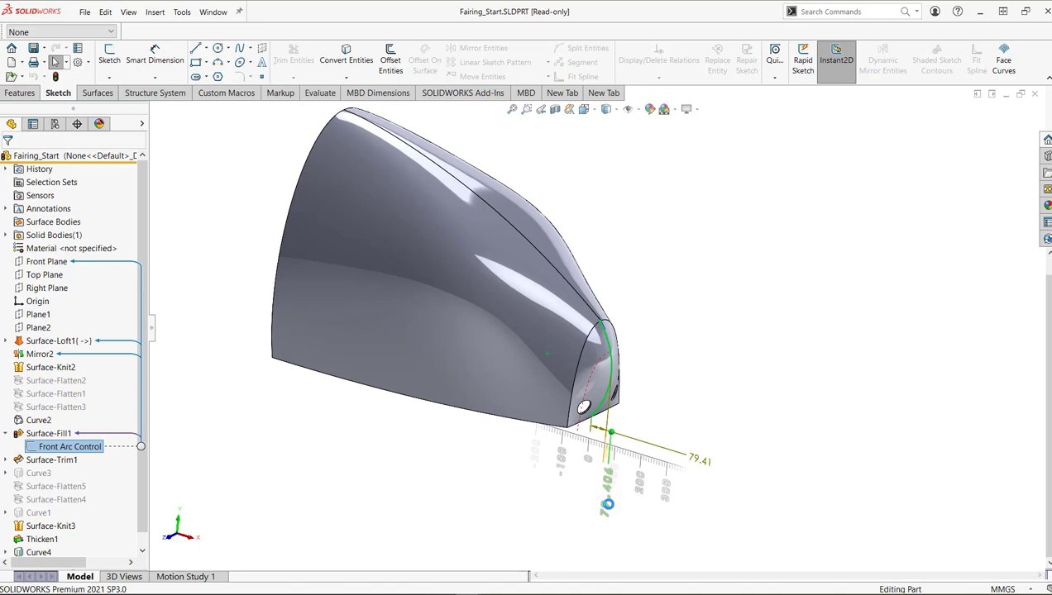
left_click_drag(607, 504, 607, 504)
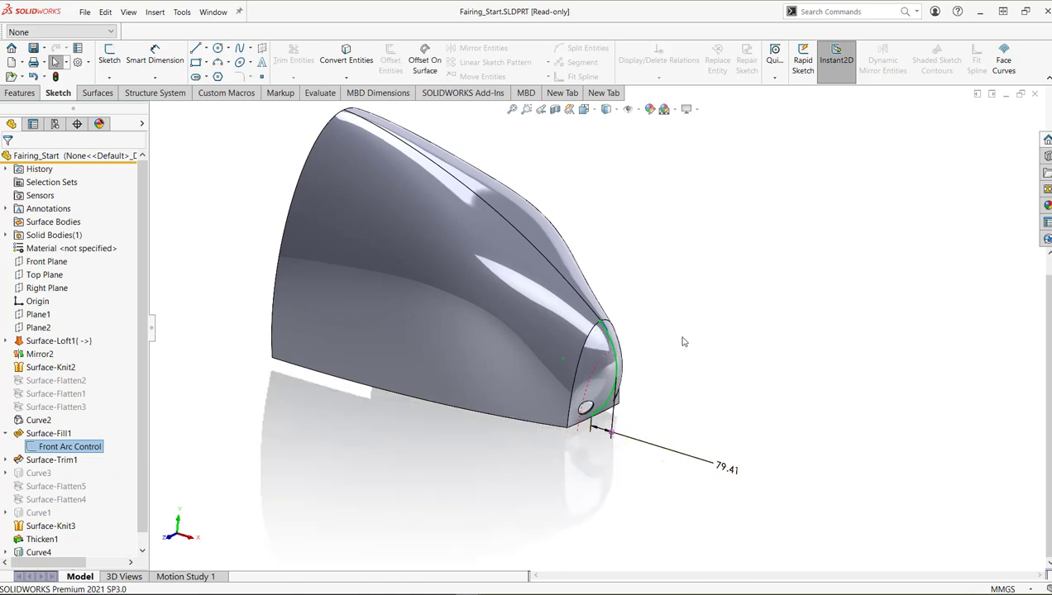
key("Escape")
Flatten the fairing's nose face with Surface Flatten, using its near lower corner vertex as the point to flatten from
middle_click_drag(592, 378, 554, 392)
scroll(66, 548, "down", 1)
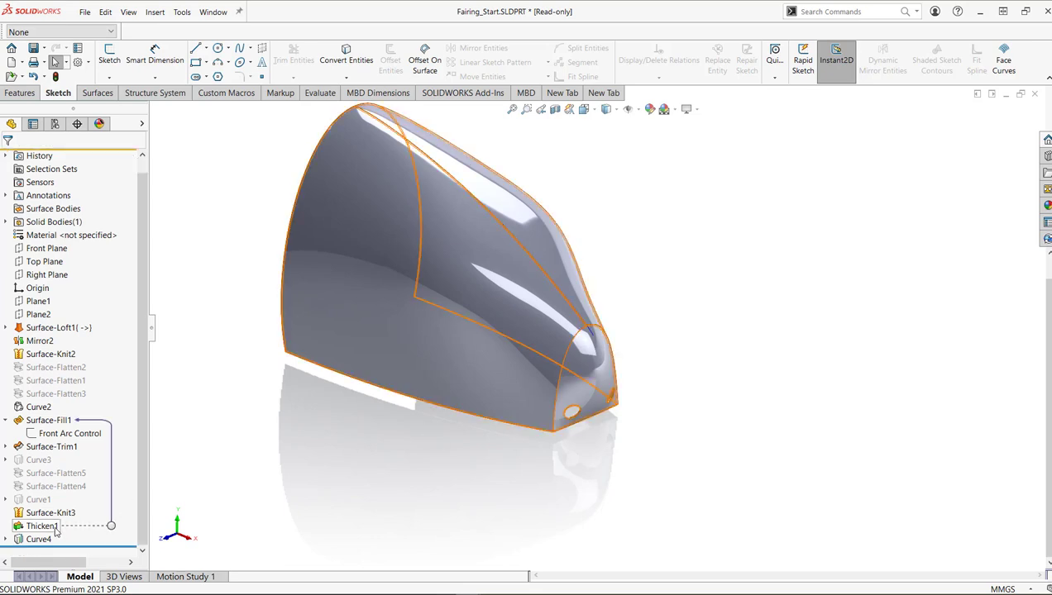
mouse_move(44, 546)
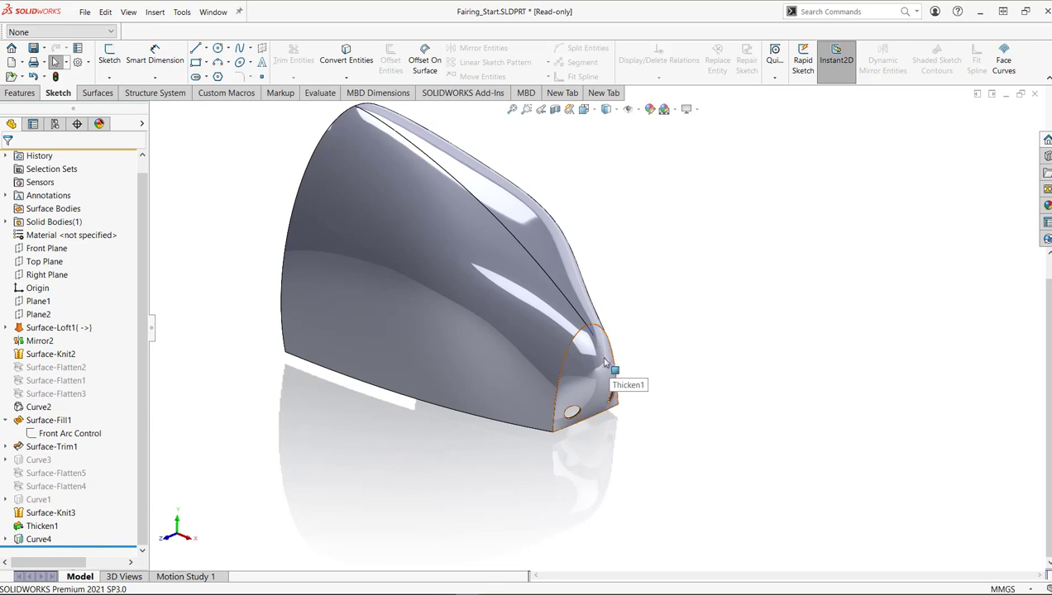
scroll(606, 382, "down", 3)
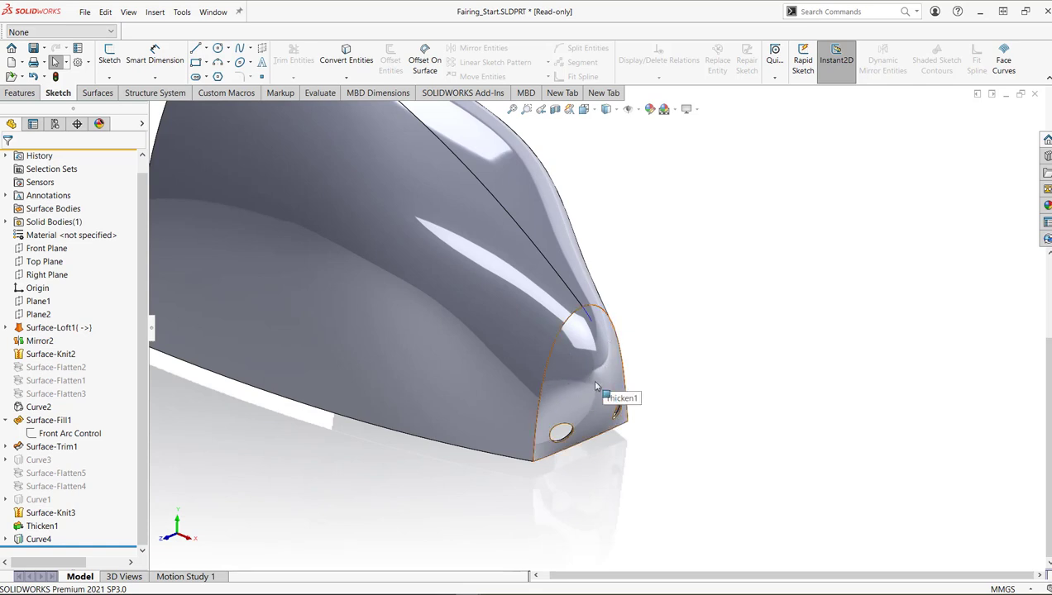
middle_click_drag(564, 355, 479, 200)
middle_click_drag(273, 158, 190, 124)
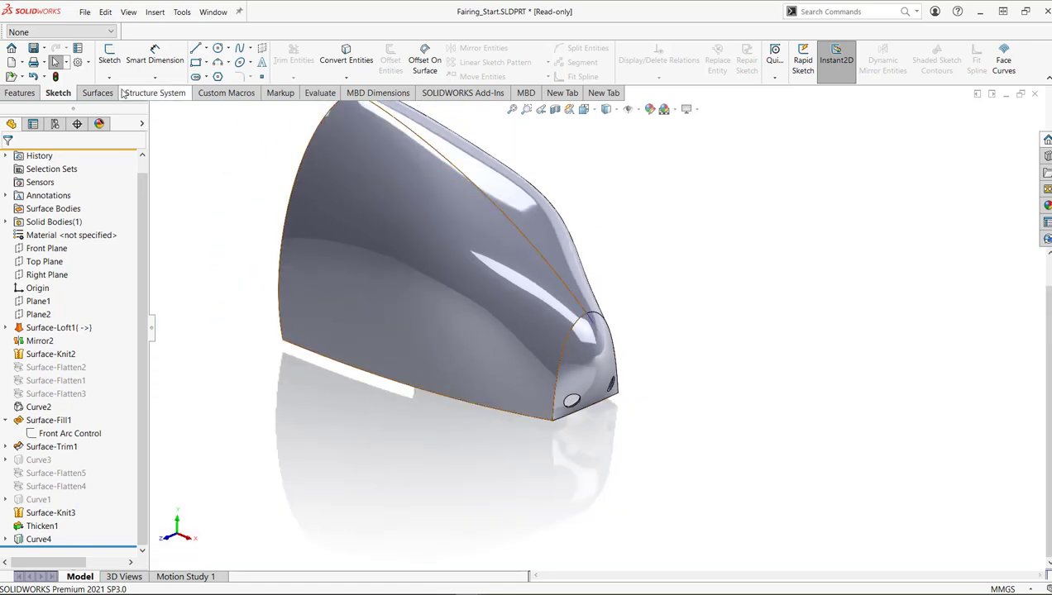
left_click(96, 92)
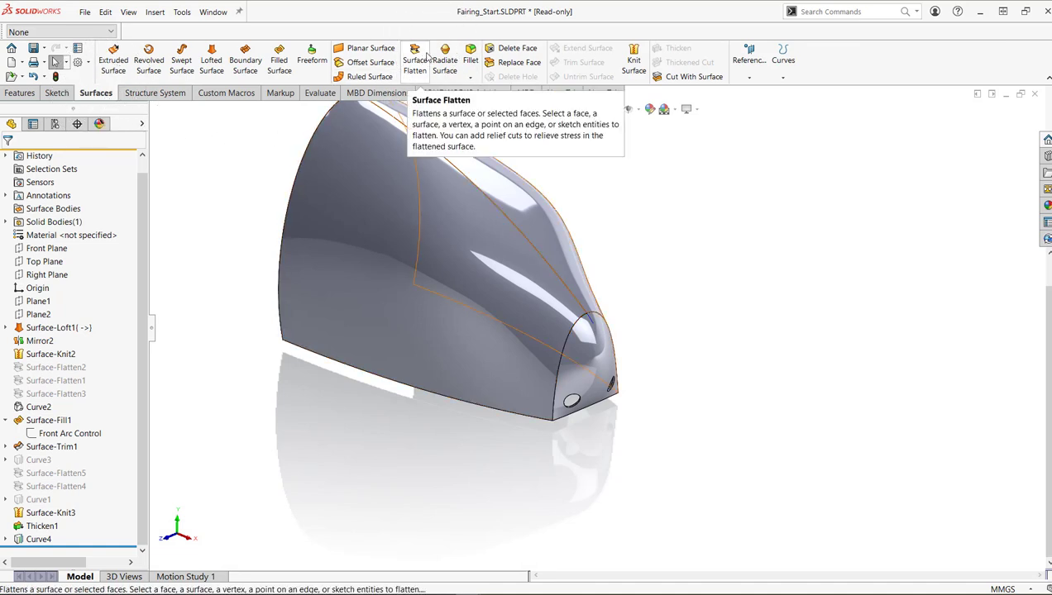
left_click(426, 58)
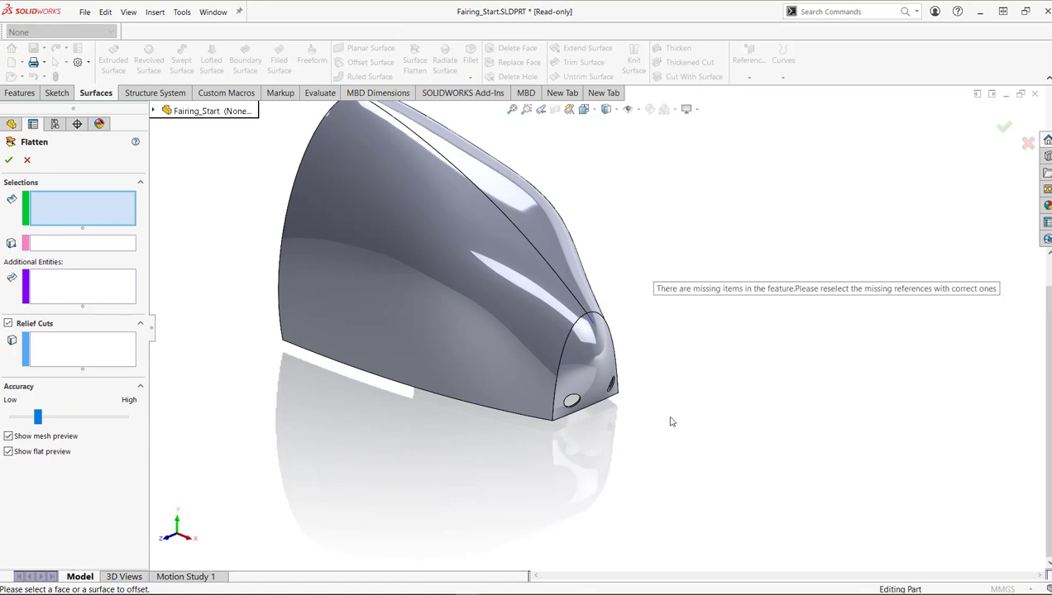
left_click(592, 368)
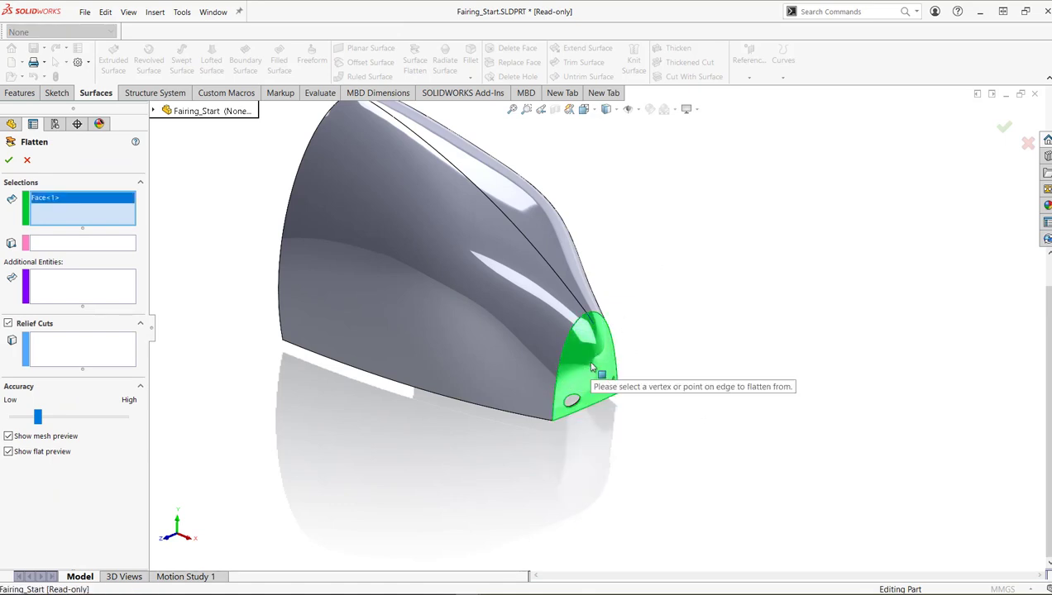
left_click(130, 247)
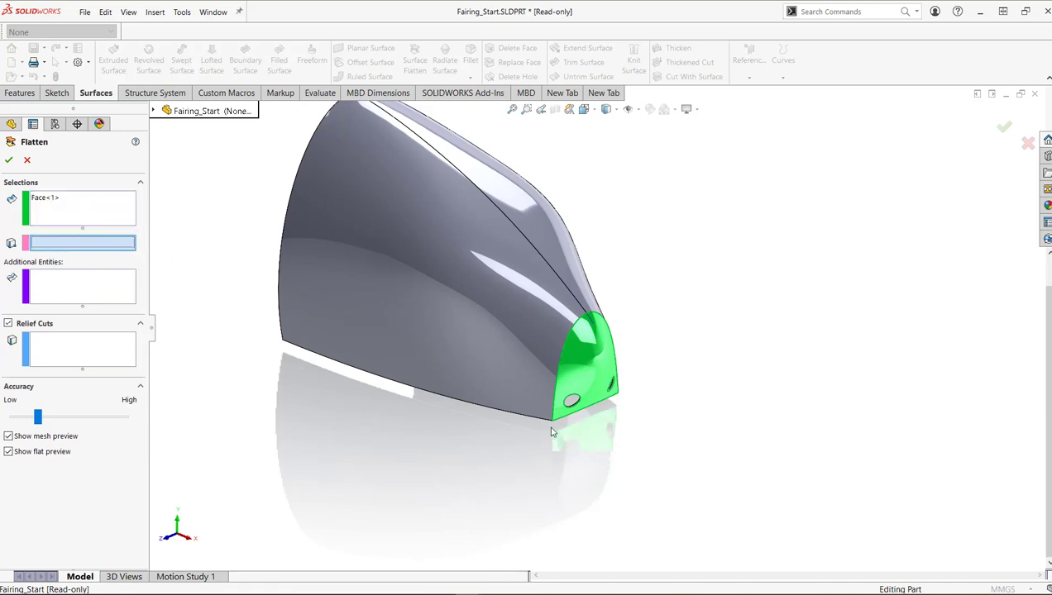
left_click(554, 423)
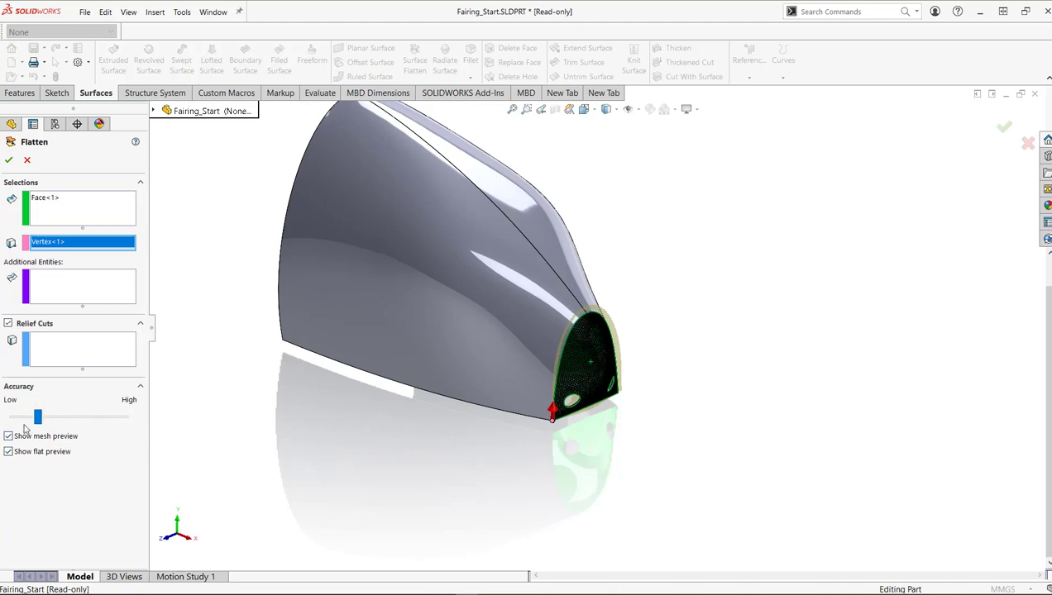
left_click(8, 159)
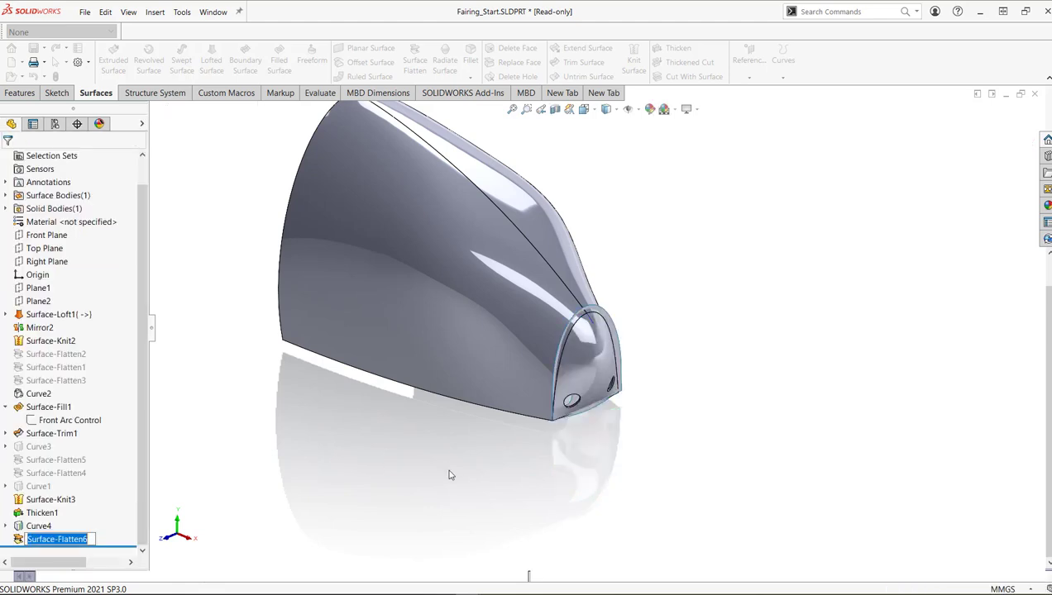
Hide the thickened fairing body, leaving the flattened nose surface displayed
left_click(487, 438)
key("Tab")
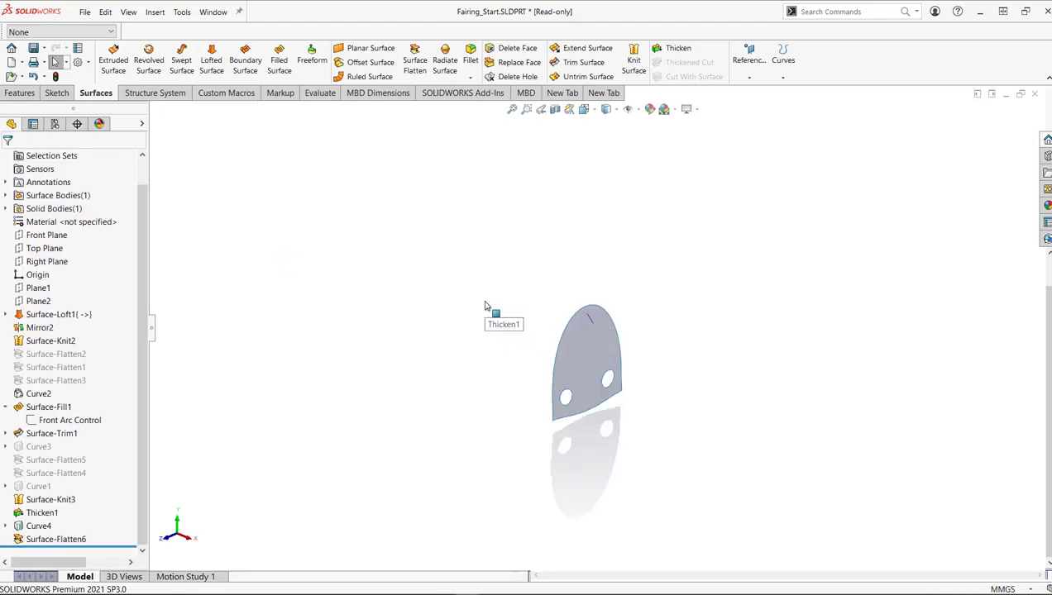
middle_click_drag(487, 307, 593, 372)
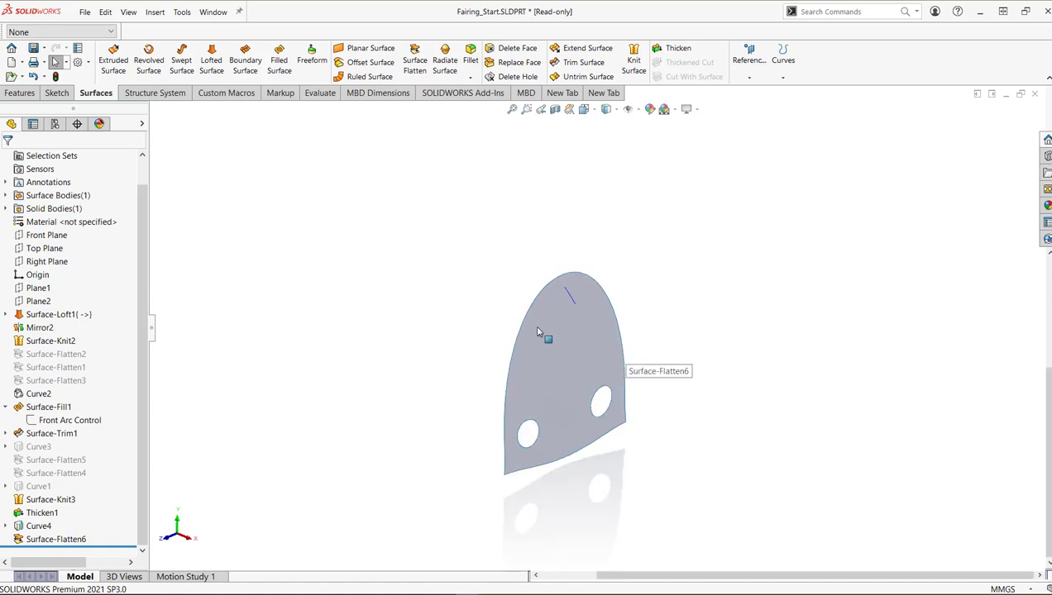
Display the deformation plot on the flattened nose surface
left_click(577, 352)
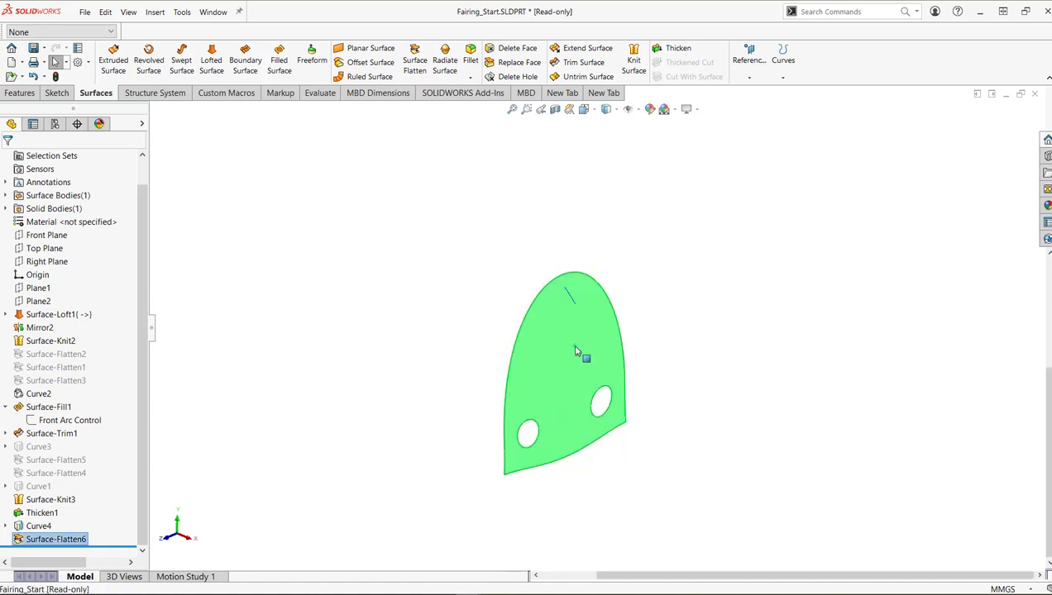
right_click(573, 340)
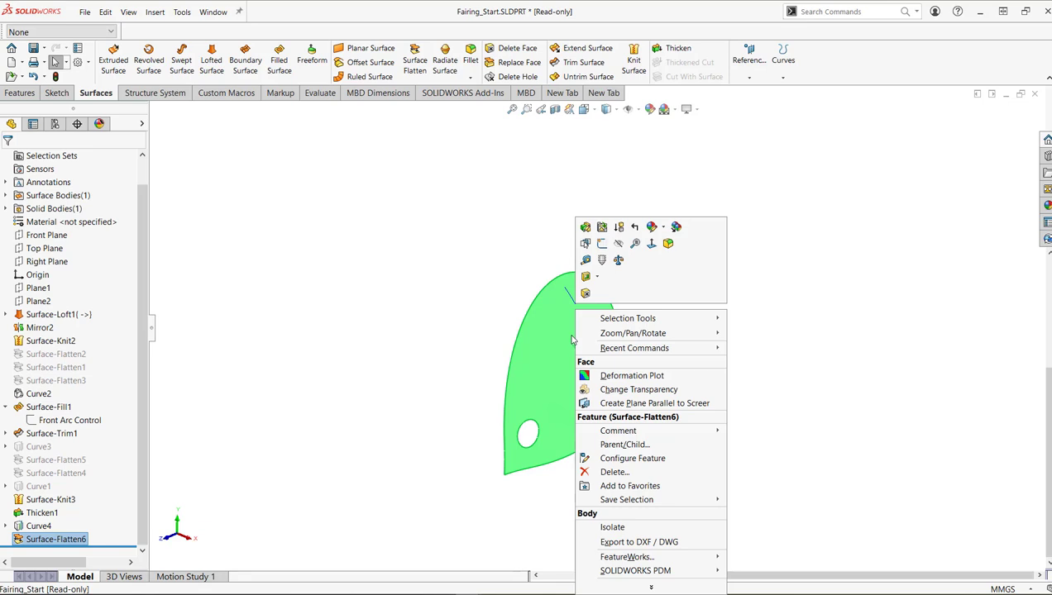
left_click(684, 378)
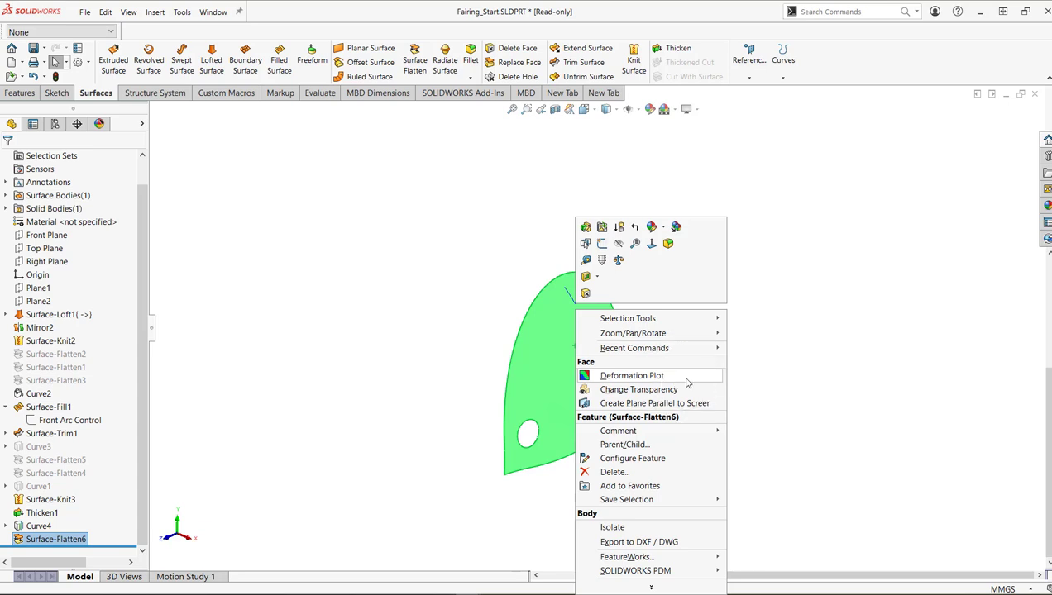
left_click(687, 382)
left_click(686, 382)
left_click(687, 383)
left_click(686, 382)
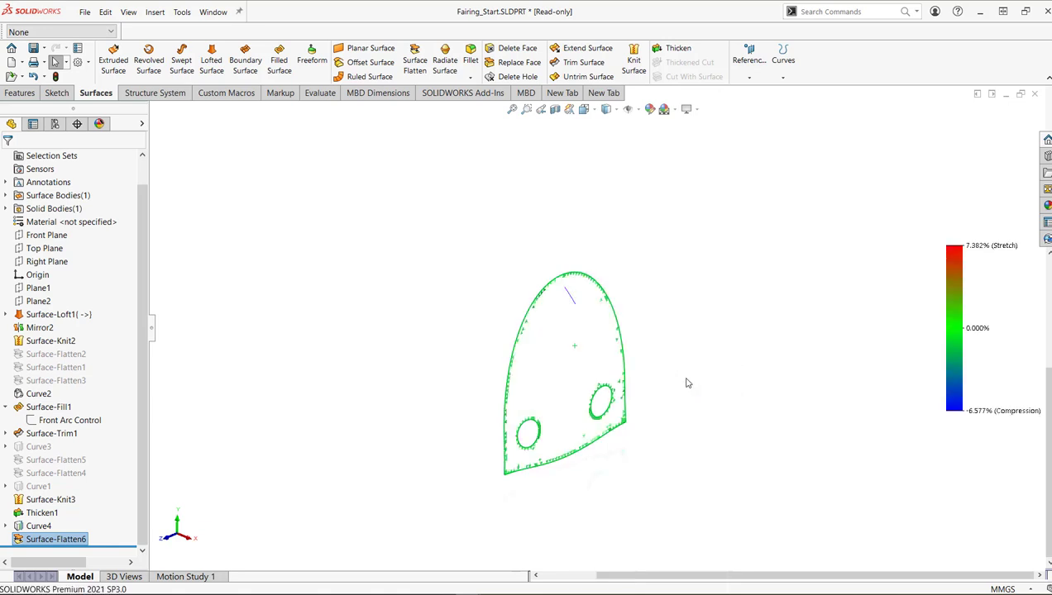
left_click(597, 367)
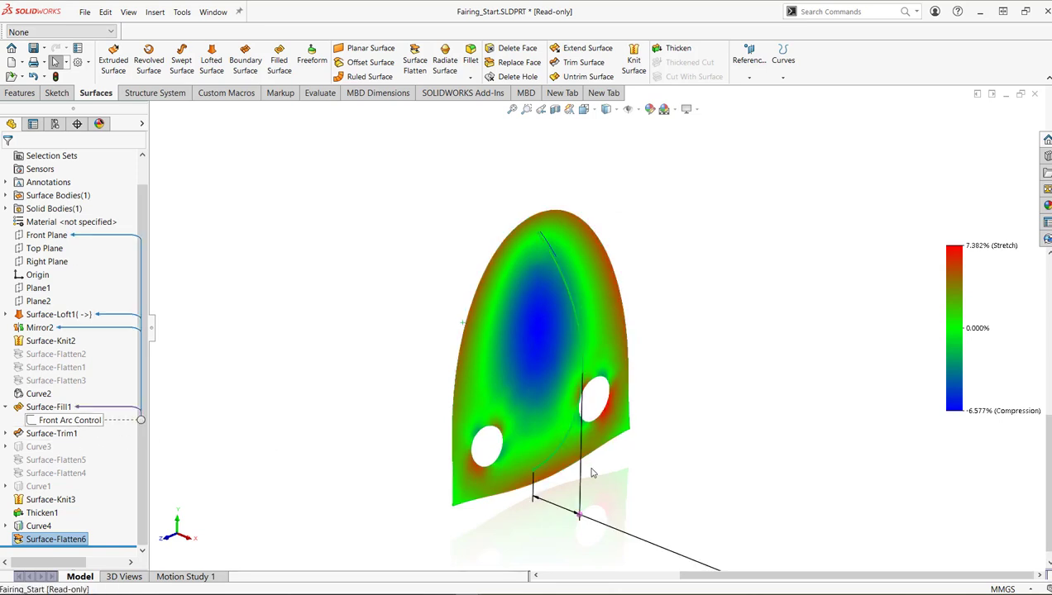
Set the Front Arc Control sketch's dimension to 85 mm and check the deformation plot of the flattened nose
scroll(591, 474, "up", 3)
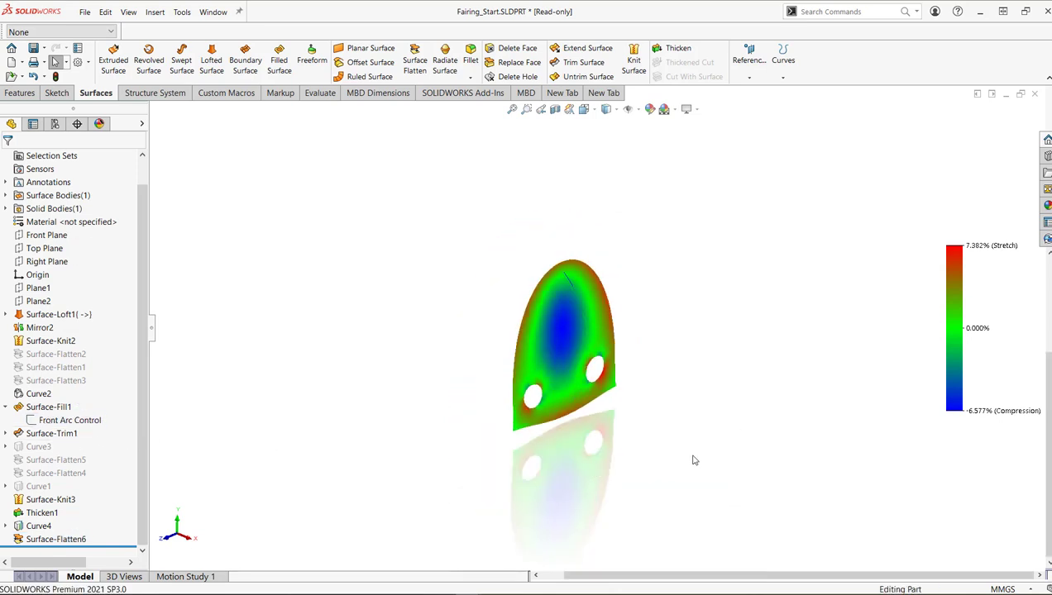
left_click(49, 423)
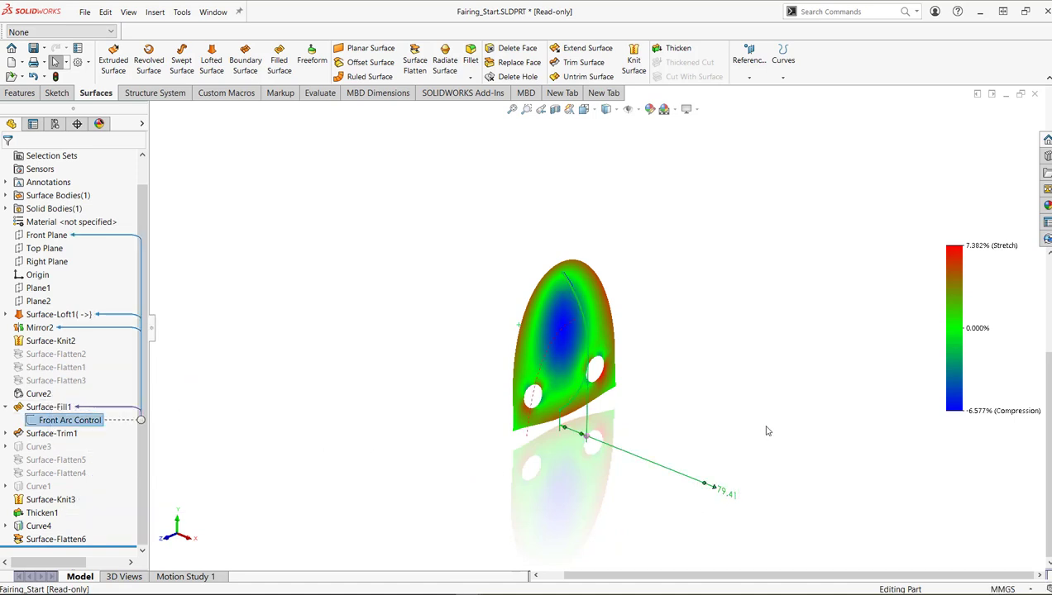
double_click(728, 493)
type("85")
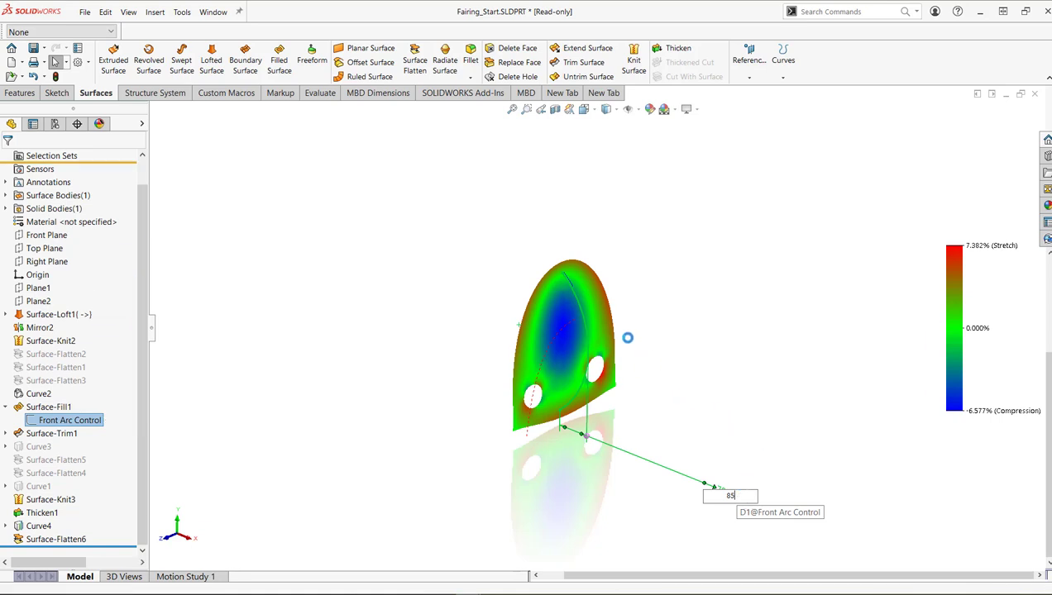
left_click(571, 326)
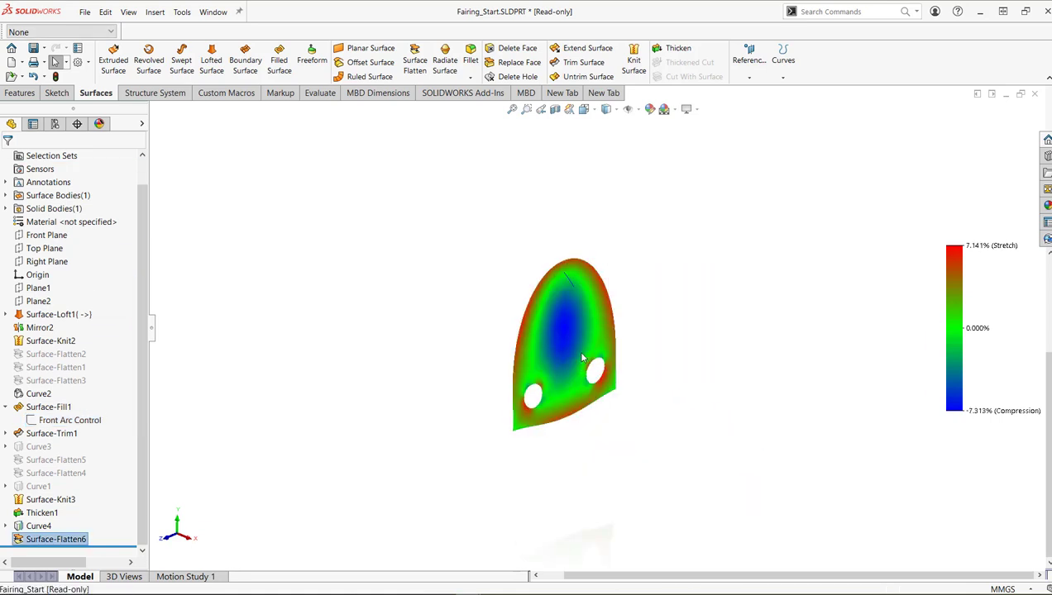
mouse_move(496, 354)
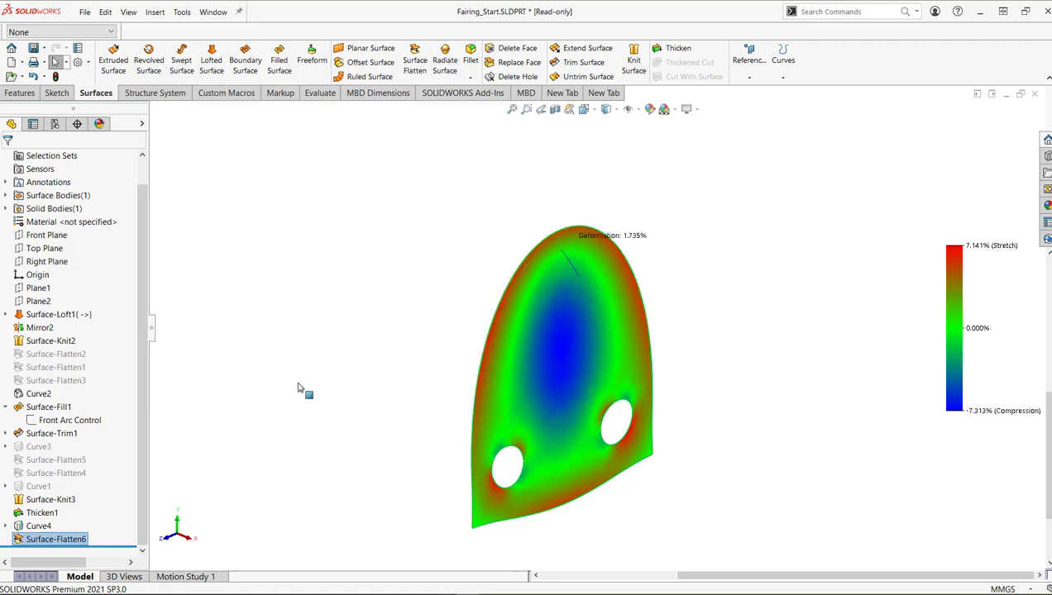
Edit the nose's flatten feature to add the short curve at the top of the face as a relief cut
right_click(65, 539)
left_click(73, 336)
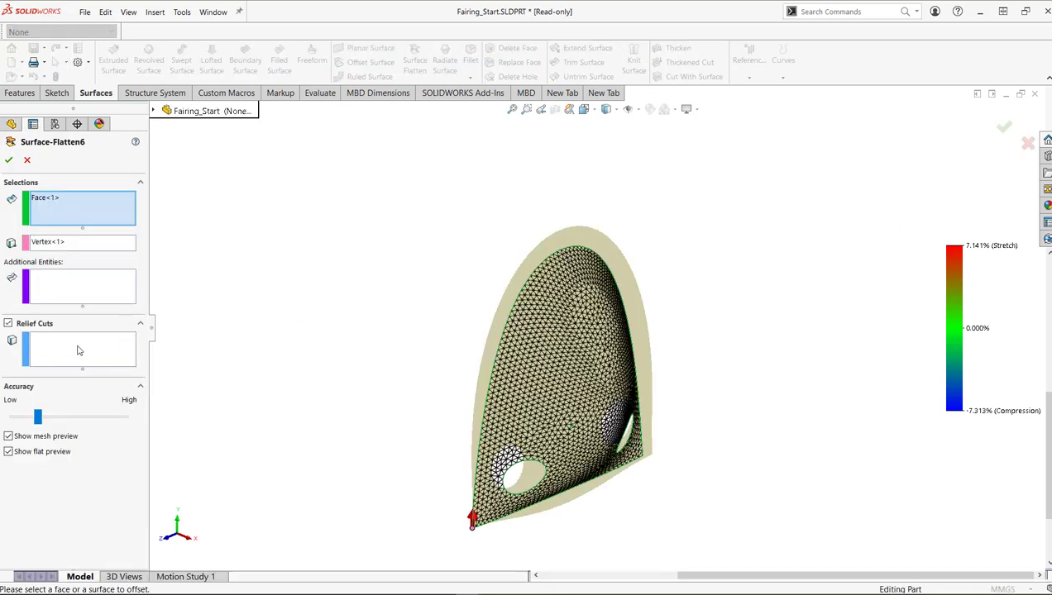
left_click(78, 349)
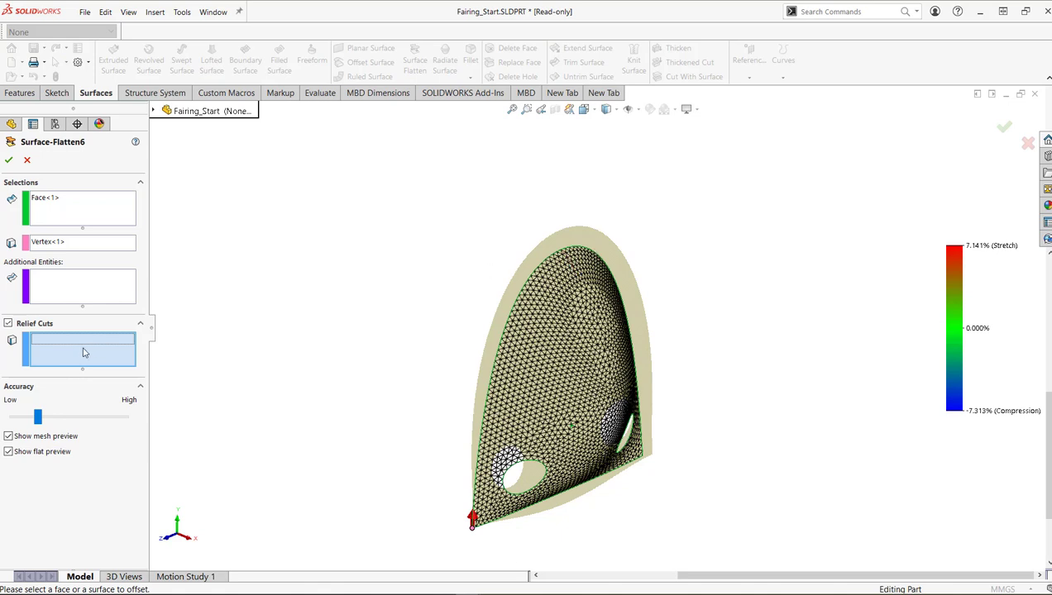
left_click(568, 262)
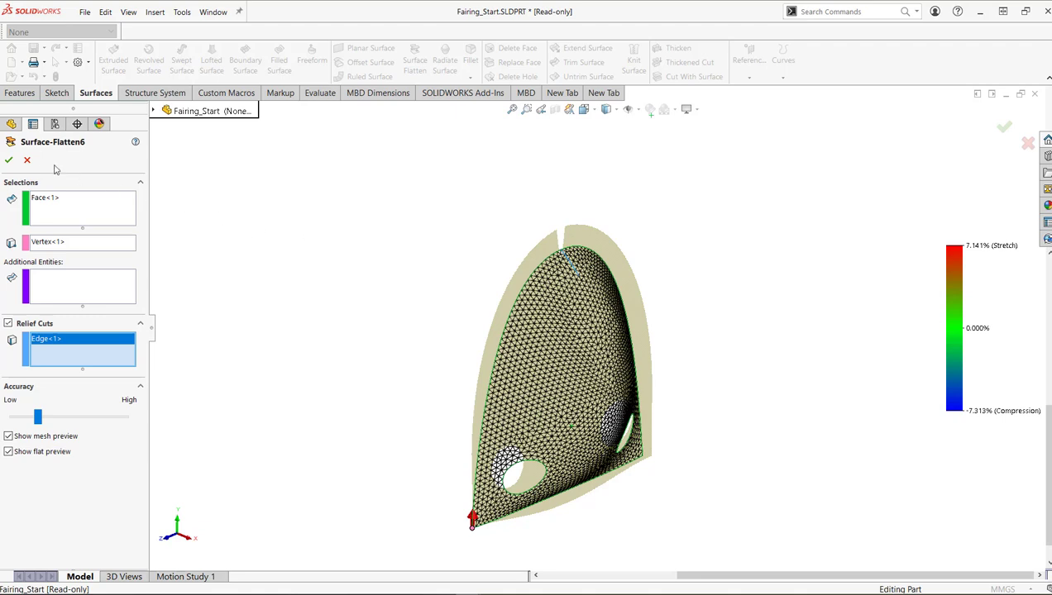
left_click(10, 161)
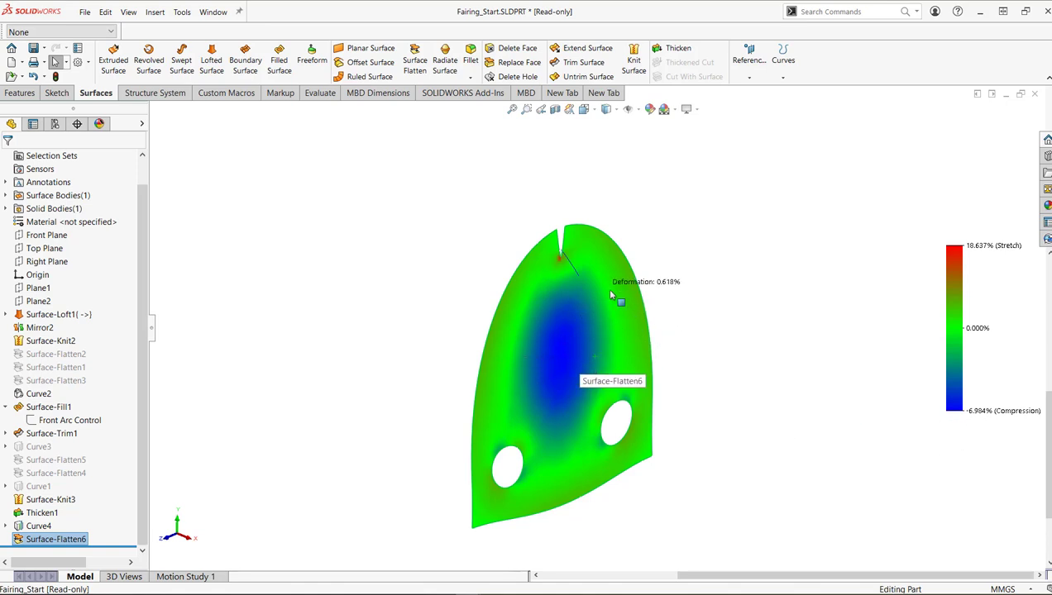
Examine the deformation plot's stretch limit and the deformation around the tip of the relief cut
left_click(965, 251)
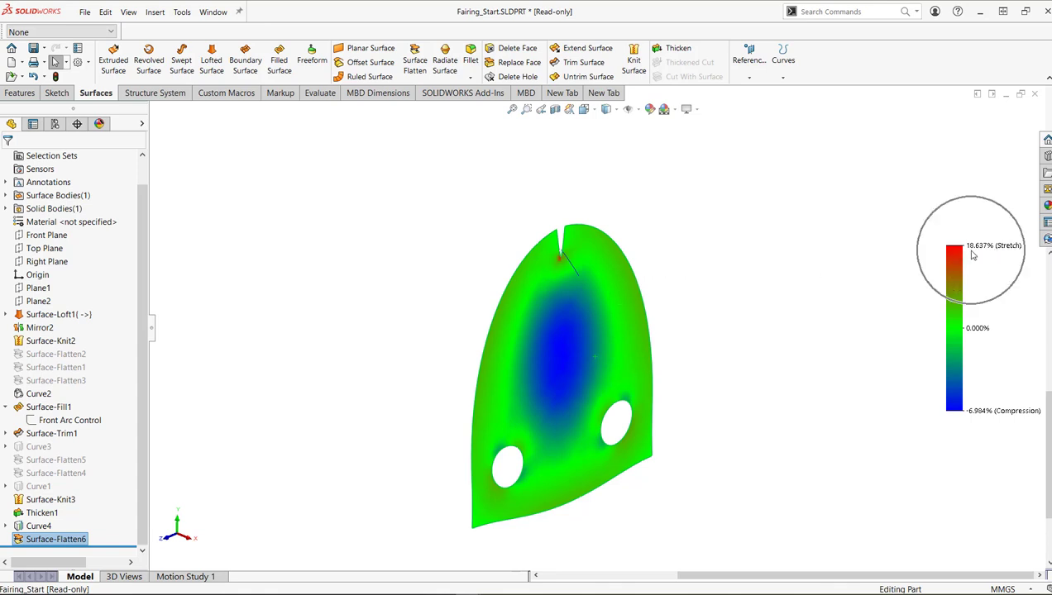
mouse_move(589, 264)
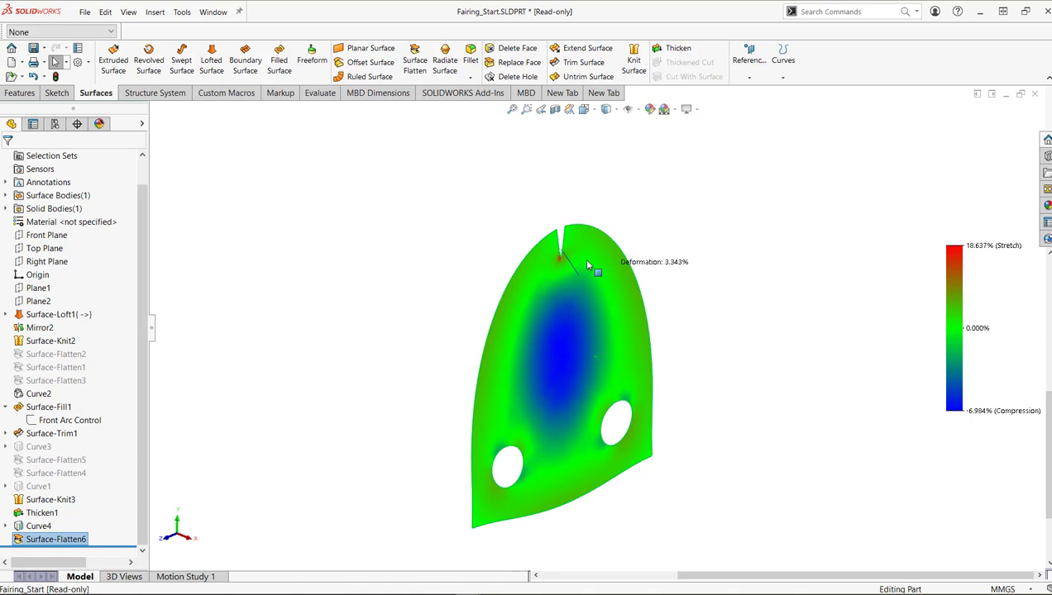
scroll(569, 277, "down", 5)
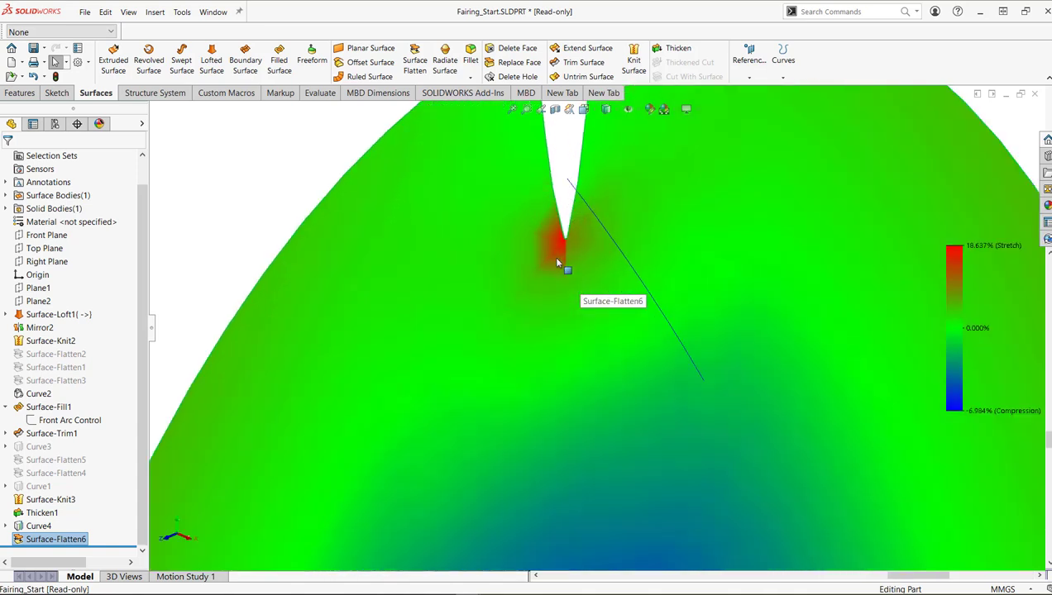
scroll(558, 263, "down", 2)
mouse_move(559, 243)
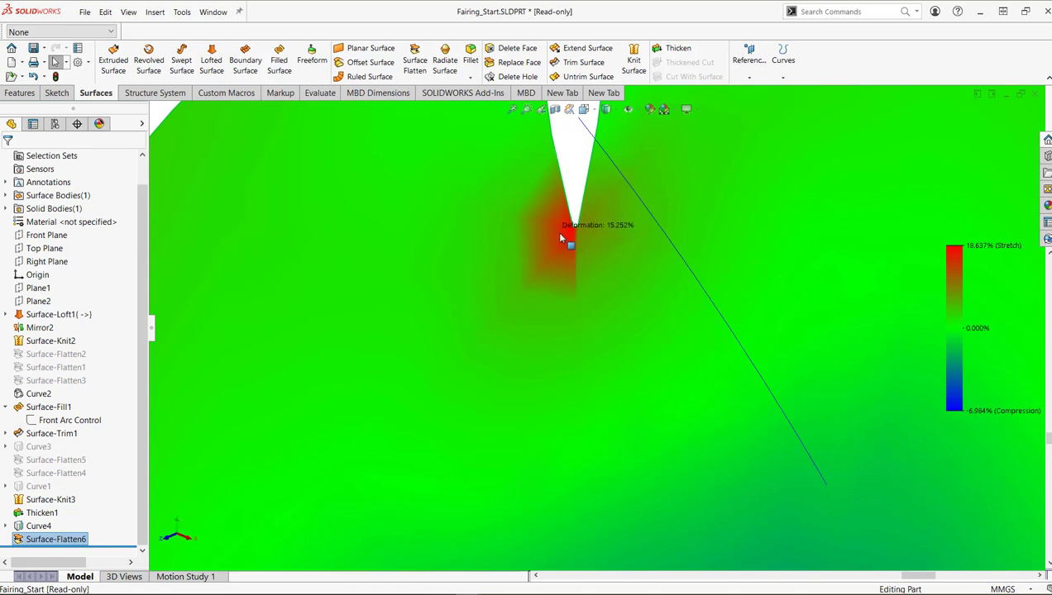
scroll(595, 281, "up", 5)
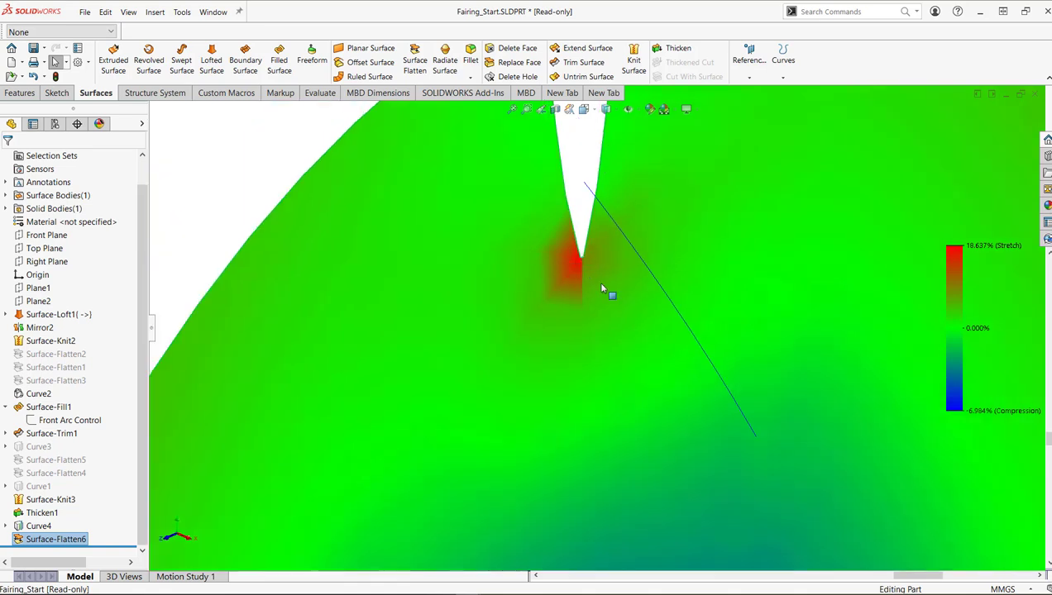
scroll(623, 346, "up", 3)
scroll(608, 335, "down", 4)
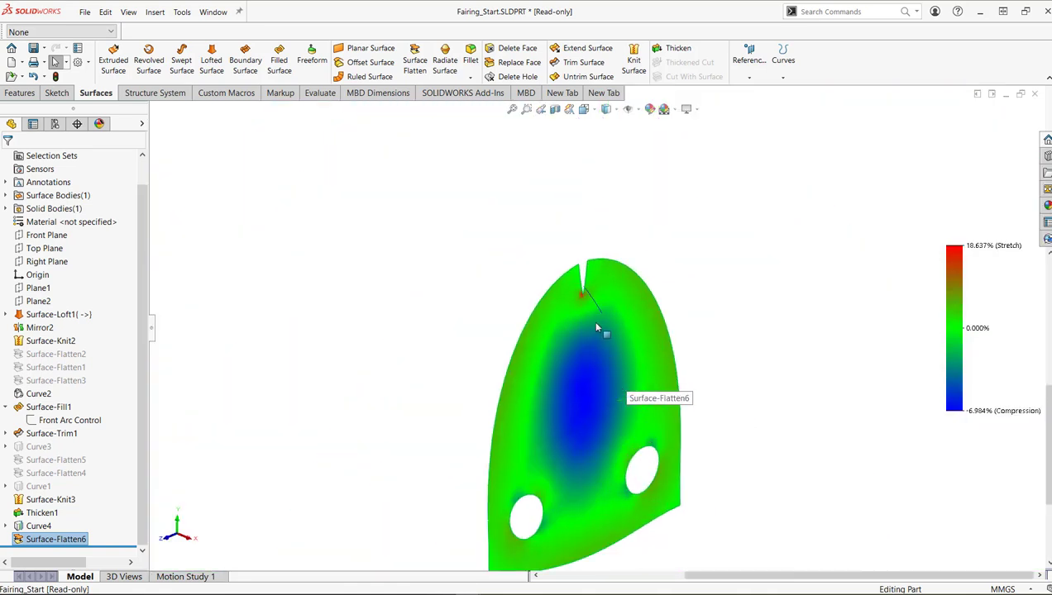
scroll(585, 276, "down", 2)
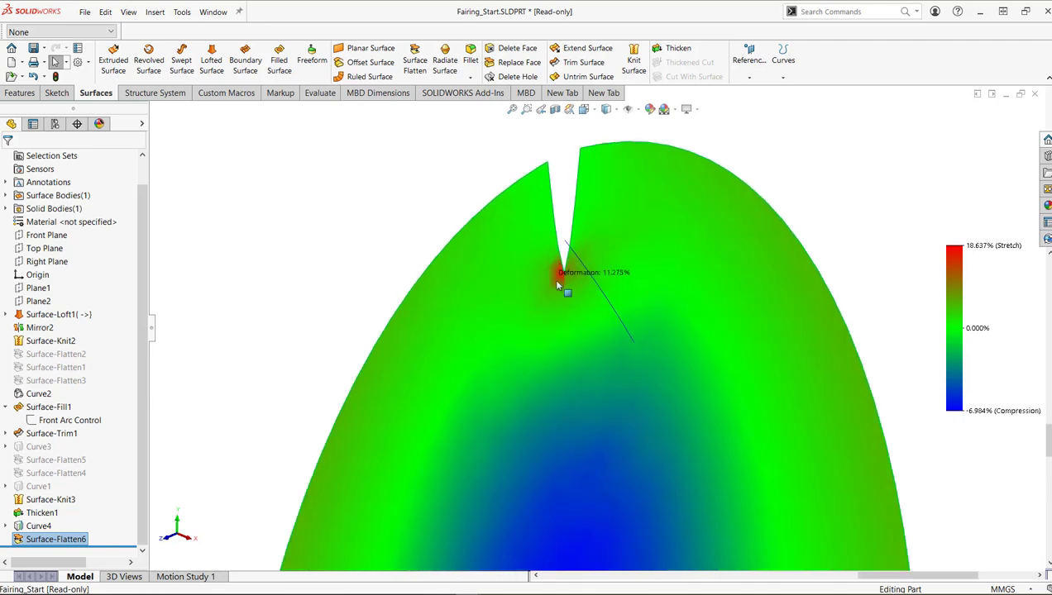
scroll(604, 356, "up", 4)
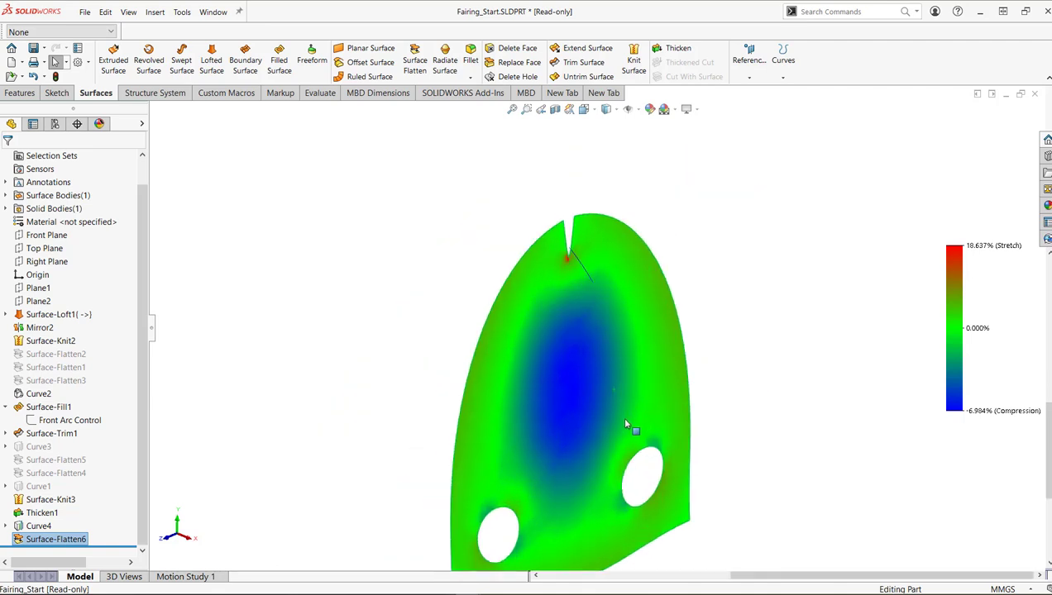
scroll(588, 319, "down", 3)
mouse_move(574, 296)
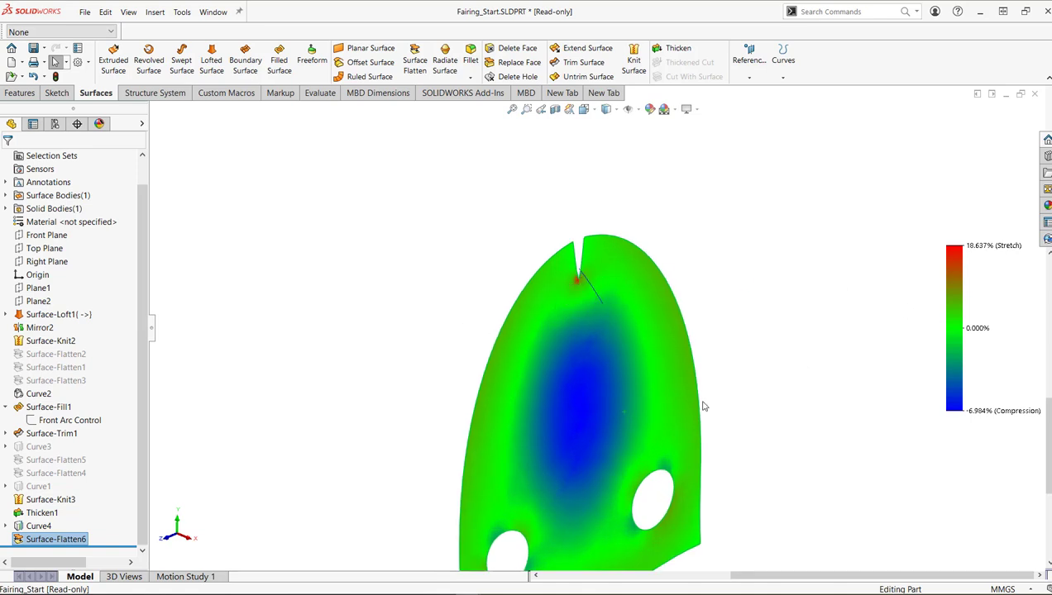
Edit the nose's flatten feature with the relief cut, raising its mesh accuracy by one increment towards High
middle_click_drag(661, 406, 626, 437)
scroll(646, 361, "down", 3)
scroll(647, 361, "up", 2)
mouse_move(596, 327)
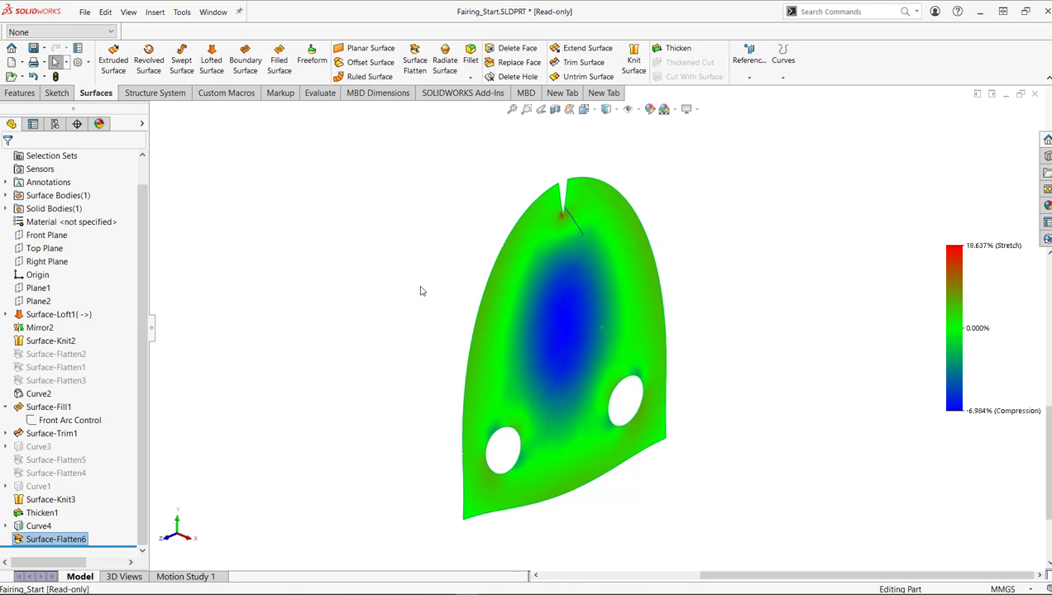
mouse_move(558, 215)
right_click(62, 539)
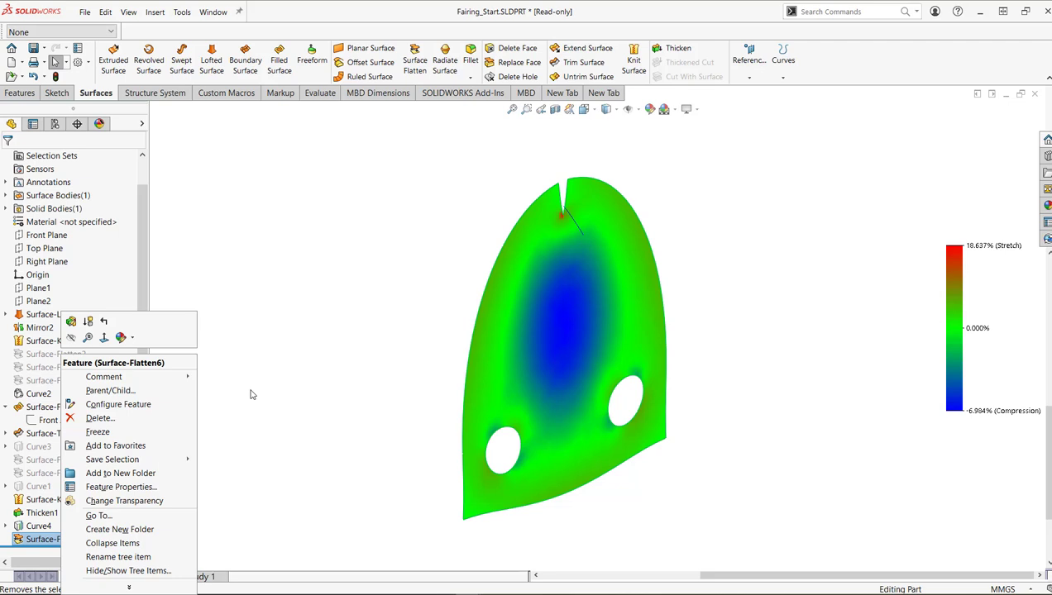
left_click(71, 323)
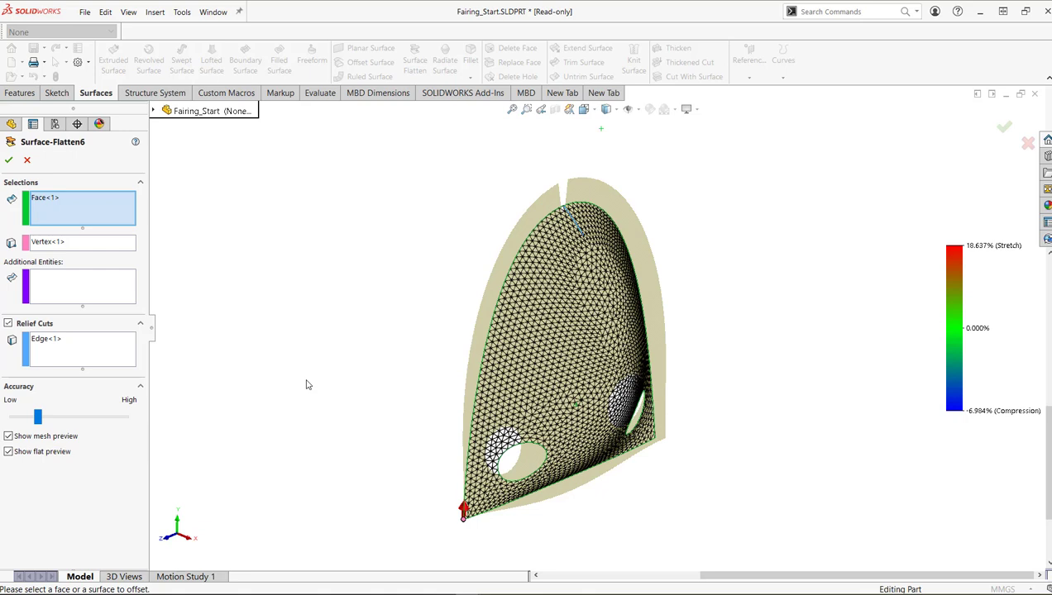
left_click(54, 421)
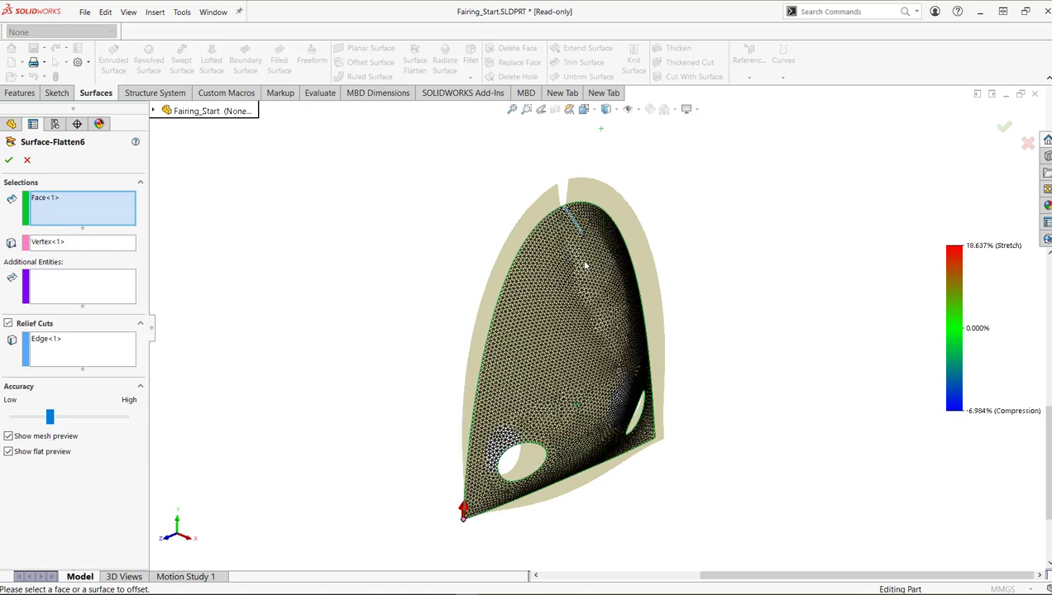
left_click(9, 161)
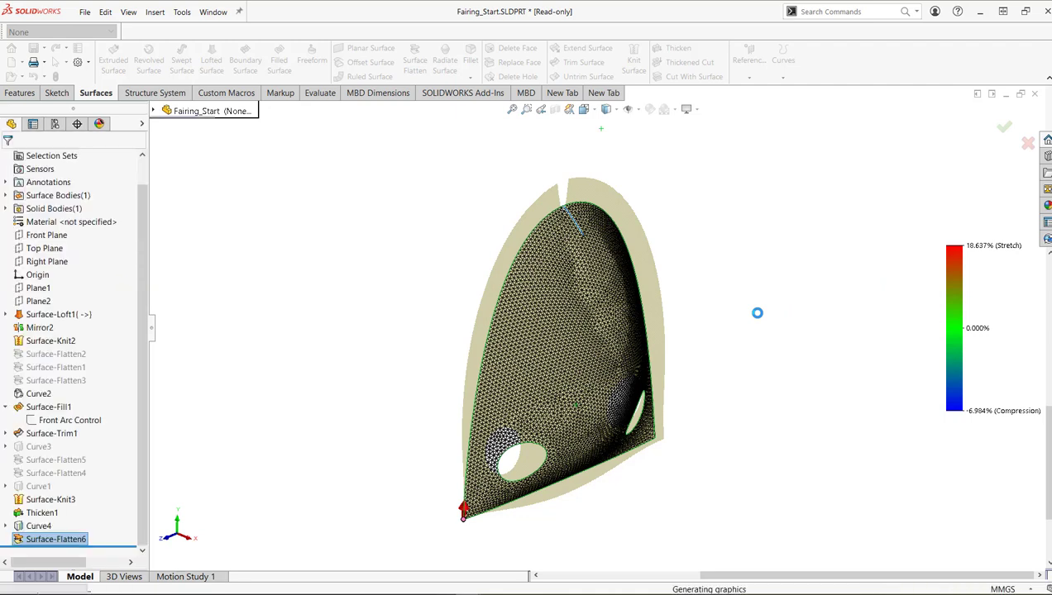
Examine the refined deformation plot's stretch and compression limits, the relief cut's tip and the areas around the two holes
left_click(974, 256)
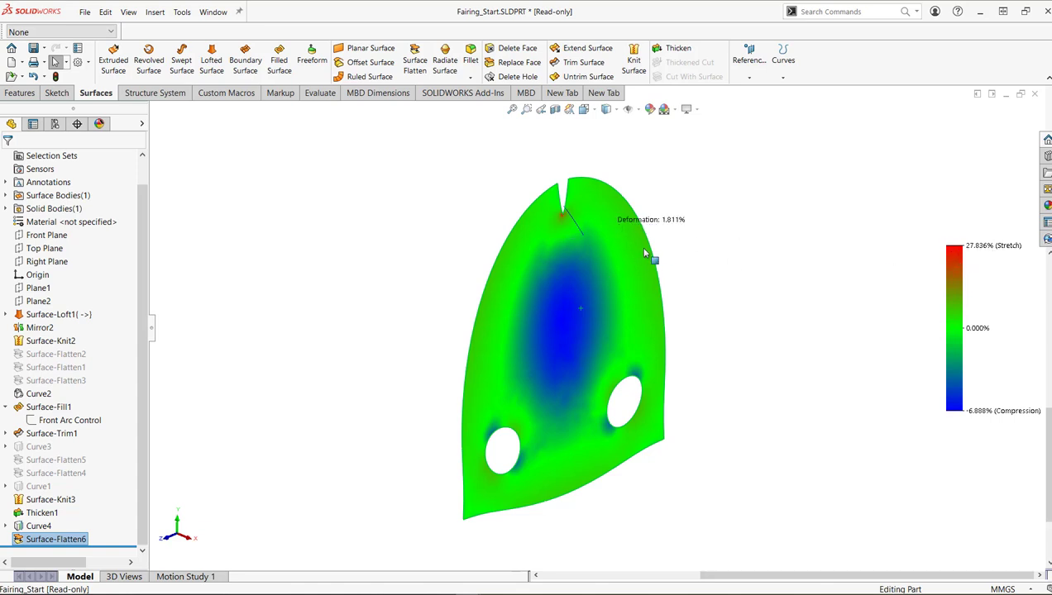
scroll(463, 243, "down", 5)
scroll(418, 211, "down", 4)
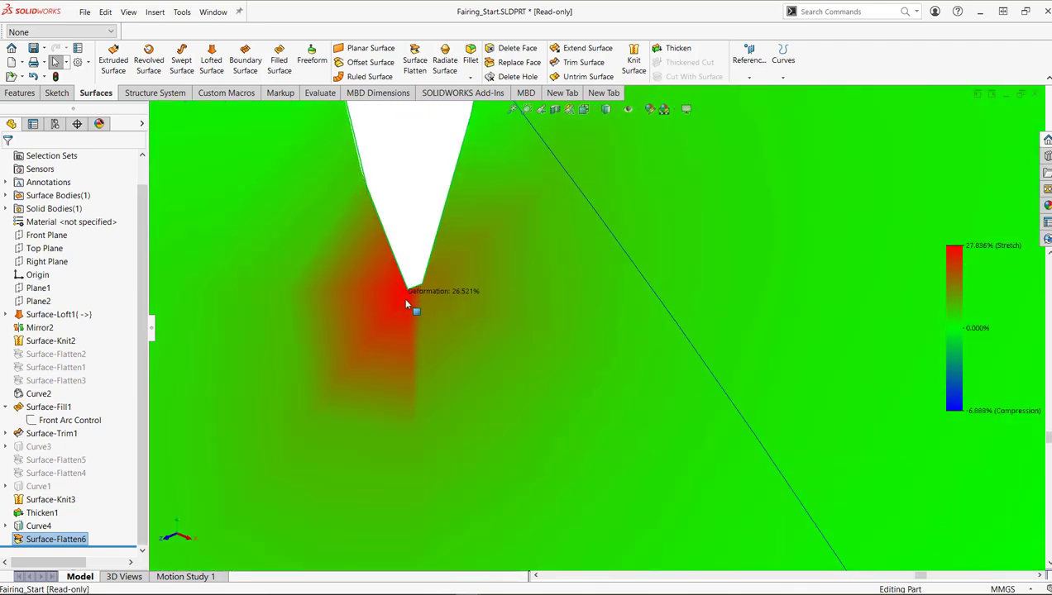
key("Right")
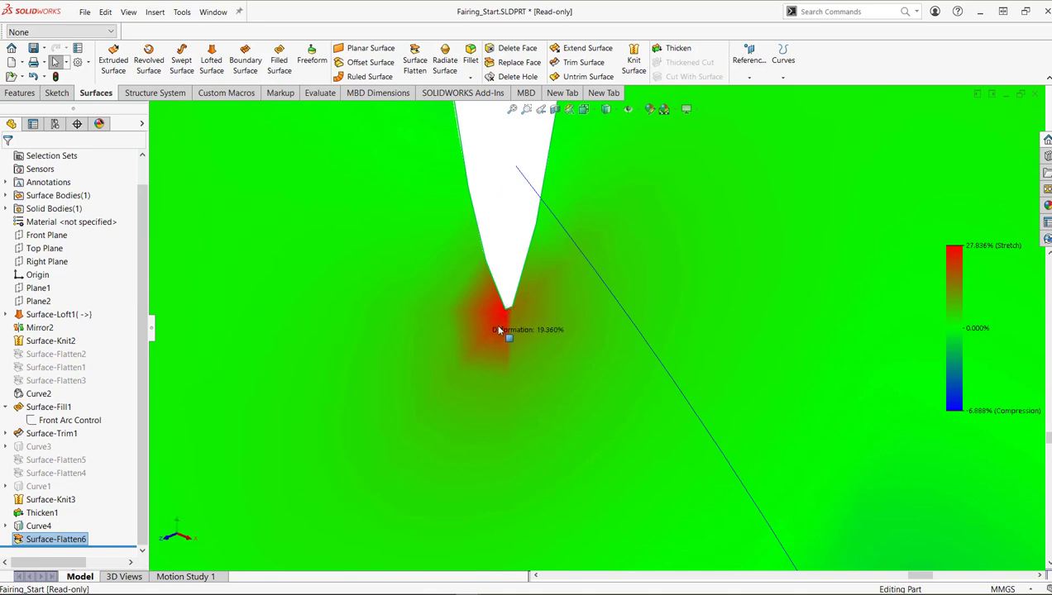
scroll(523, 338, "up", 3)
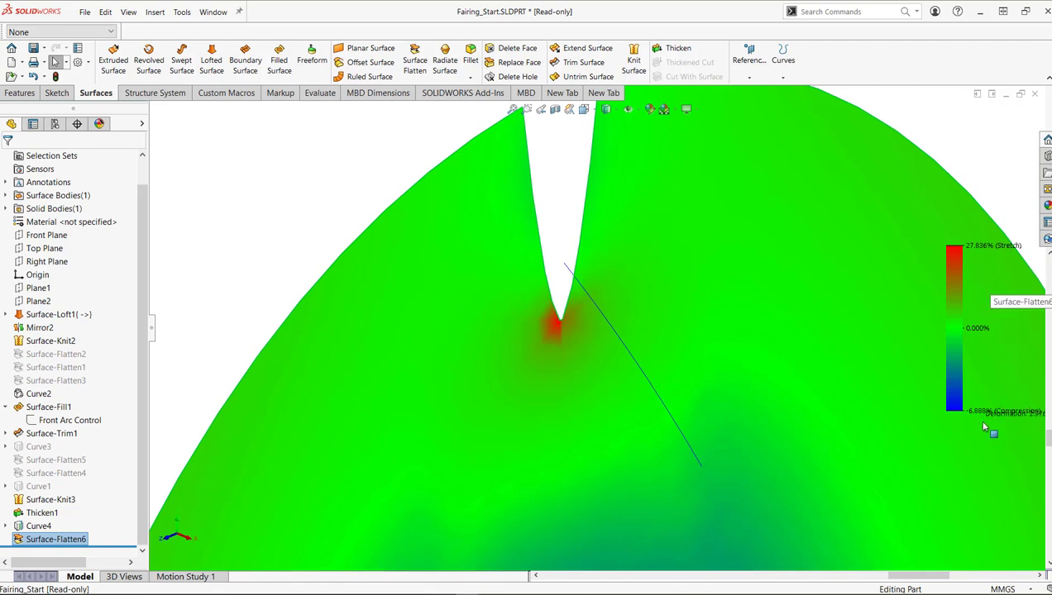
scroll(885, 435, "up", 5)
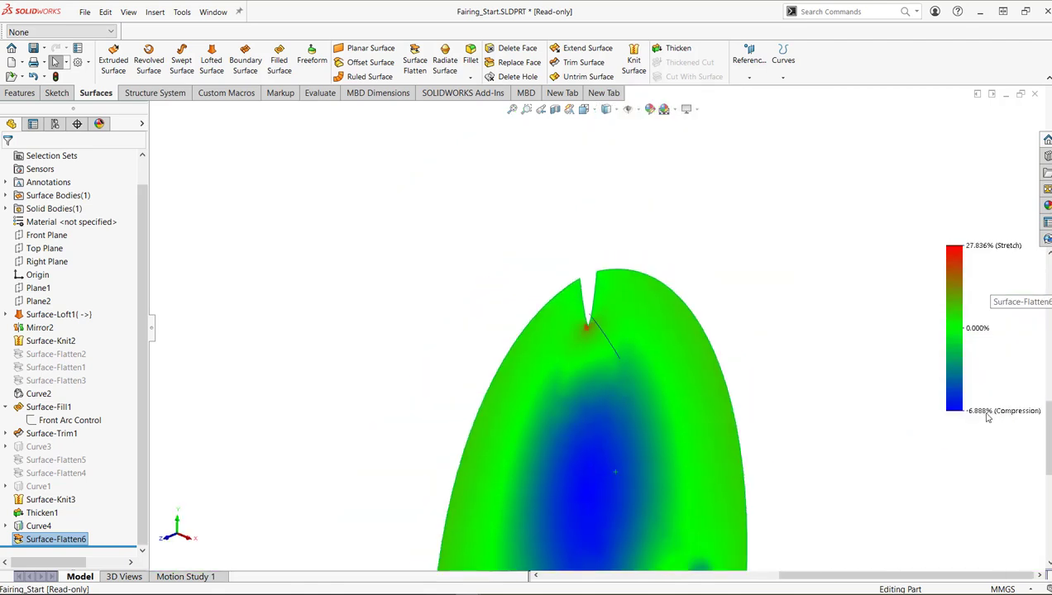
scroll(661, 422, "up", 3)
scroll(626, 452, "down", 2)
scroll(629, 451, "up", 2)
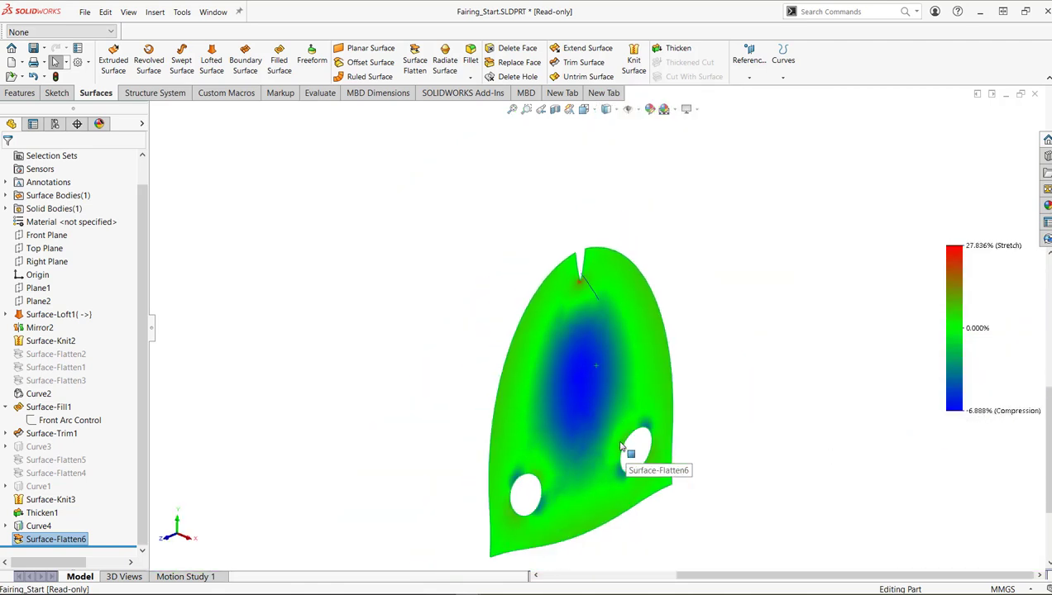
scroll(606, 422, "down", 4)
scroll(594, 394, "up", 3)
middle_click_drag(587, 293, 813, 308)
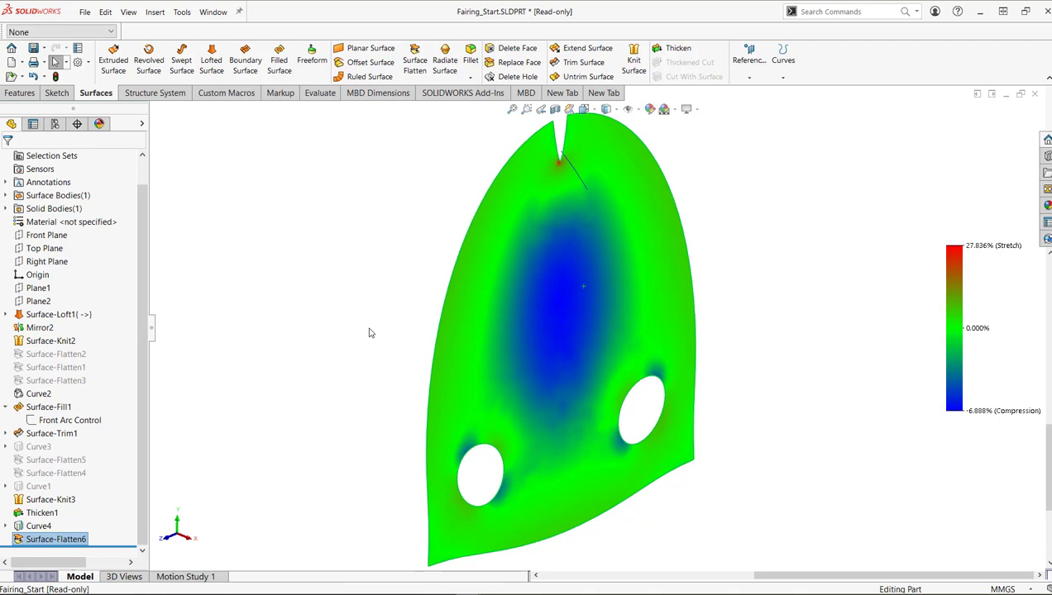
Switch to Chrome and look through the ExactFlat home page down to its Rhino 3D, Standard and Professional flattening products
key("alt+Tab")
key("alt+Tab")
key("alt+Tab")
key("alt+Tab")
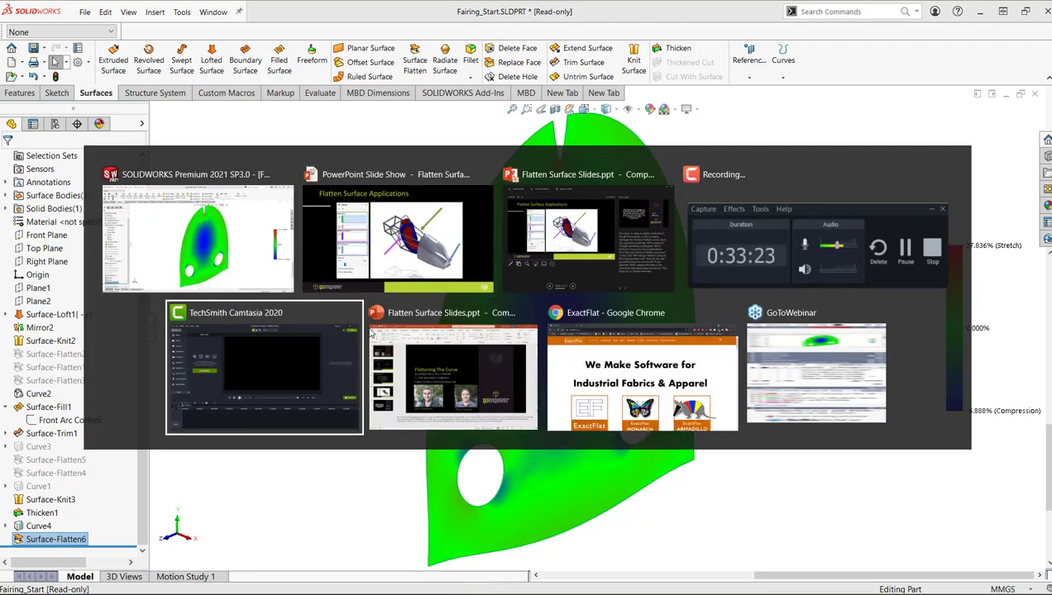
key("alt+Tab")
key("alt+Tab")
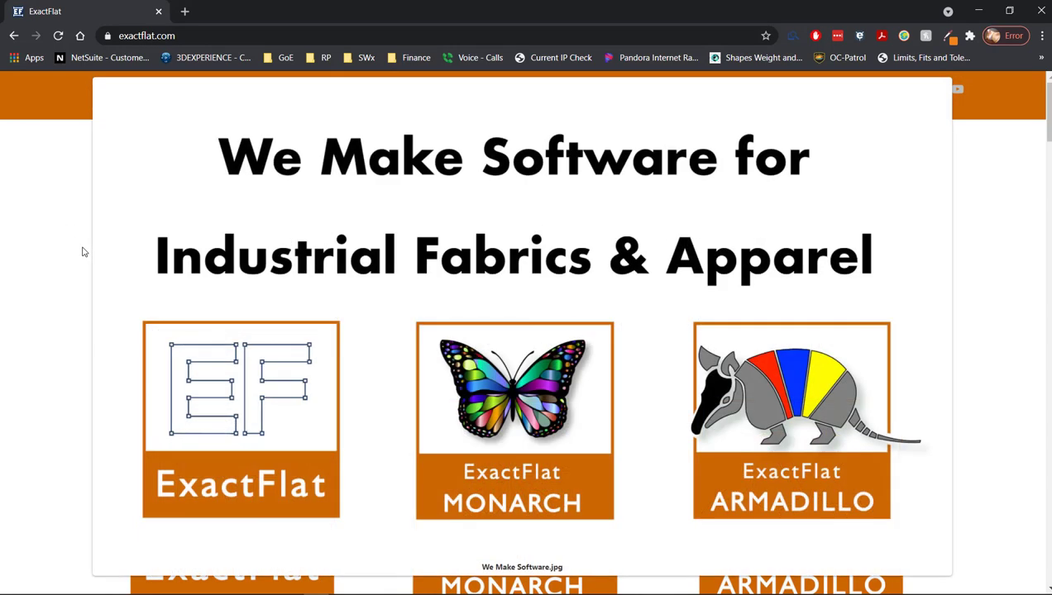
scroll(1043, 315, "down", 2)
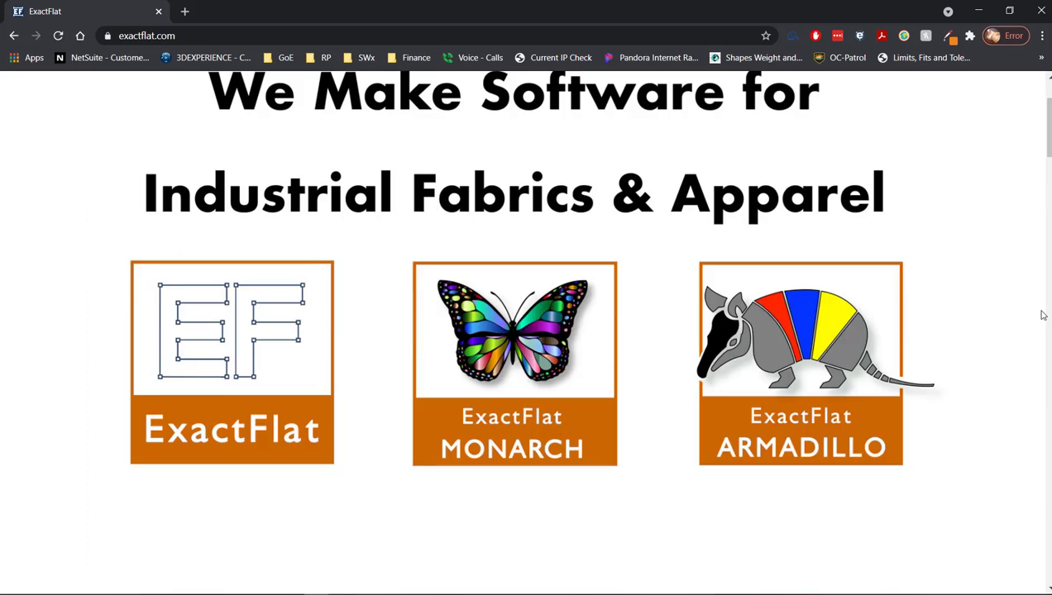
scroll(1043, 315, "down", 10)
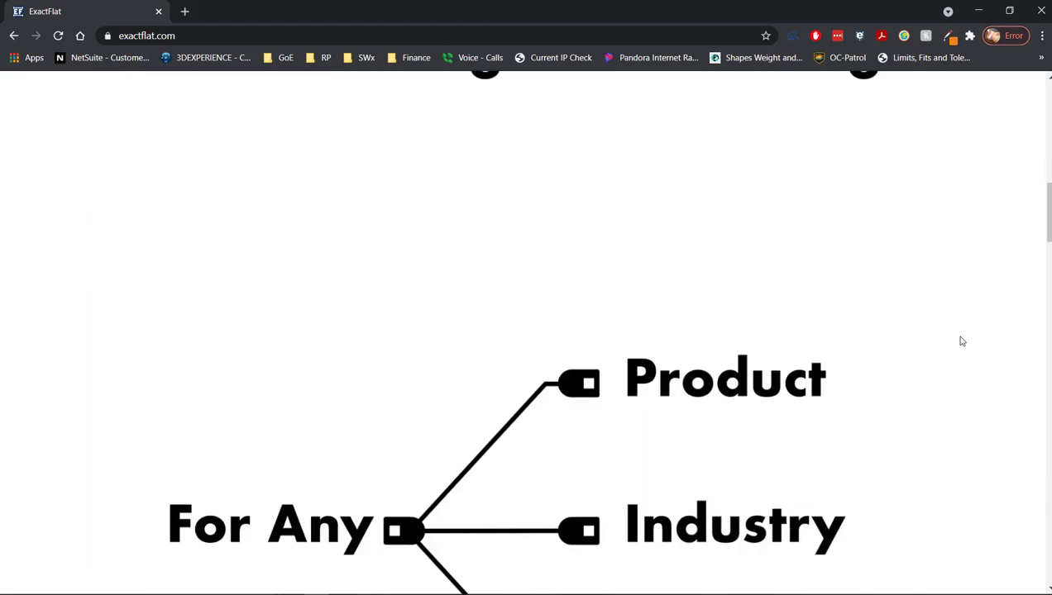
scroll(962, 341, "down", 12)
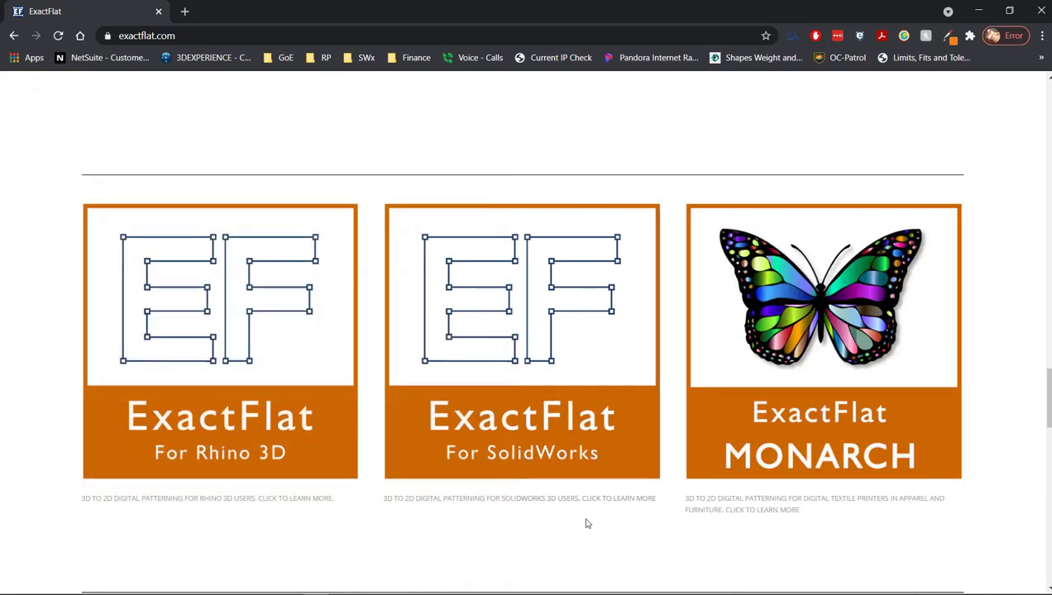
scroll(592, 521, "down", 3)
scroll(957, 354, "down", 9)
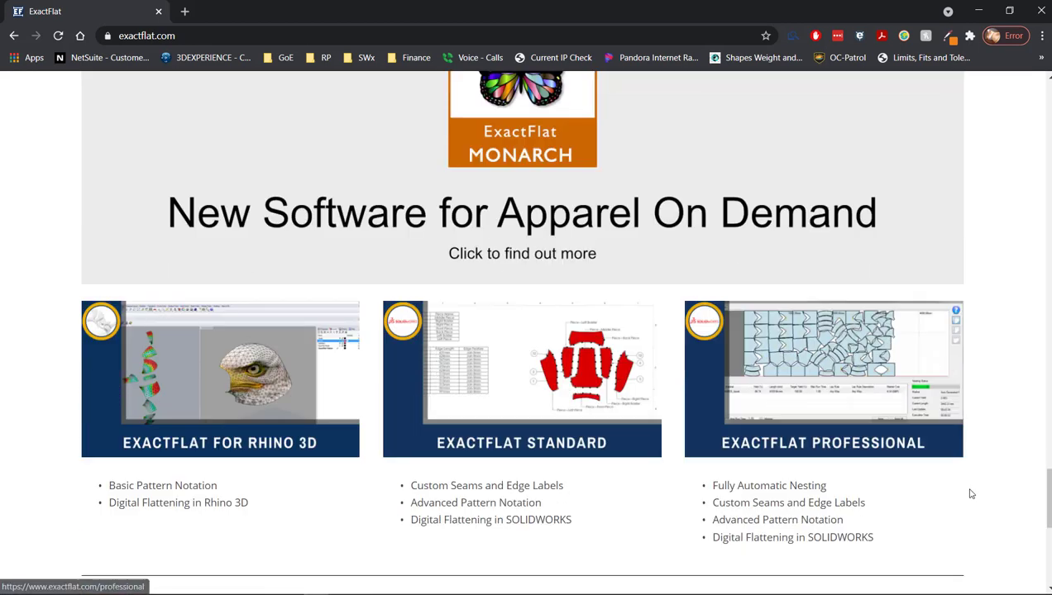